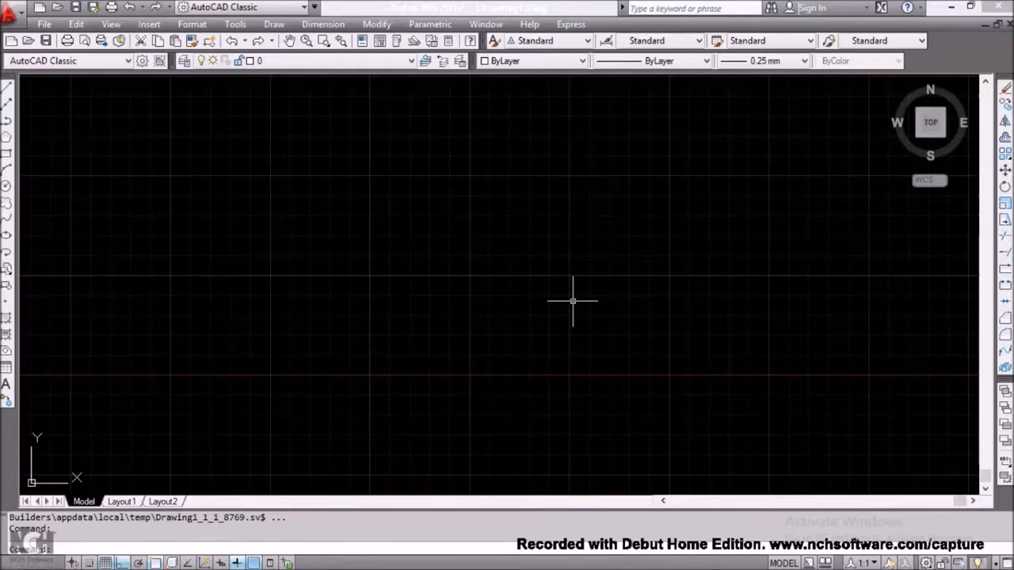
Step: Draw a horizontal construction line across the upper part of the drawing area
click(9, 92)
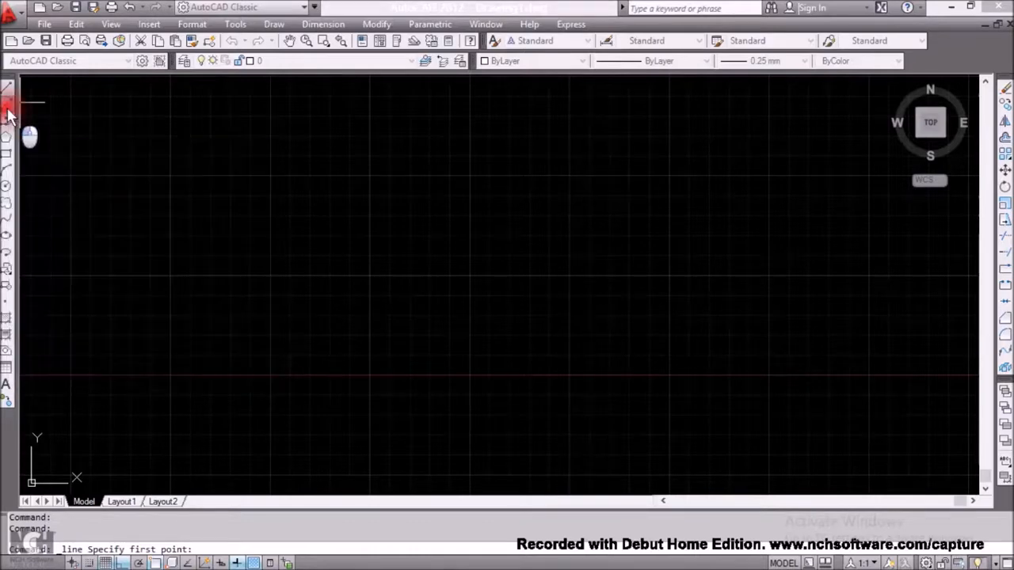
click(7, 103)
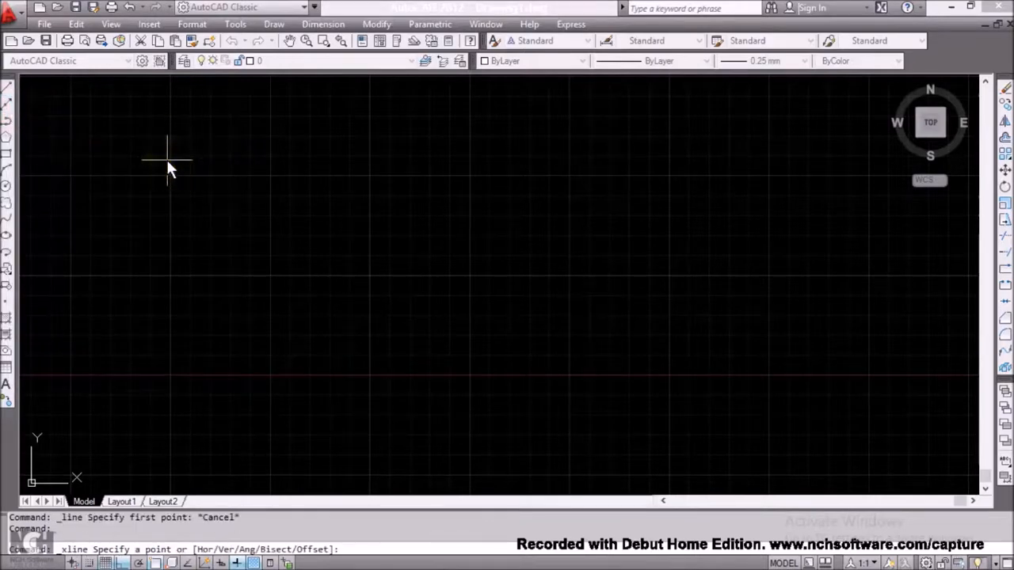
click(194, 161)
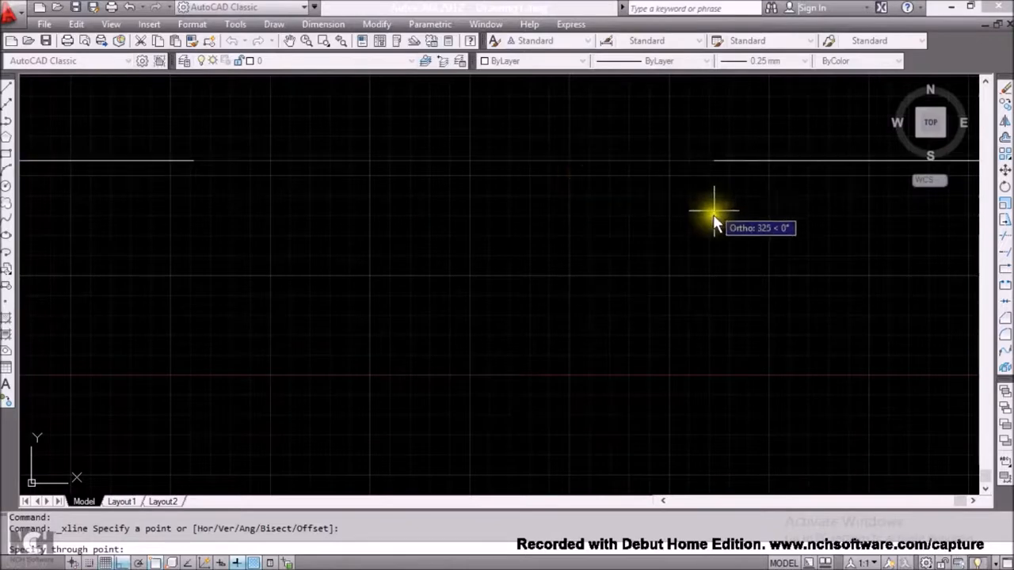
click(719, 165)
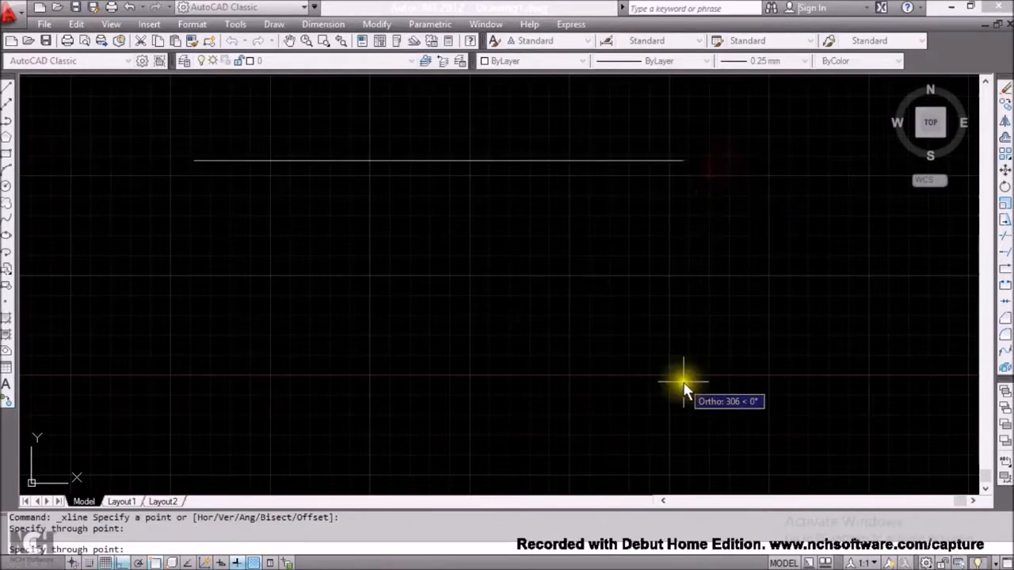
click(841, 160)
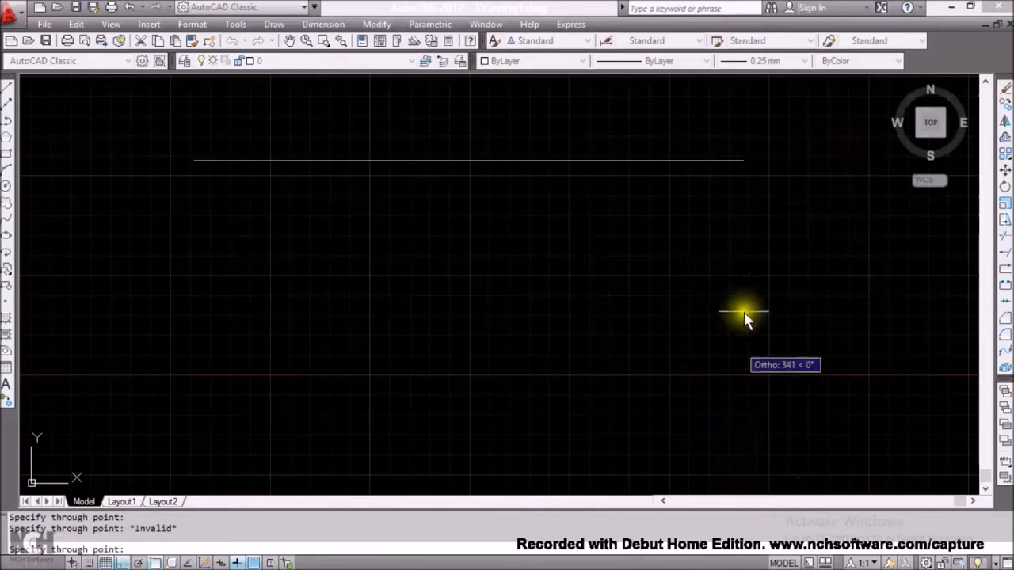
key(Return)
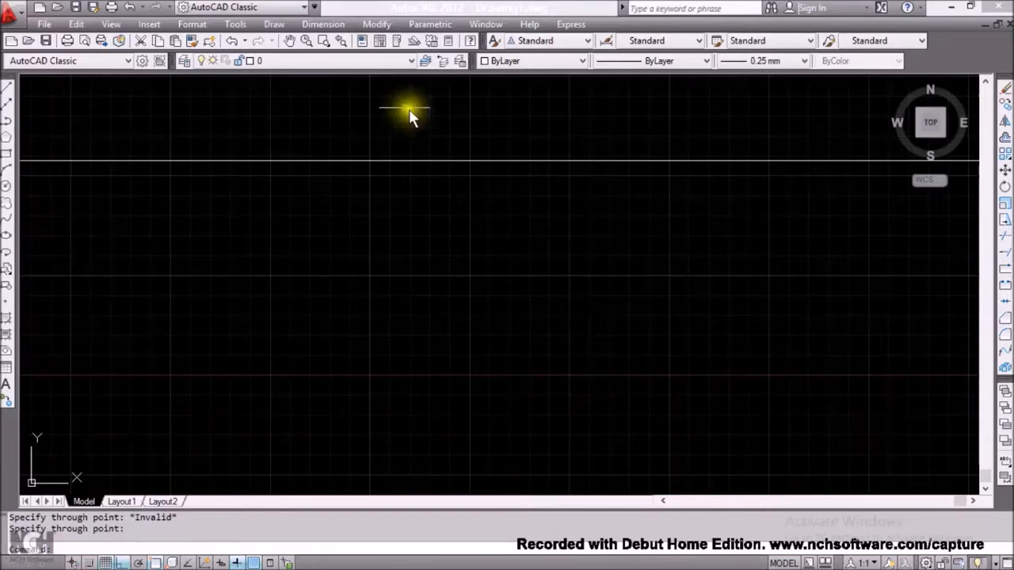
Step: Draw a vertical construction line crossing the horizontal one, to the left of the drawing's centre
click(6, 101)
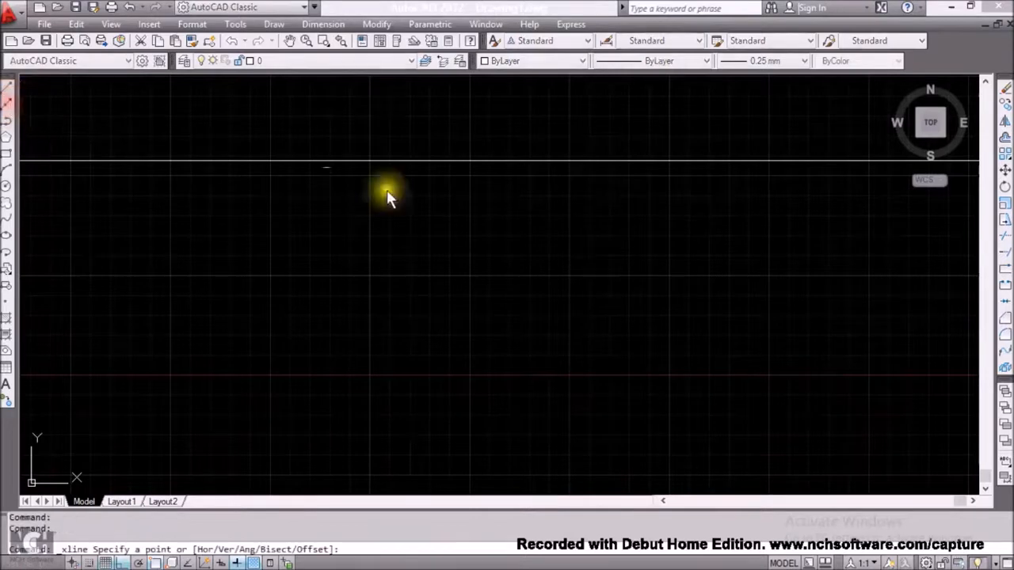
click(314, 271)
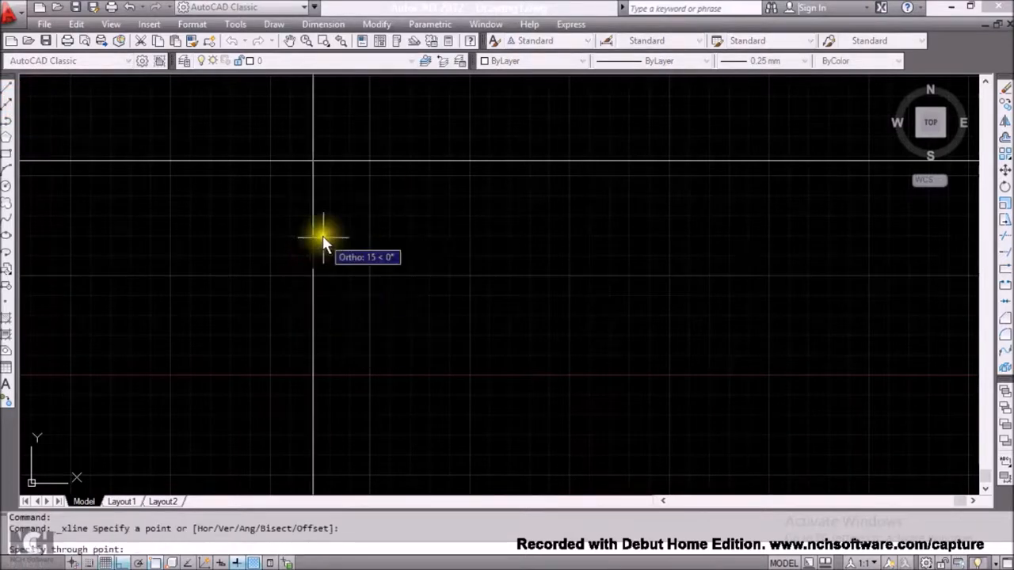
click(320, 233)
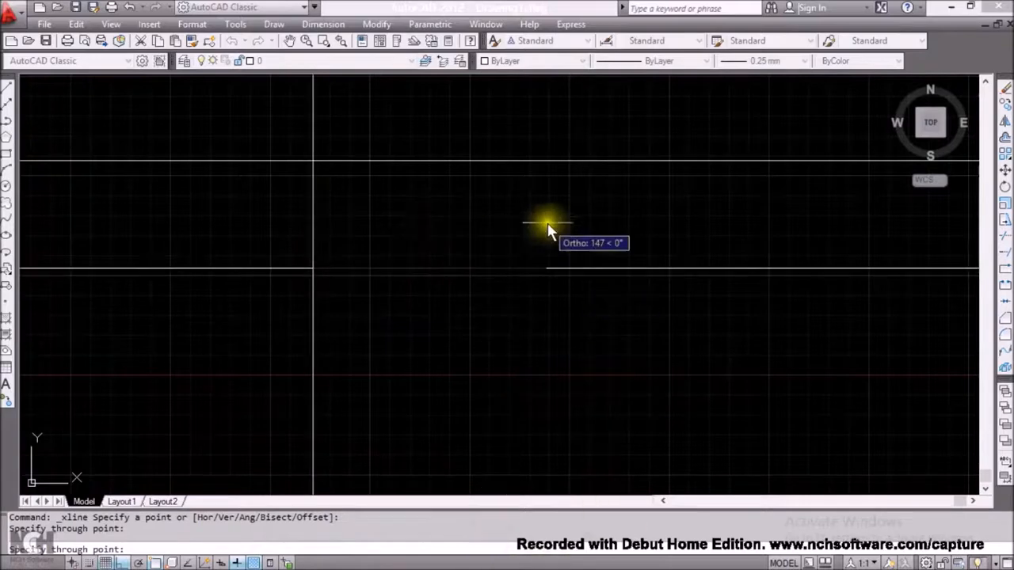
key(Return)
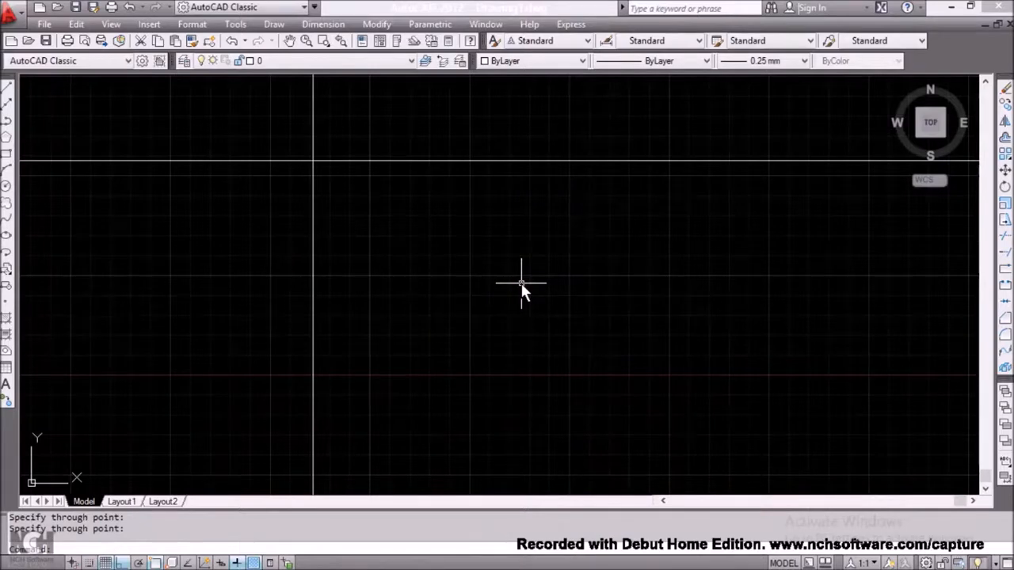
Step: Erase both construction lines from the drawing
click(381, 291)
click(1004, 89)
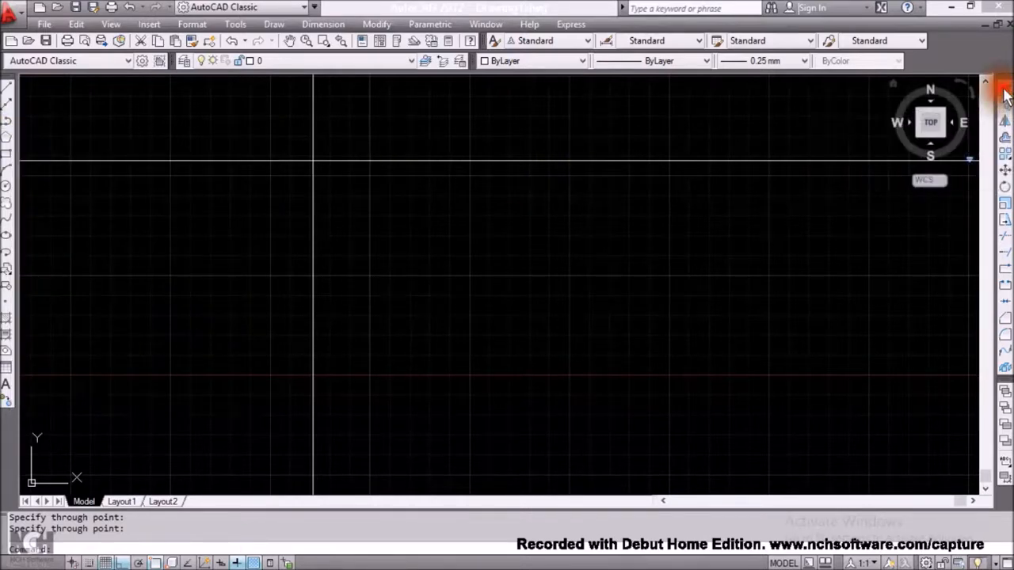
click(404, 222)
click(233, 131)
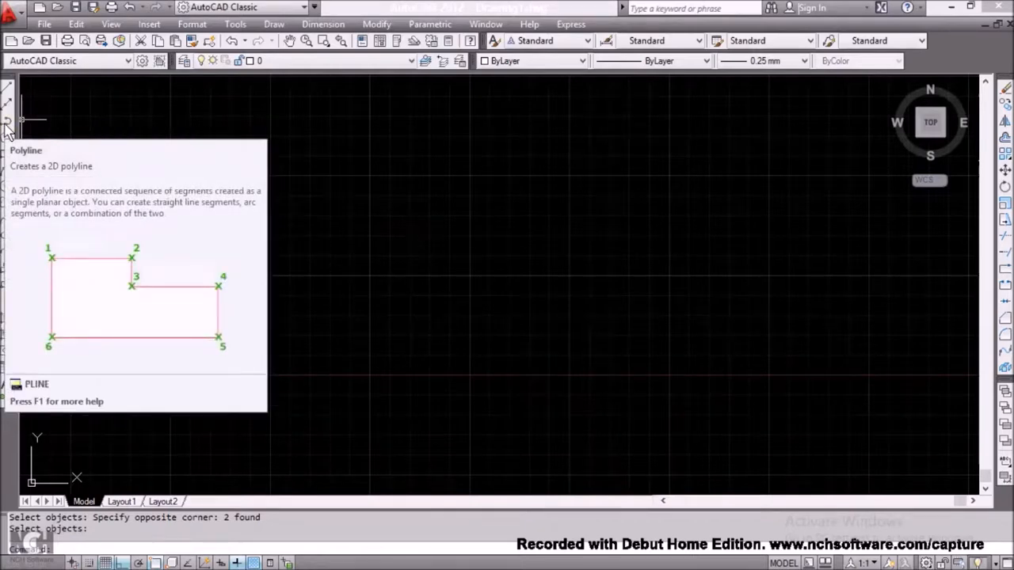
Step: Start a polyline with a 150-unit horizontal segment to the right, followed by a 150-unit segment straight down
click(5, 123)
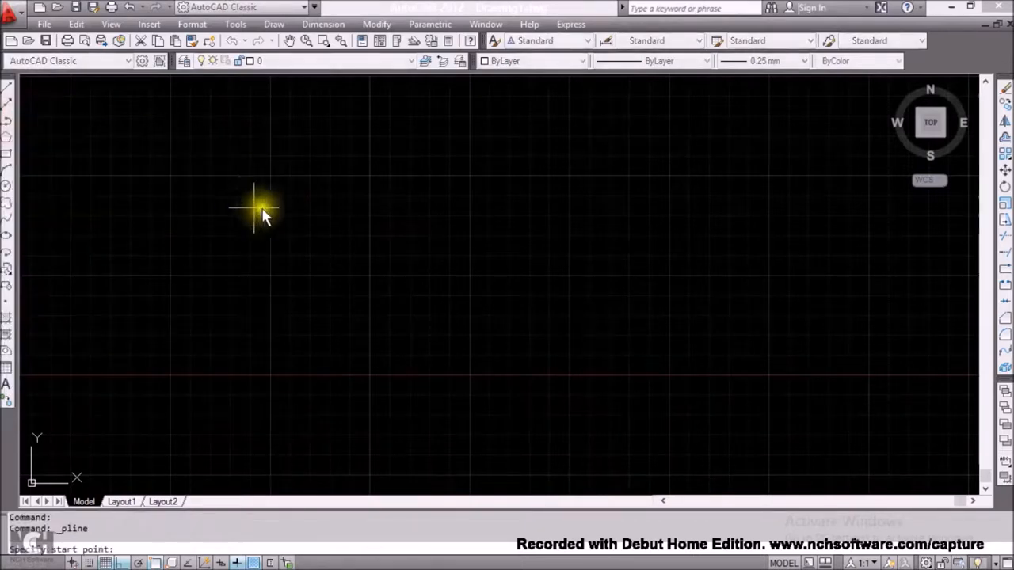
click(213, 204)
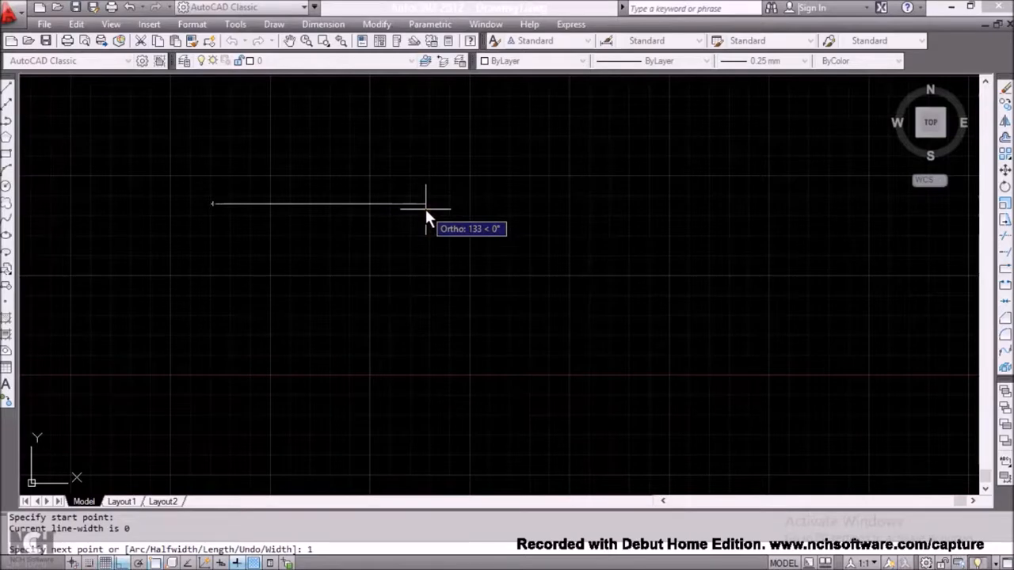
text(150)
key(Return)
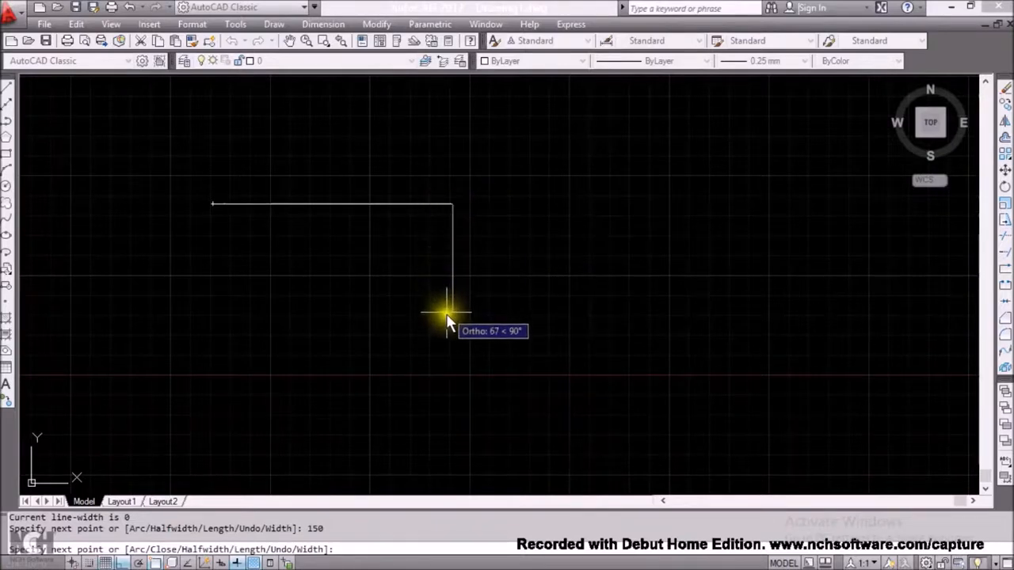
text(1)
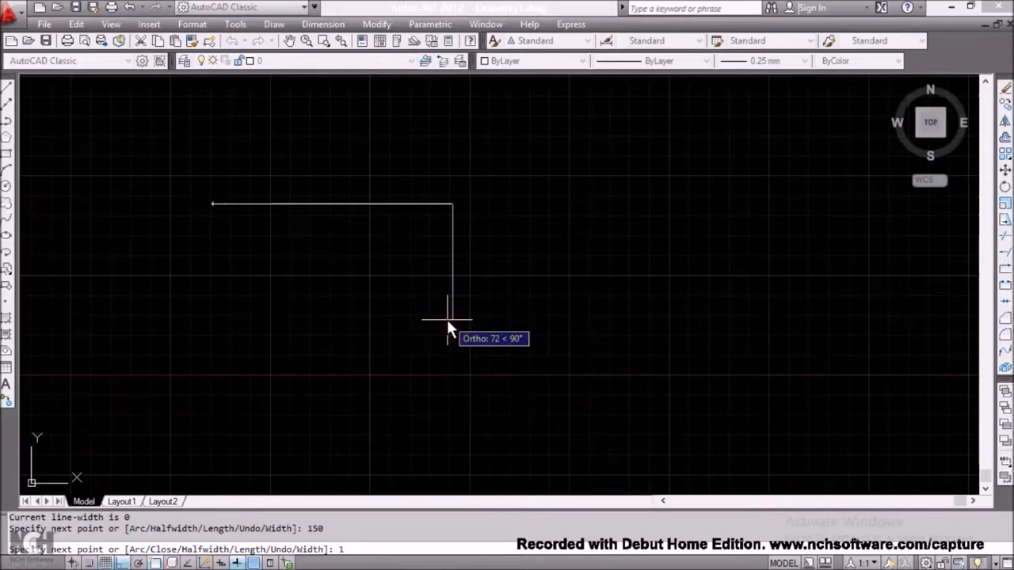
text(50)
key(Return)
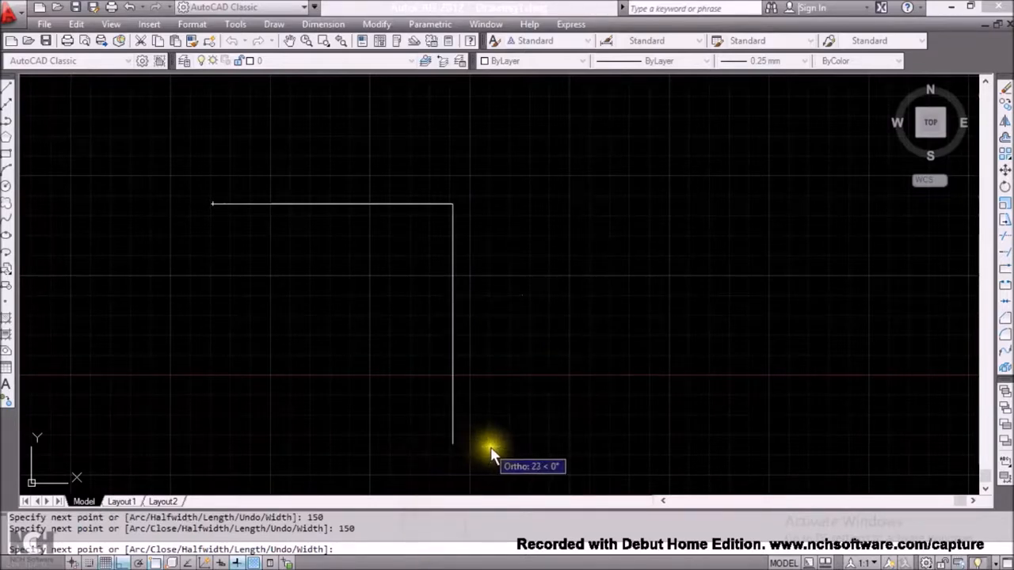
Step: Continue the polyline 20 units to the right and 150 units straight up, and end it open
text(20)
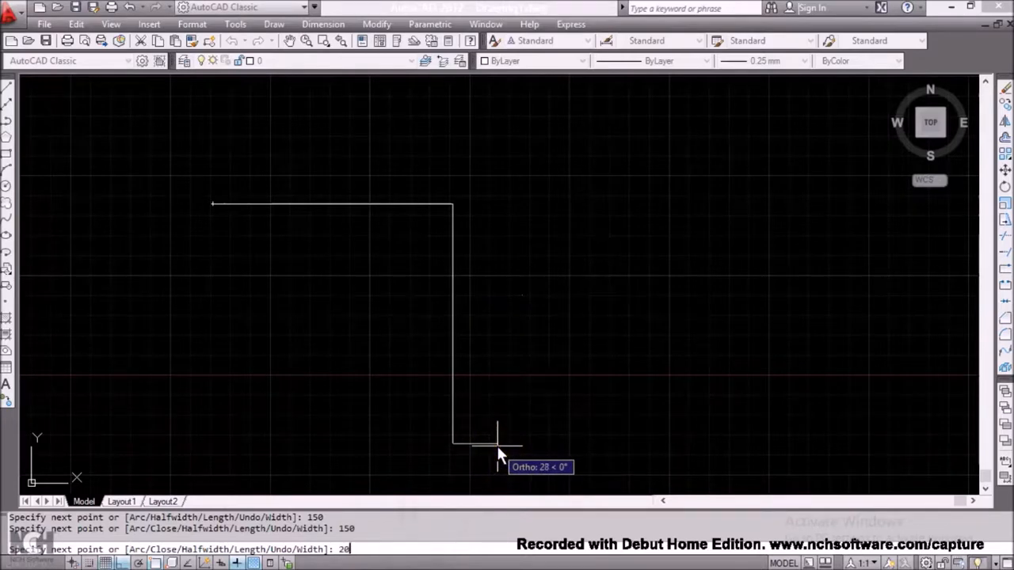
key(Return)
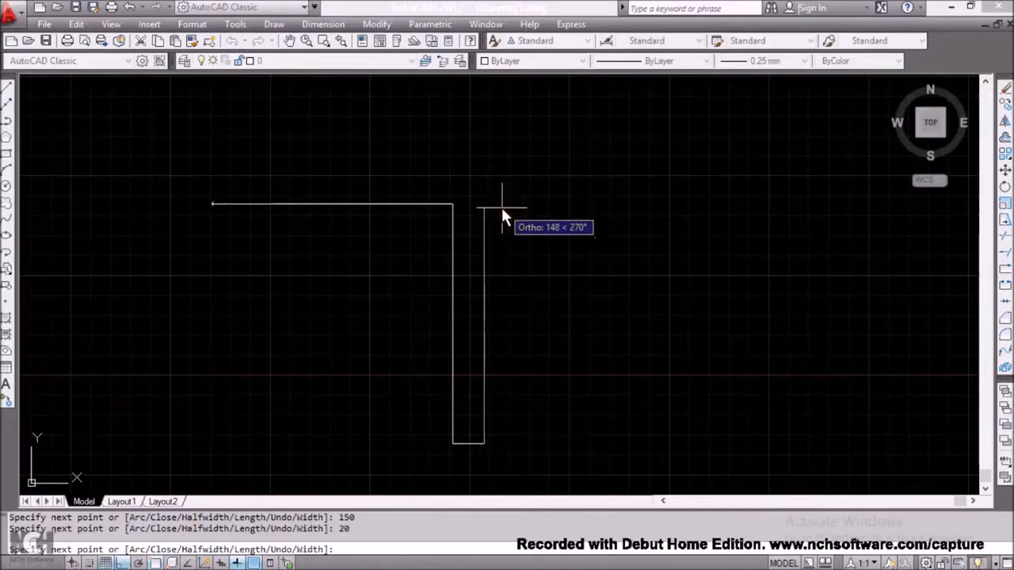
text(150)
key(Return)
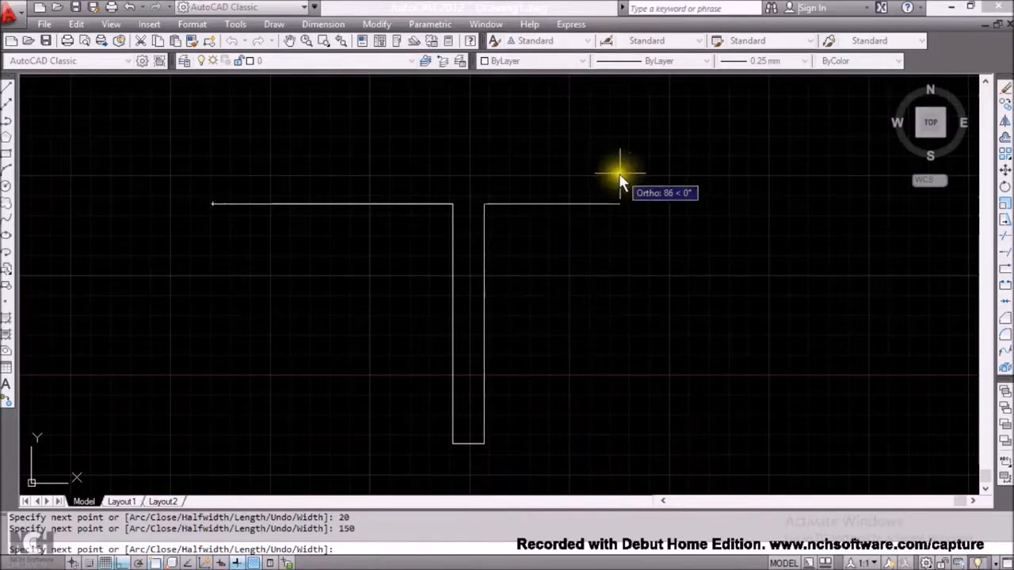
right_click(530, 206)
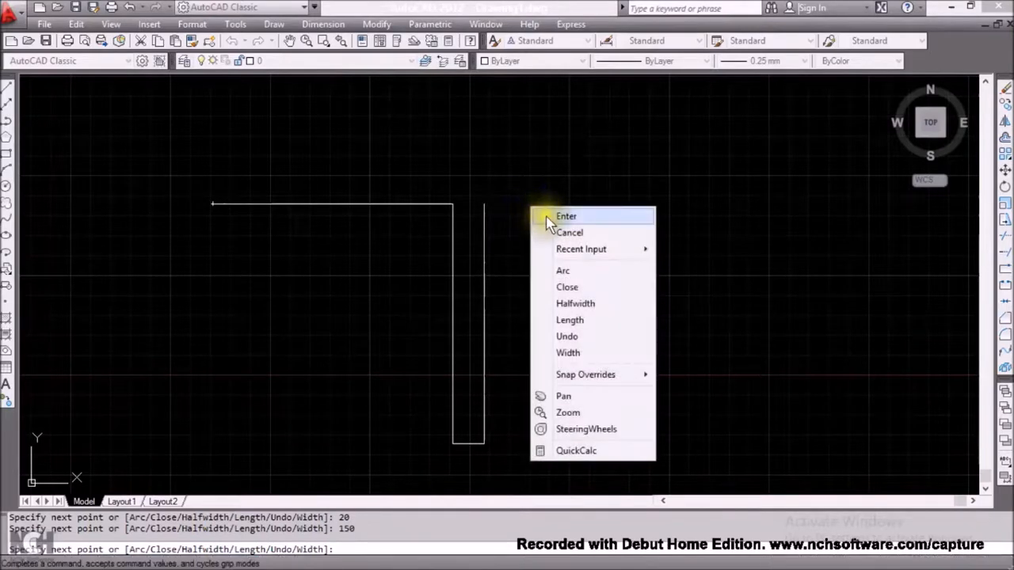
click(552, 215)
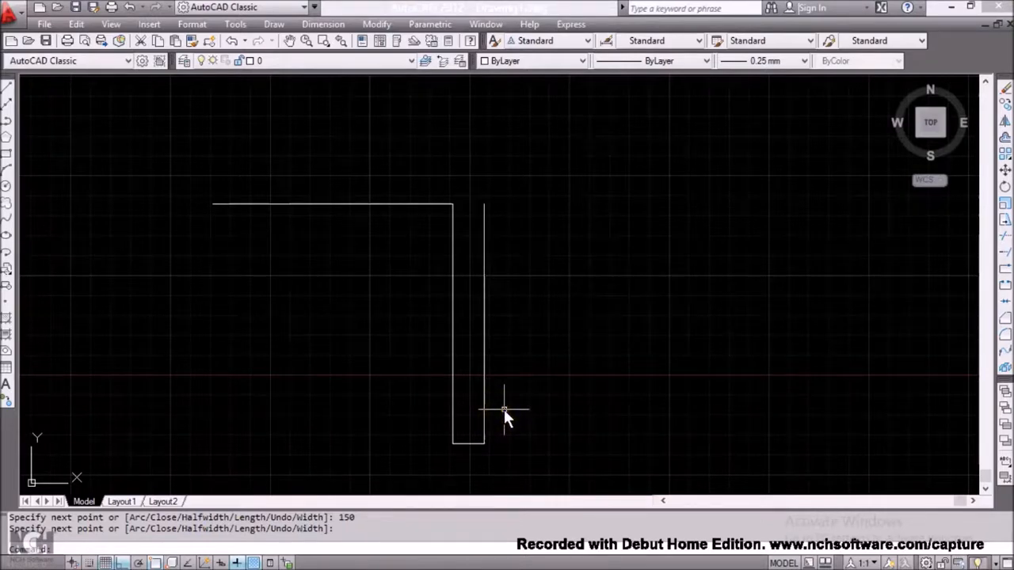
Step: Erase the whole polyline from the drawing
click(484, 308)
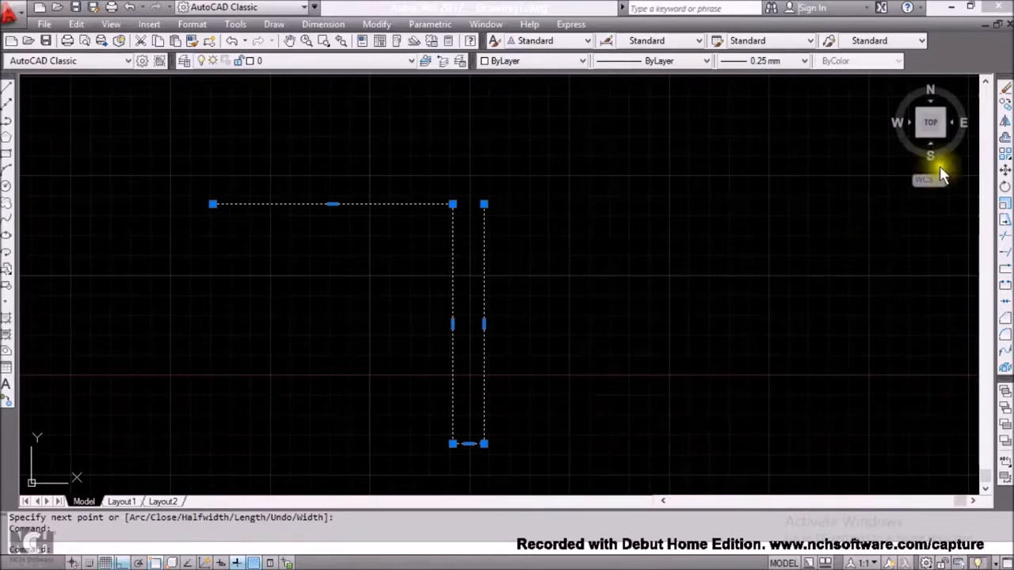
click(1005, 90)
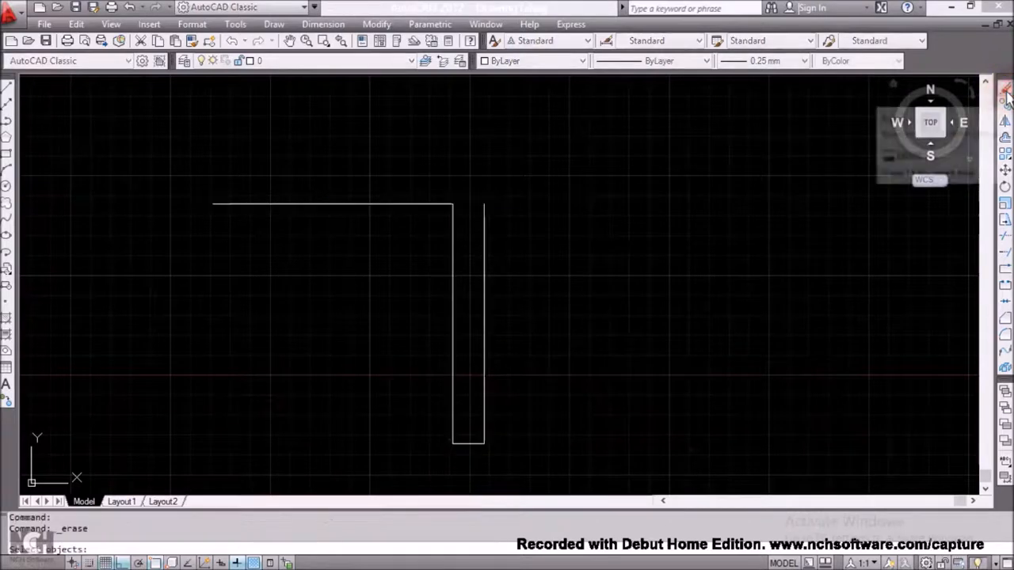
click(553, 473)
click(180, 125)
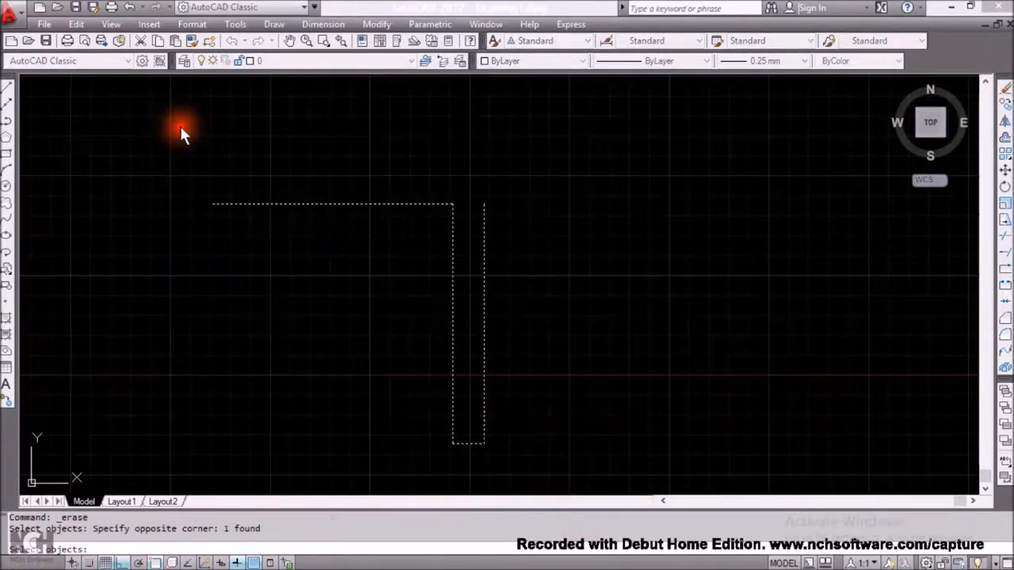
key(Return)
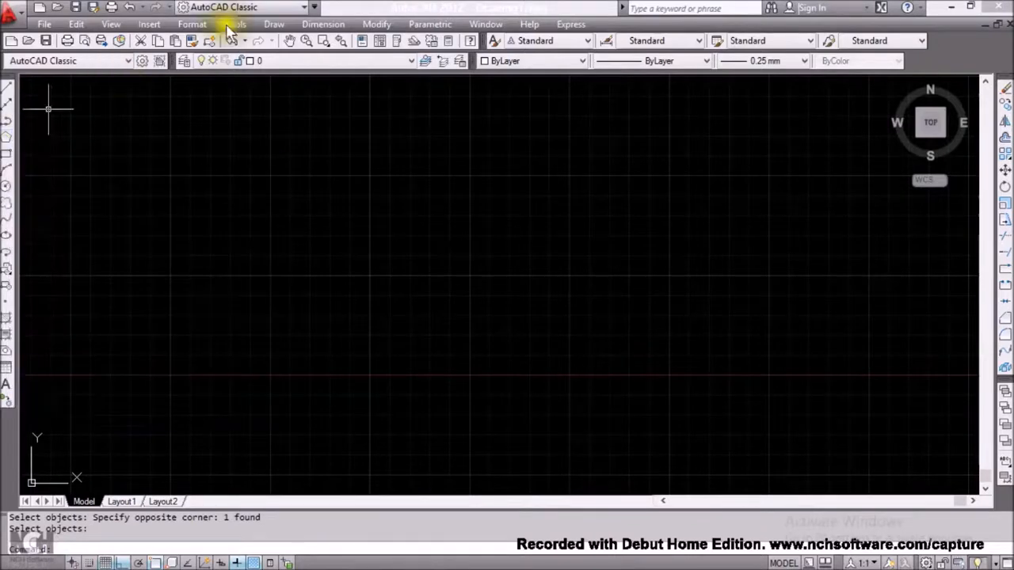
click(274, 25)
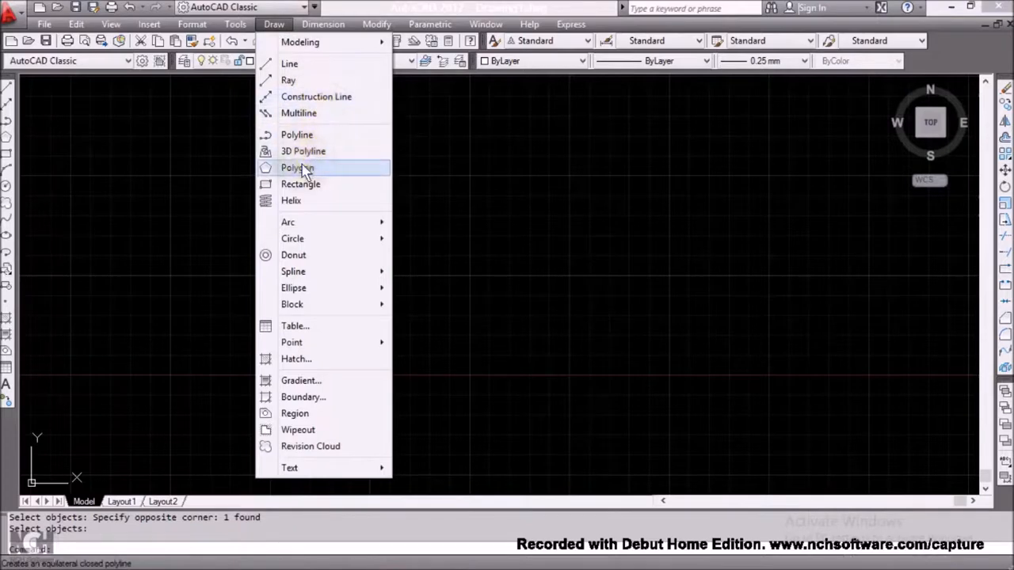
click(154, 166)
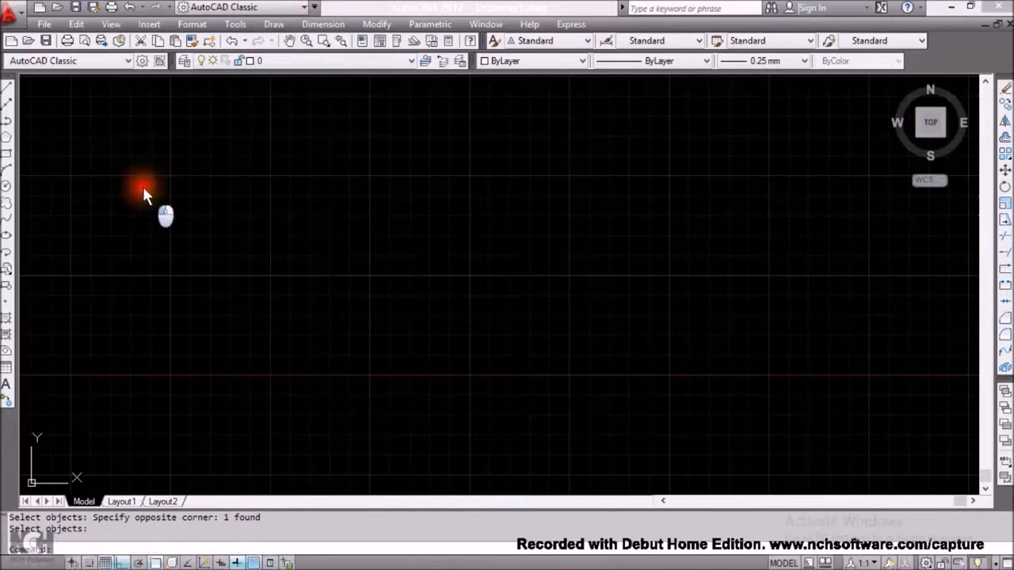
click(141, 186)
click(211, 273)
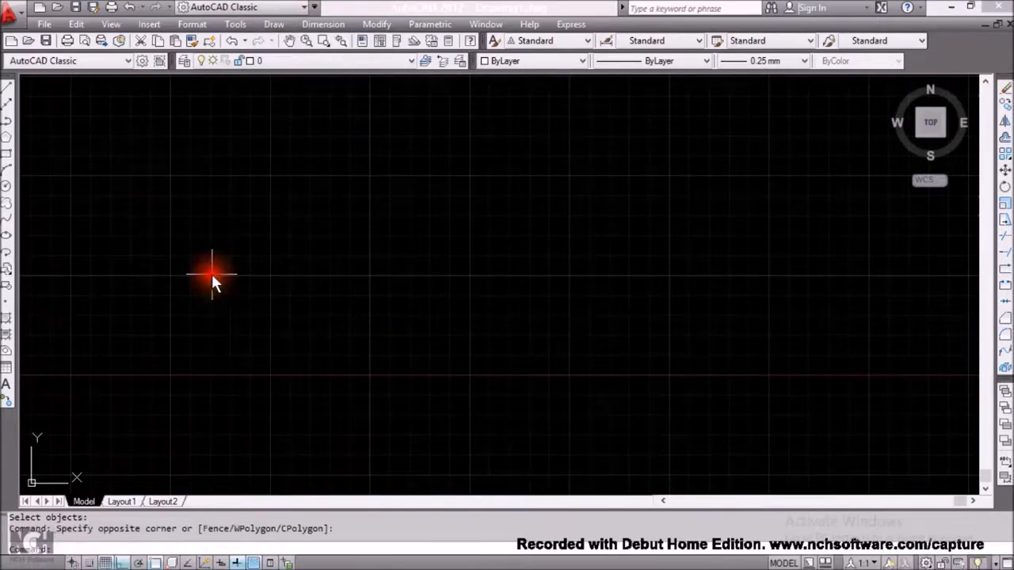
Step: Draw an eight-sided polygon inscribed in a circle of radius 50, centred near the middle of the drawing area
click(7, 138)
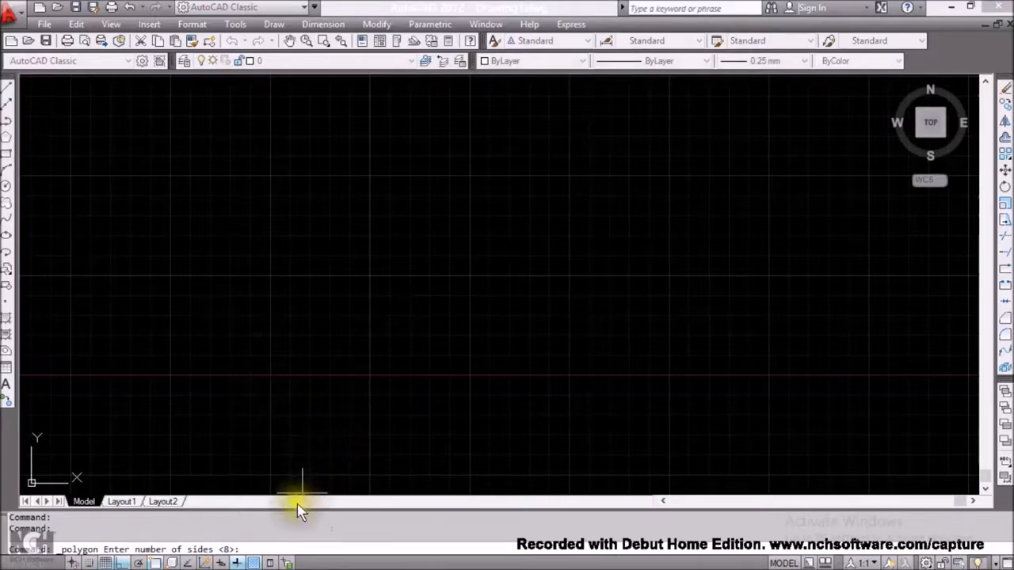
click(278, 548)
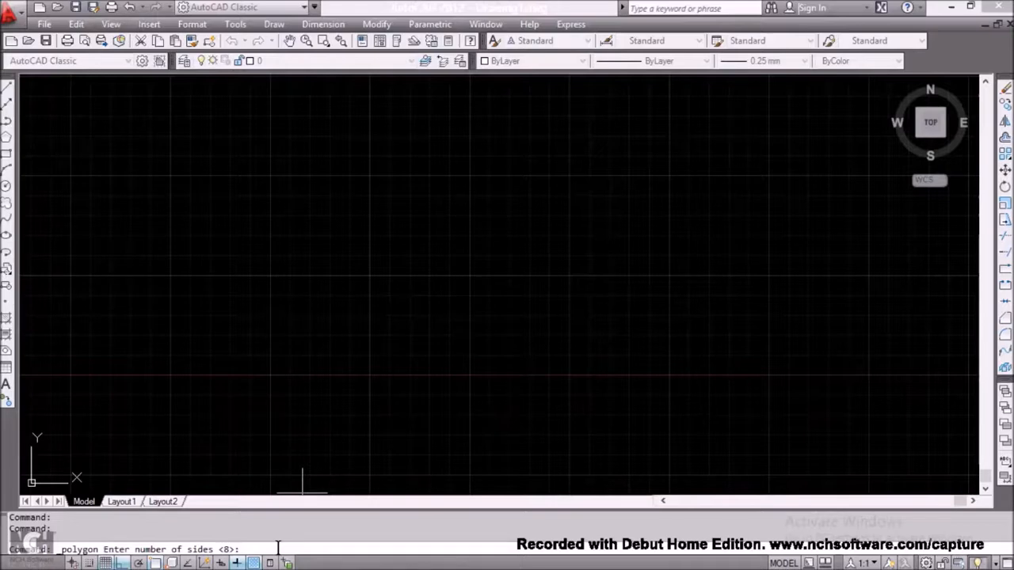
text(8)
key(Return)
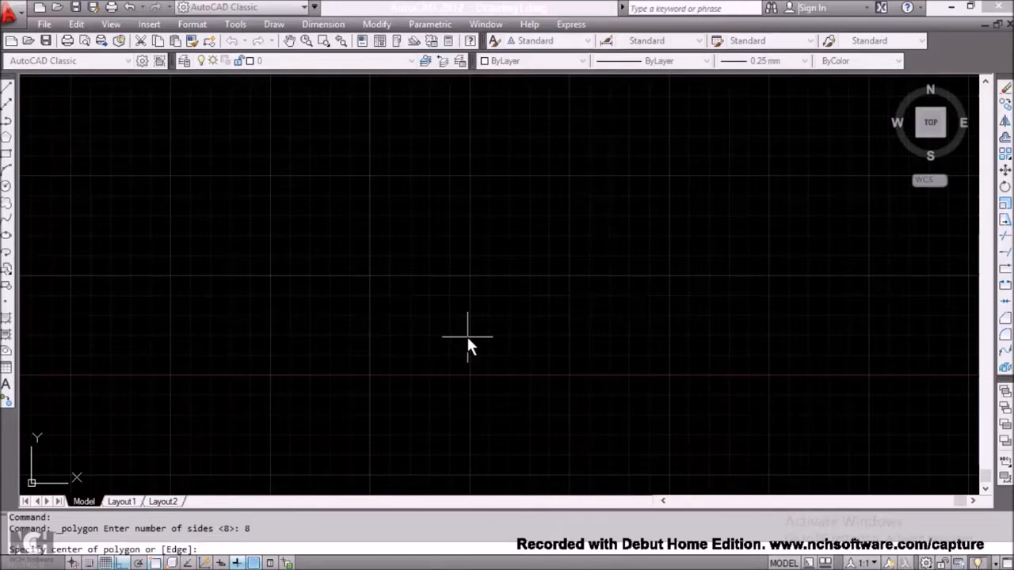
click(512, 258)
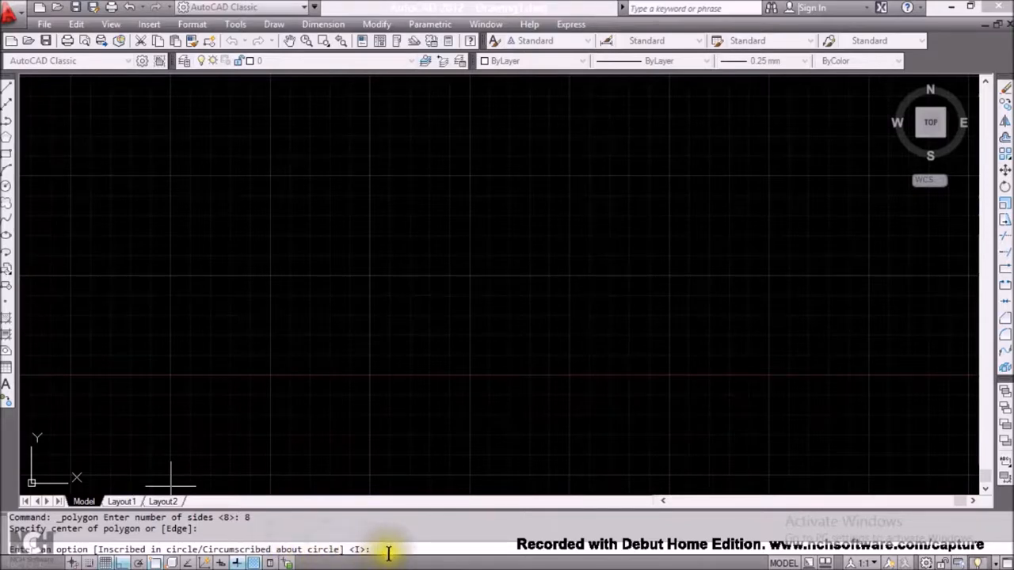
text(I)
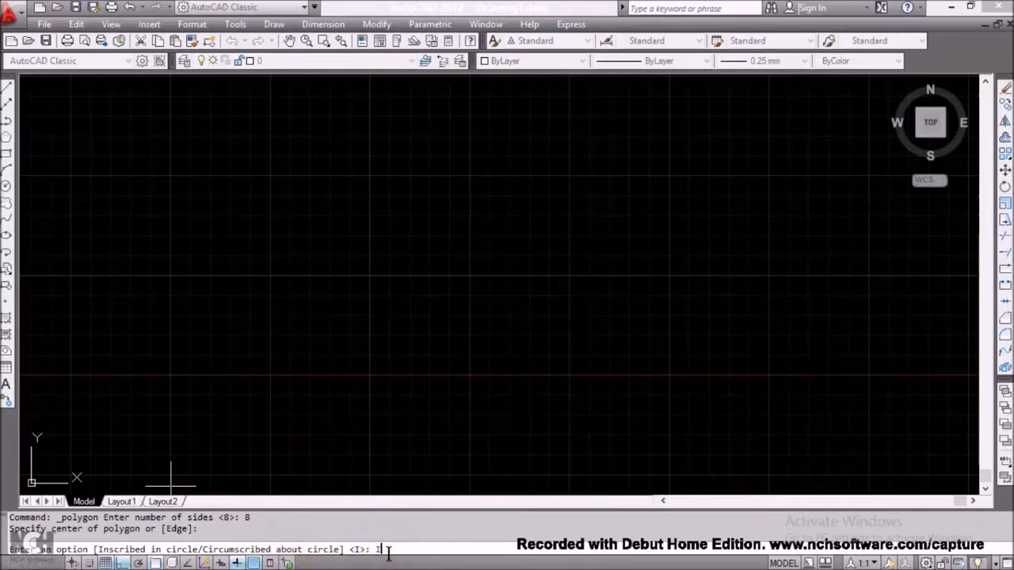
key(Return)
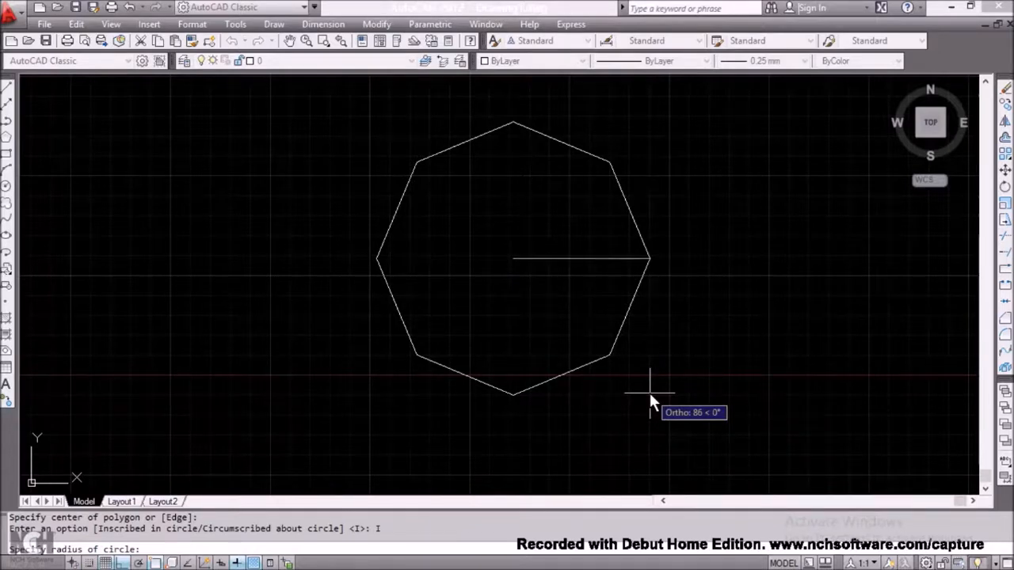
text(50)
key(Return)
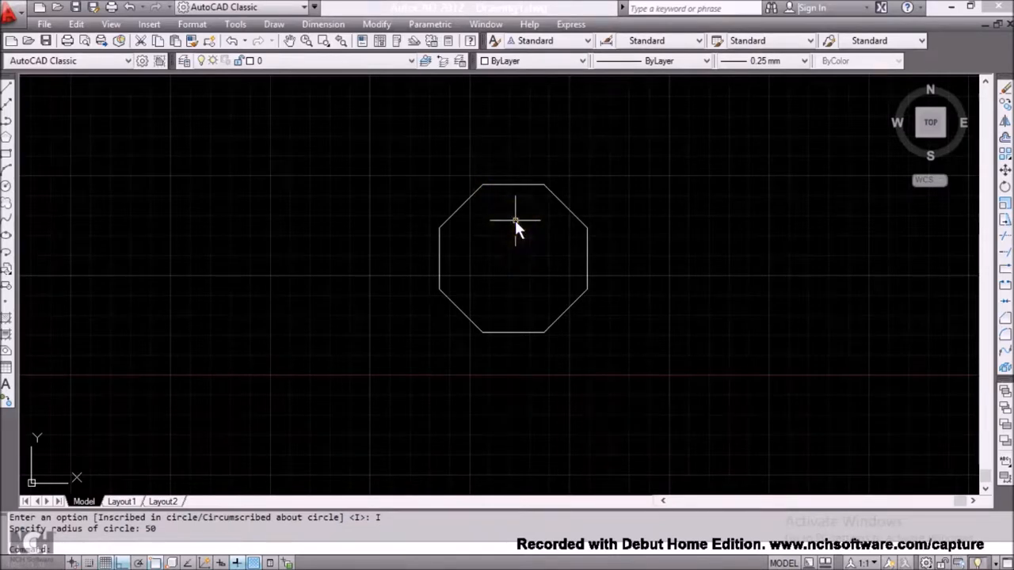
Step: Inspect the eight-sided polygon up close, and undo both the view change and the polygon
scroll(515, 220, up, 2)
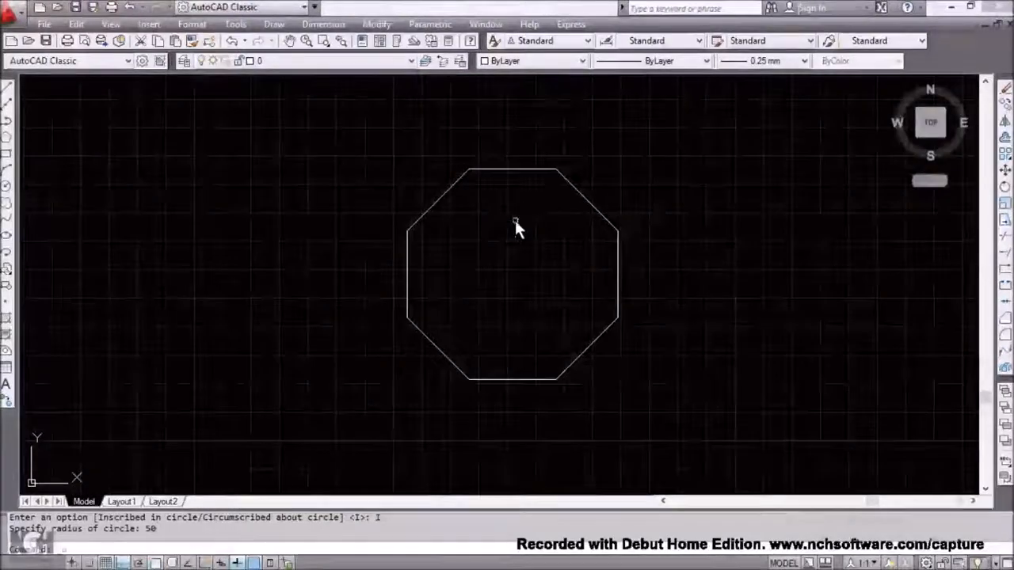
key(ctrl+z)
key(ctrl+z)
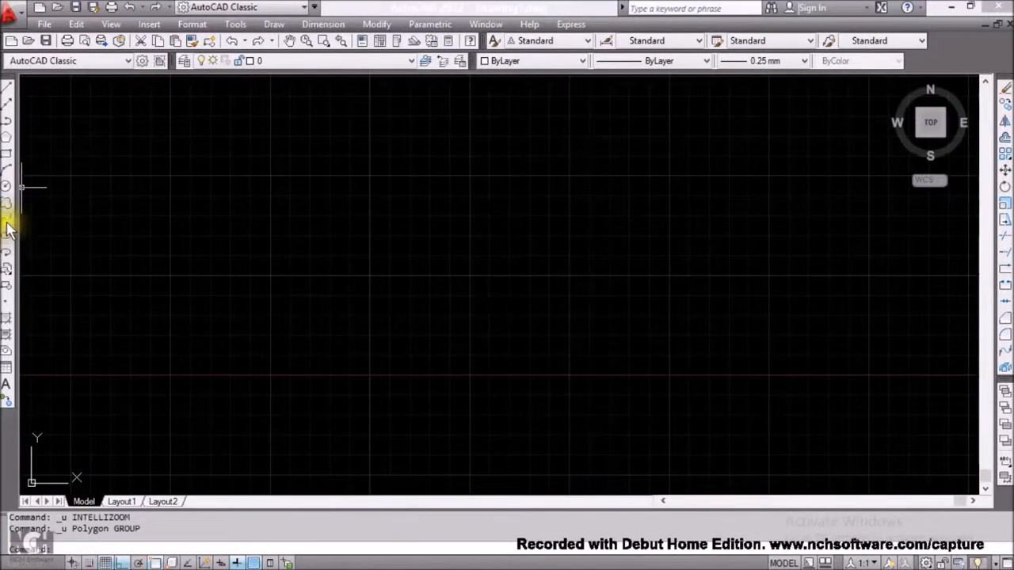
Step: Draw a ten-sided polygon circumscribed about a circle of radius 50 near the middle of the drawing area
click(6, 142)
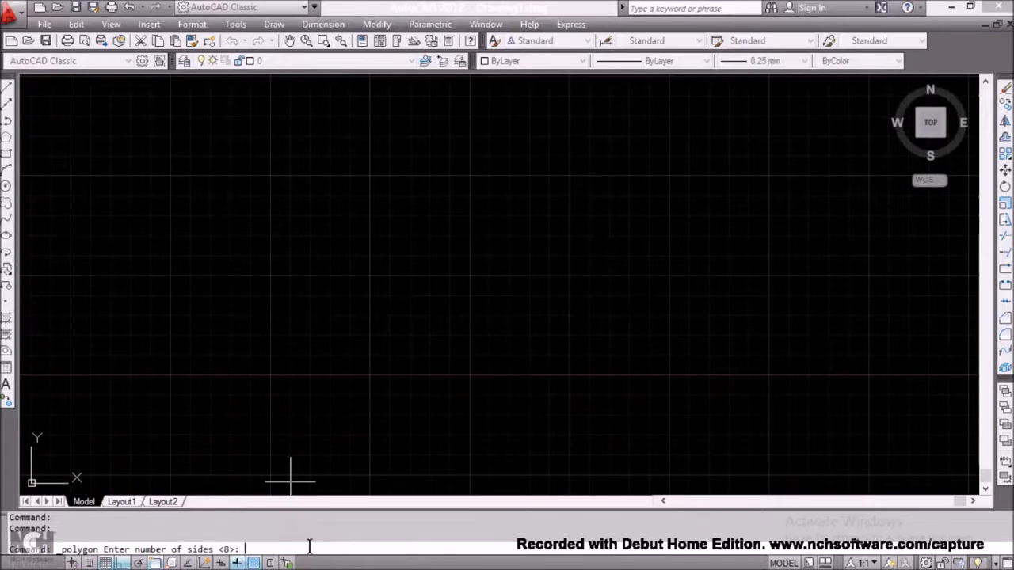
text(10)
key(Return)
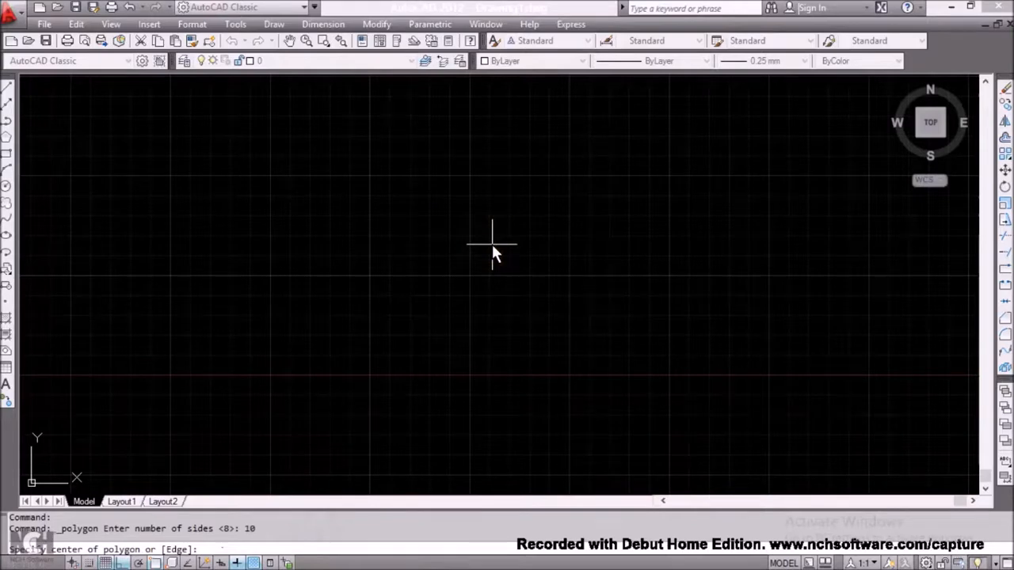
click(505, 282)
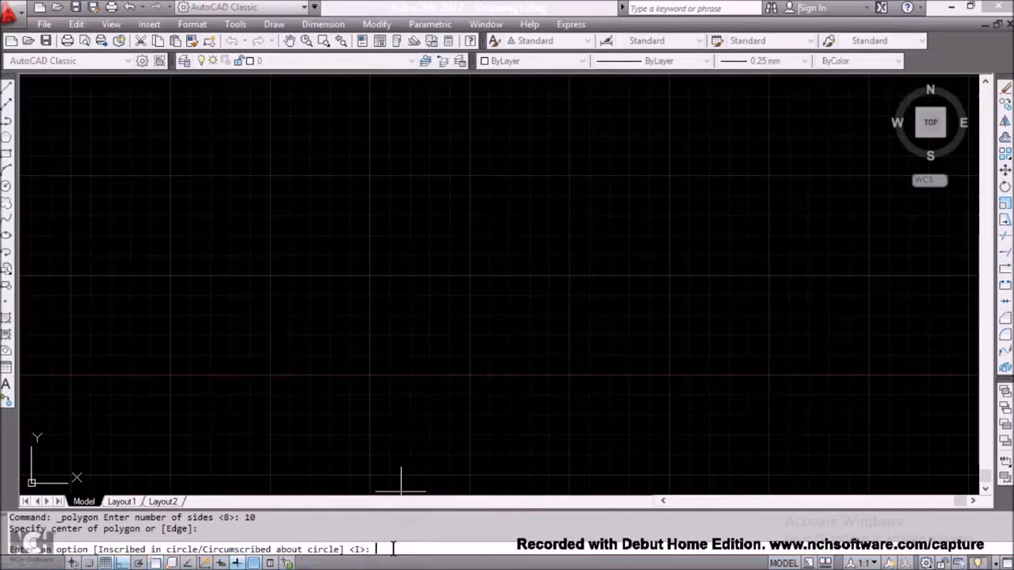
text(c)
key(Return)
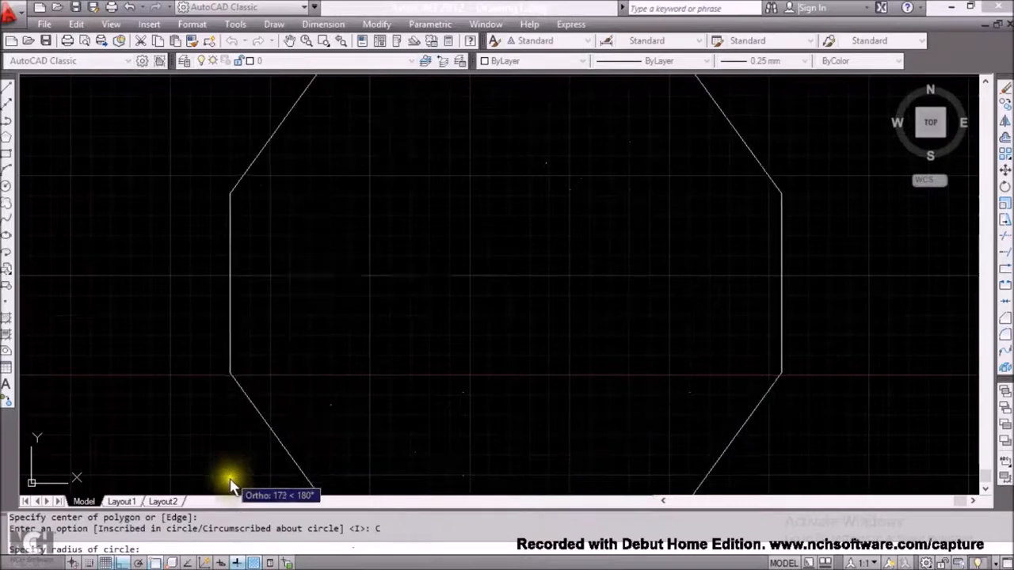
click(266, 547)
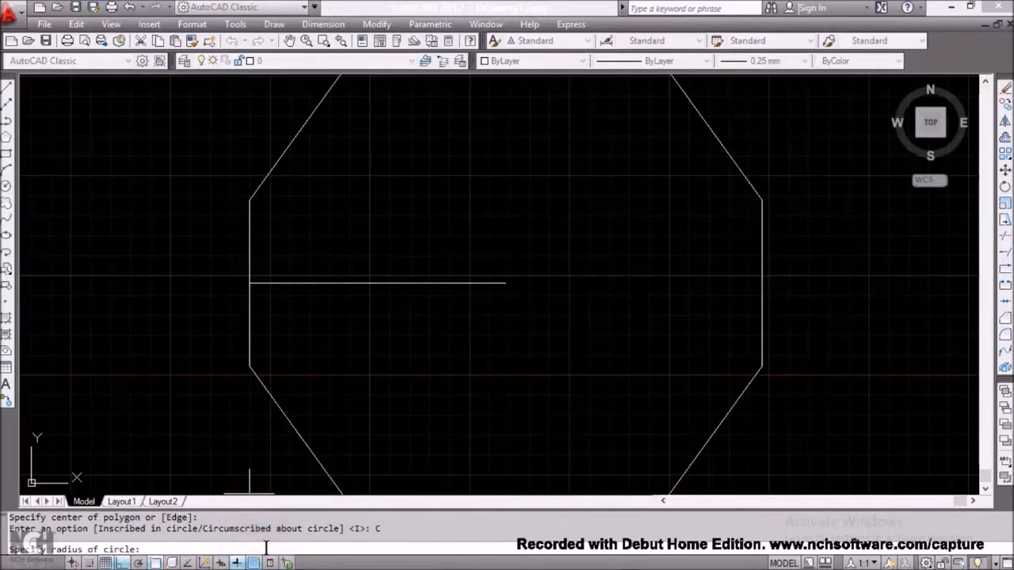
text(50)
key(Return)
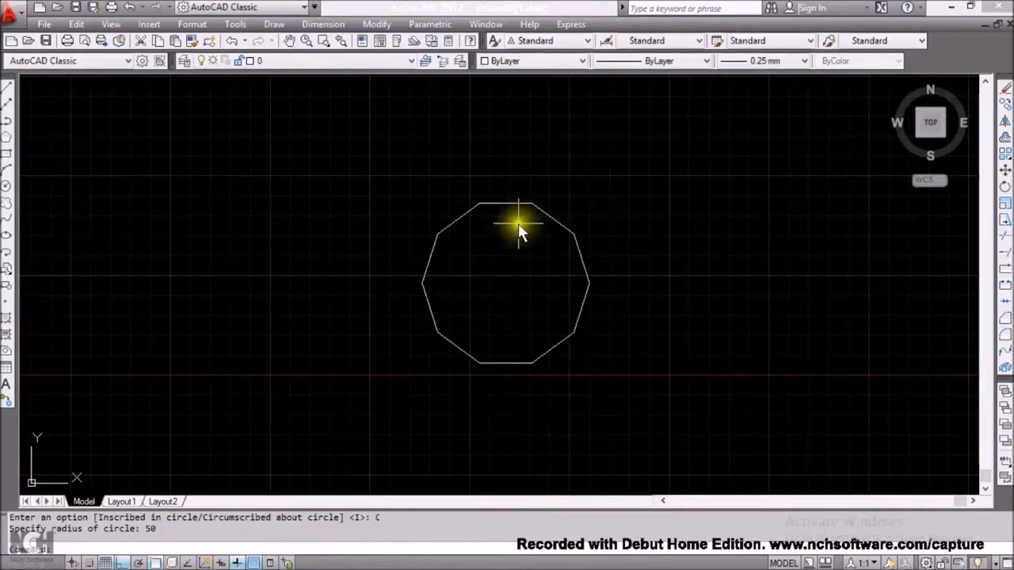
Step: Inspect the ten-sided polygon up close, and undo both the view change and the polygon
scroll(511, 231, up, 2)
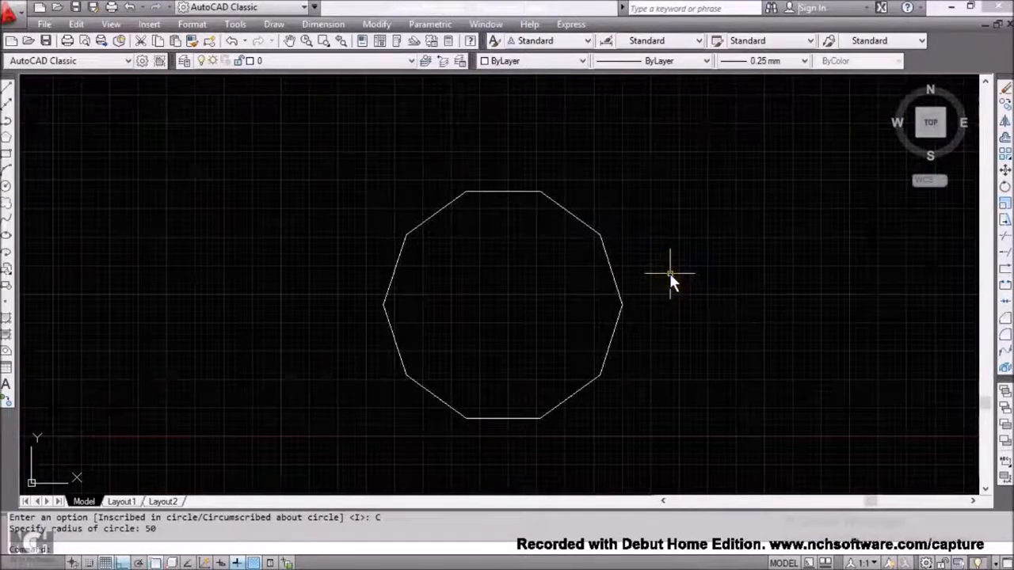
key(ctrl+z)
key(ctrl+z)
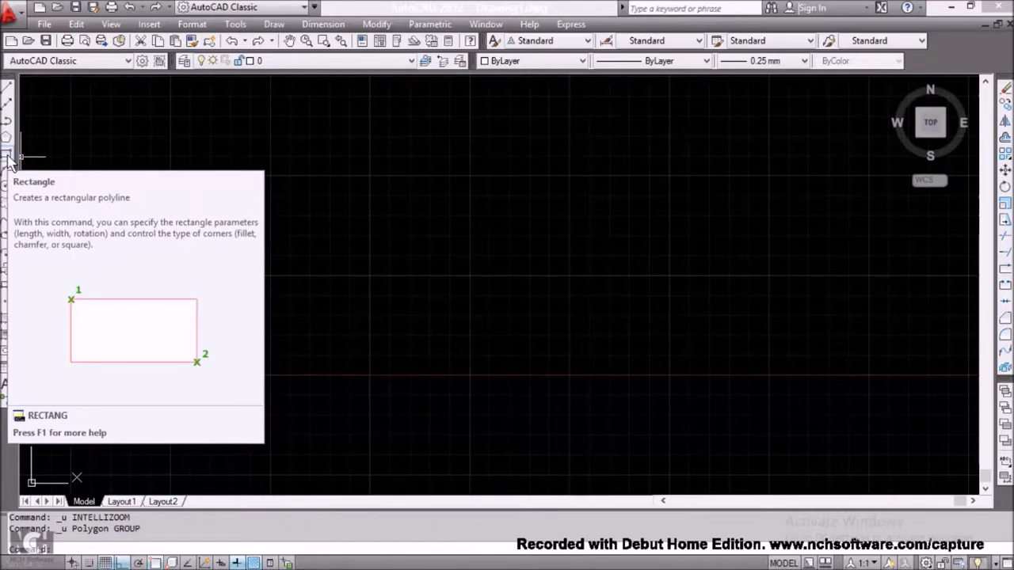
click(7, 156)
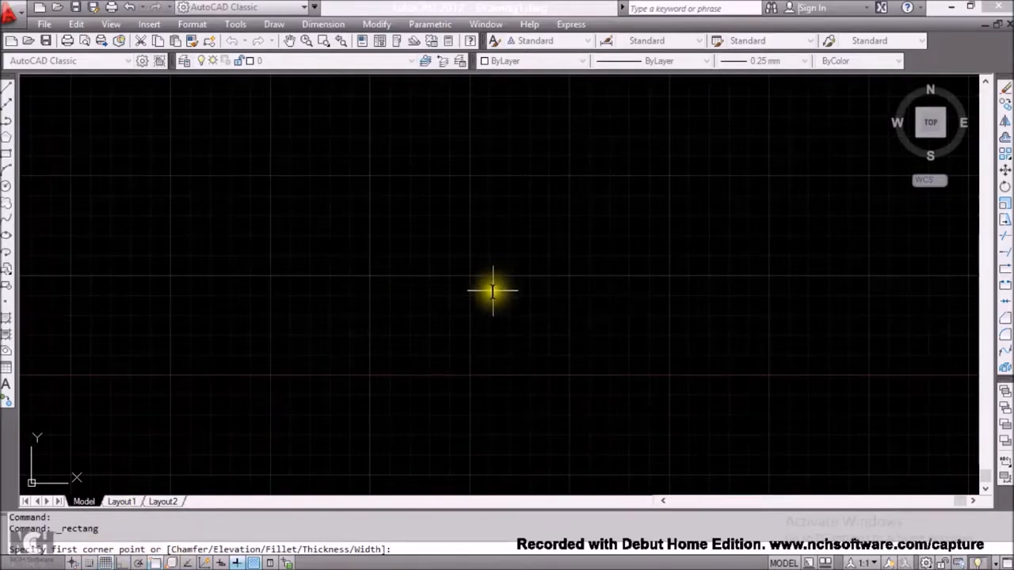
click(441, 299)
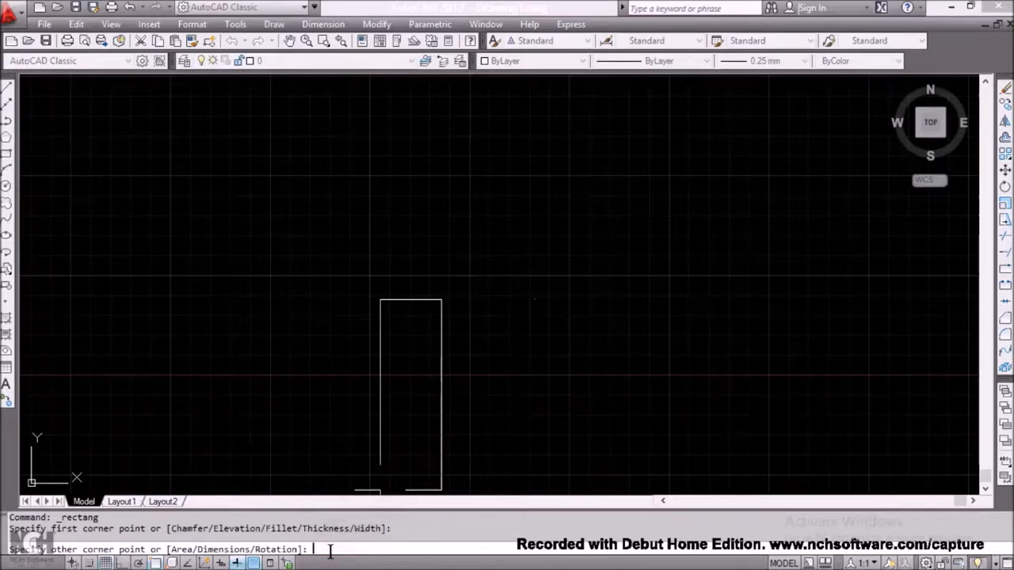
text(@)
text(50)
text(,)
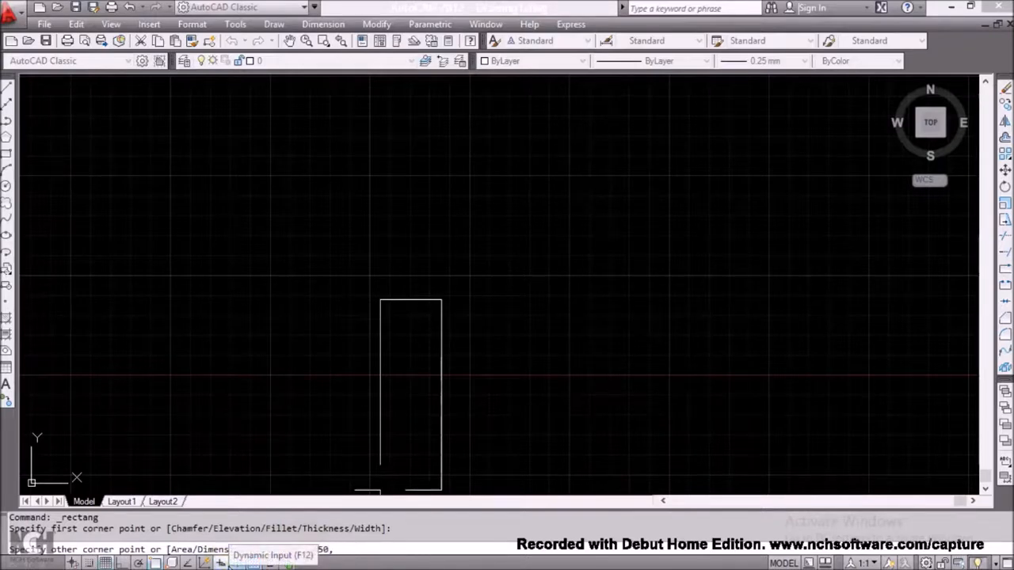
text(20)
key(Return)
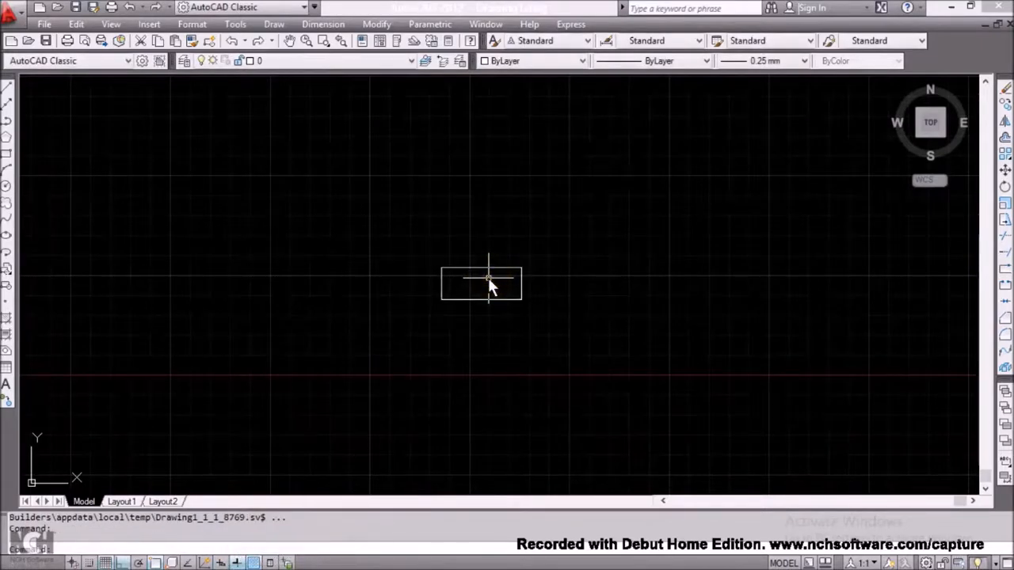
Step: Try a Start, Center, End arc from the rectangle's lower-left corner around its bottom midpoint to the lower-right corner, and undo it
scroll(488, 277, up, 5)
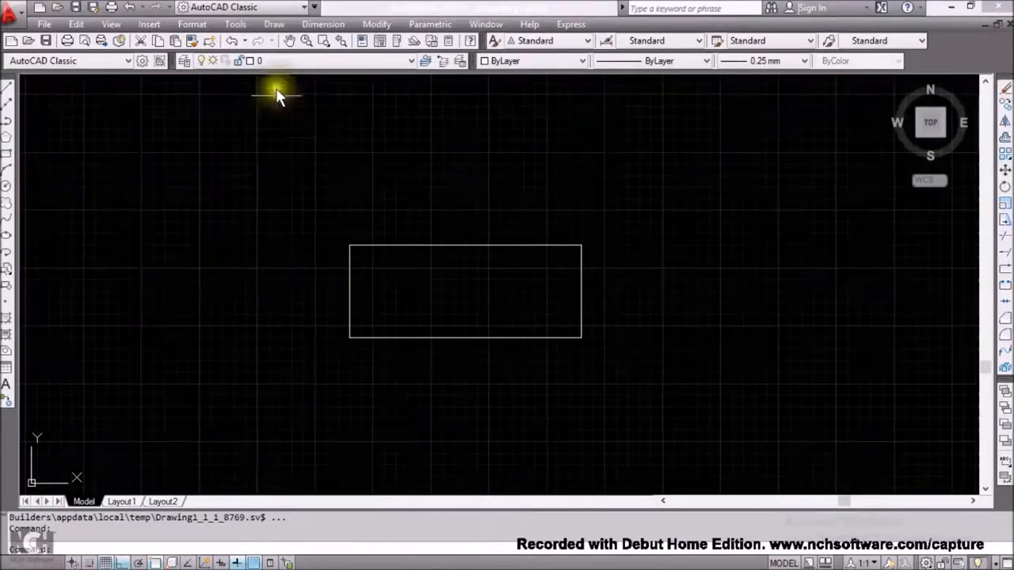
click(275, 24)
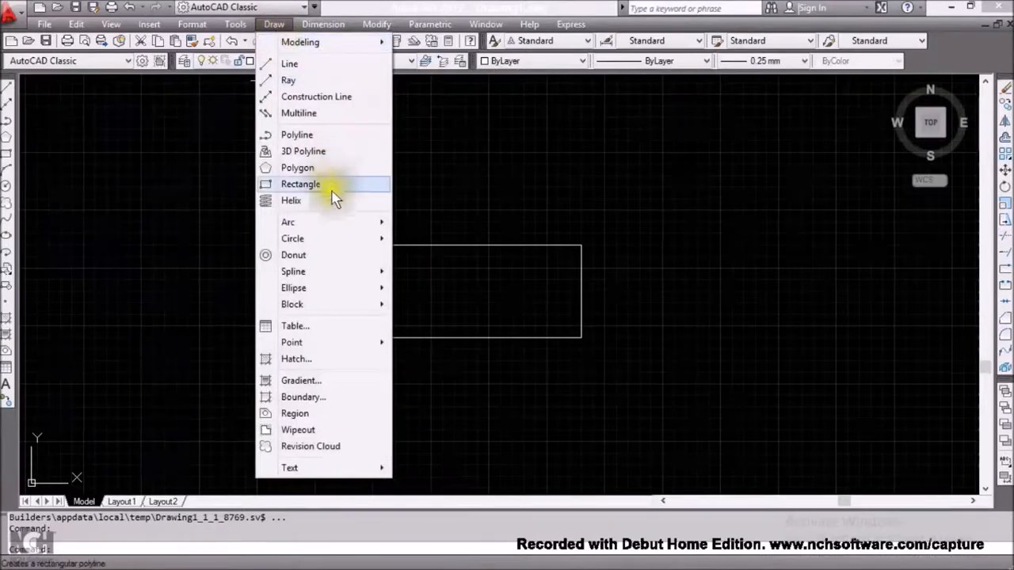
mouse_move(337, 224)
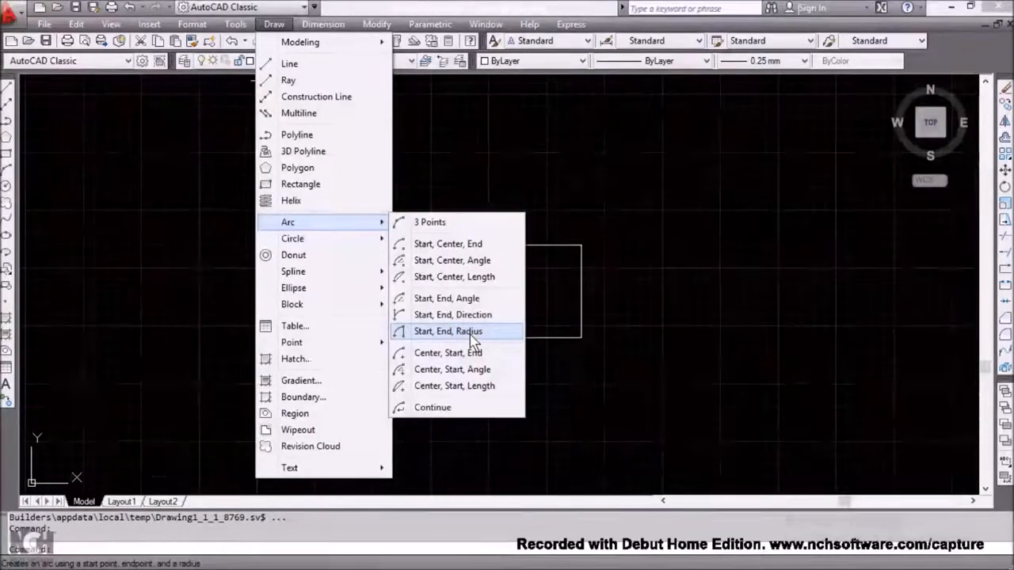
click(478, 248)
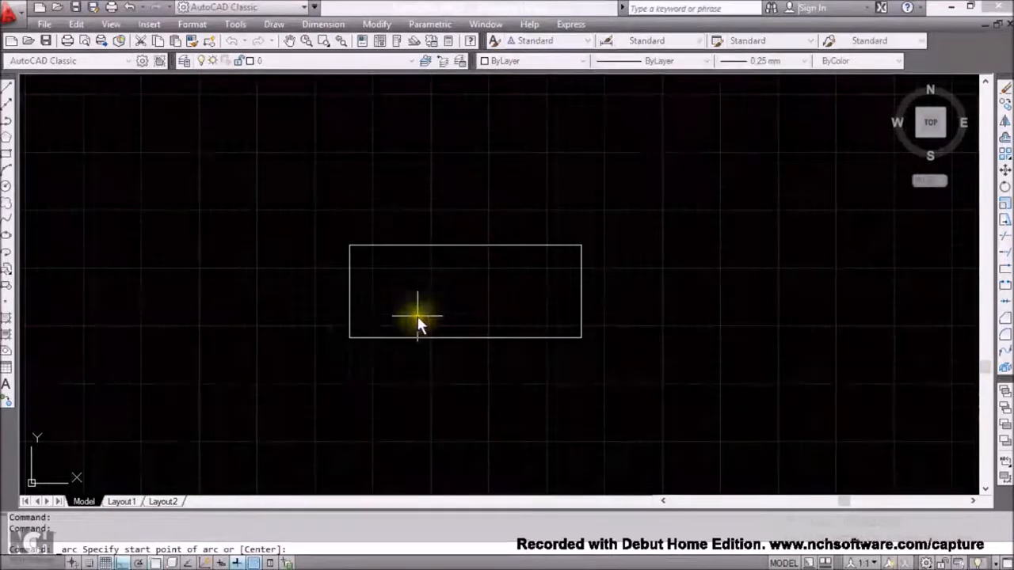
click(351, 341)
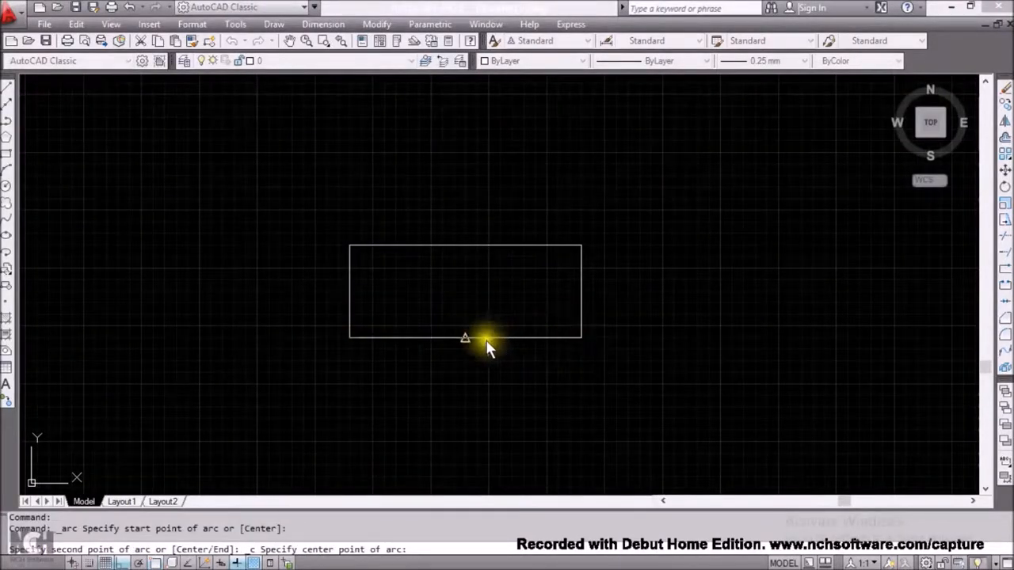
click(465, 339)
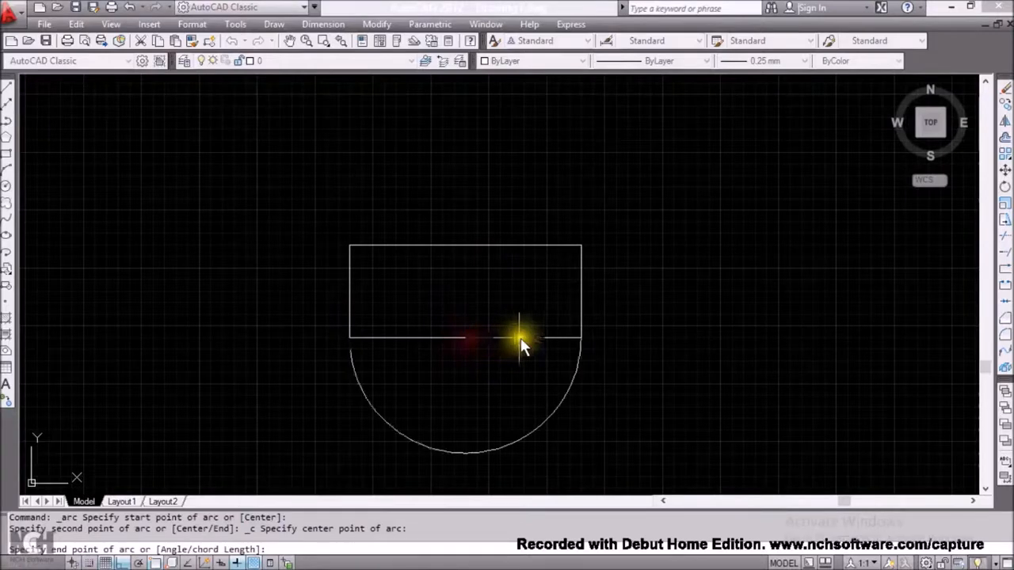
click(582, 339)
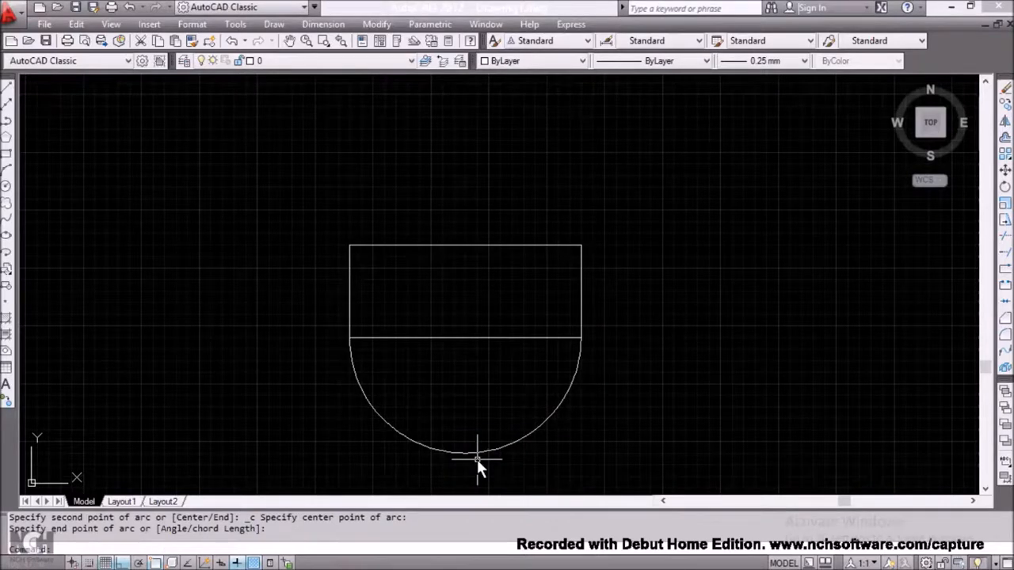
key(ctrl+z)
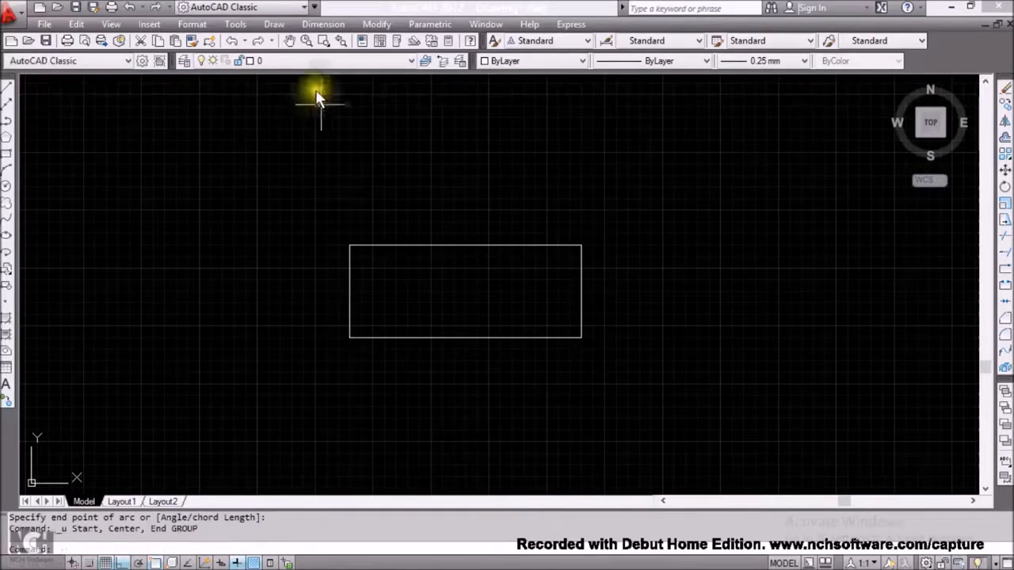
Step: Try a Start, End, Radius arc of radius 40 from the rectangle's lower-left corner to its lower-right corner, and undo it
click(276, 22)
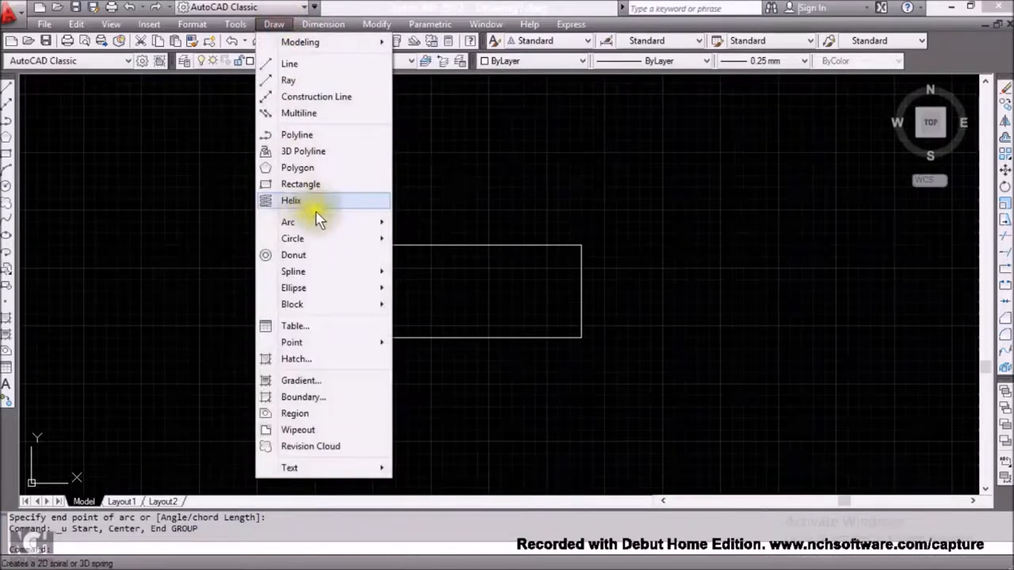
mouse_move(328, 225)
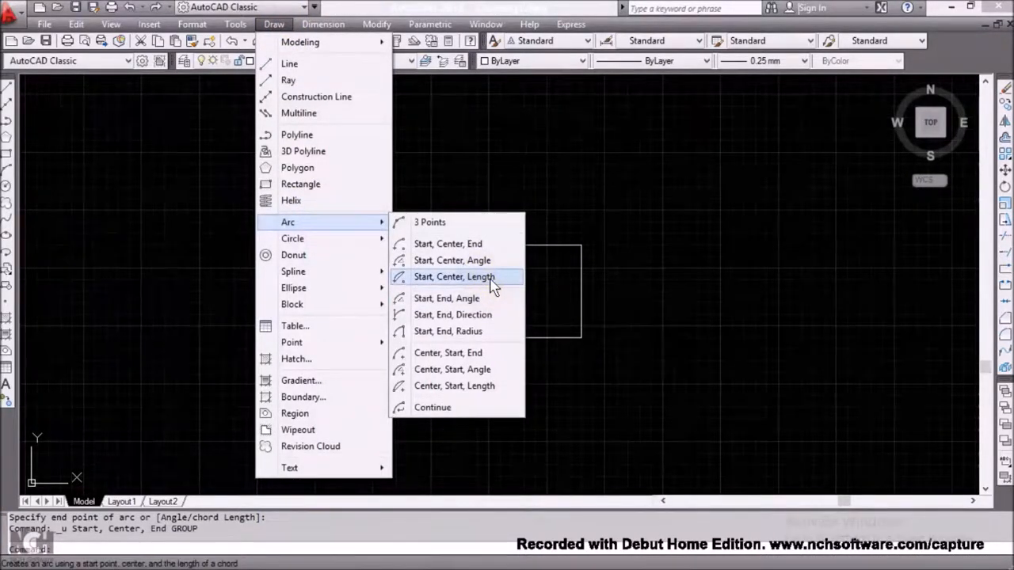
click(466, 332)
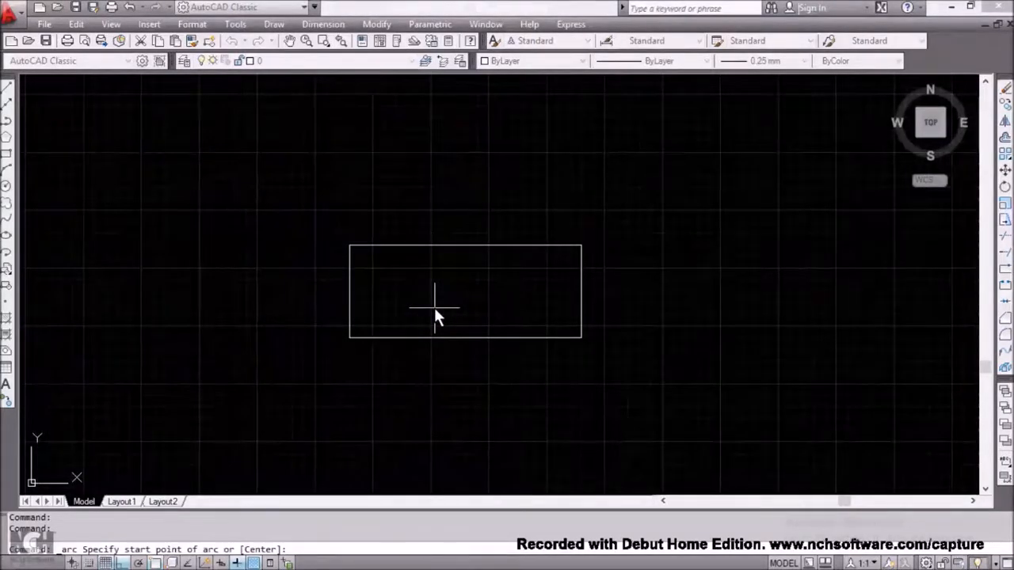
click(350, 339)
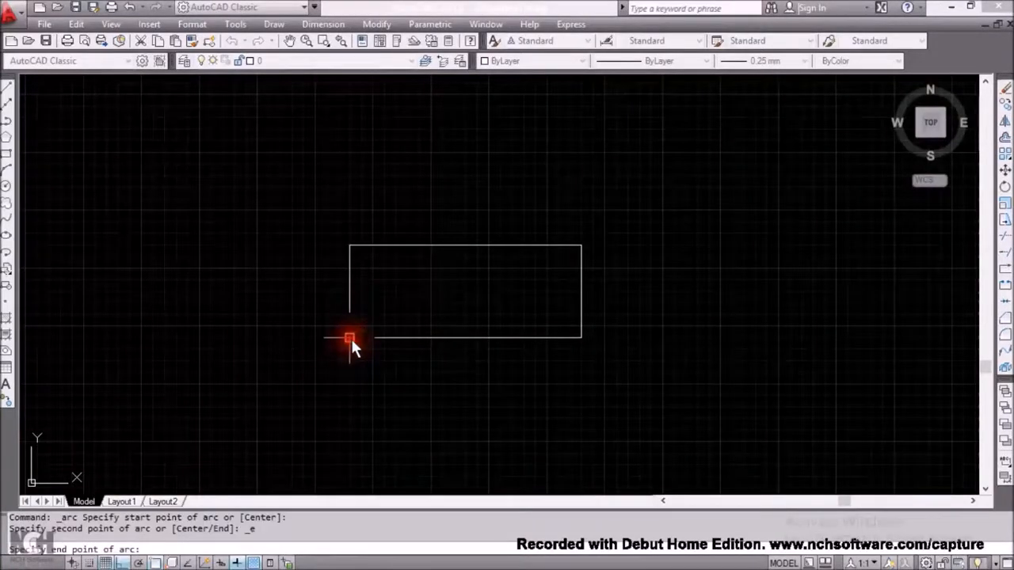
click(581, 338)
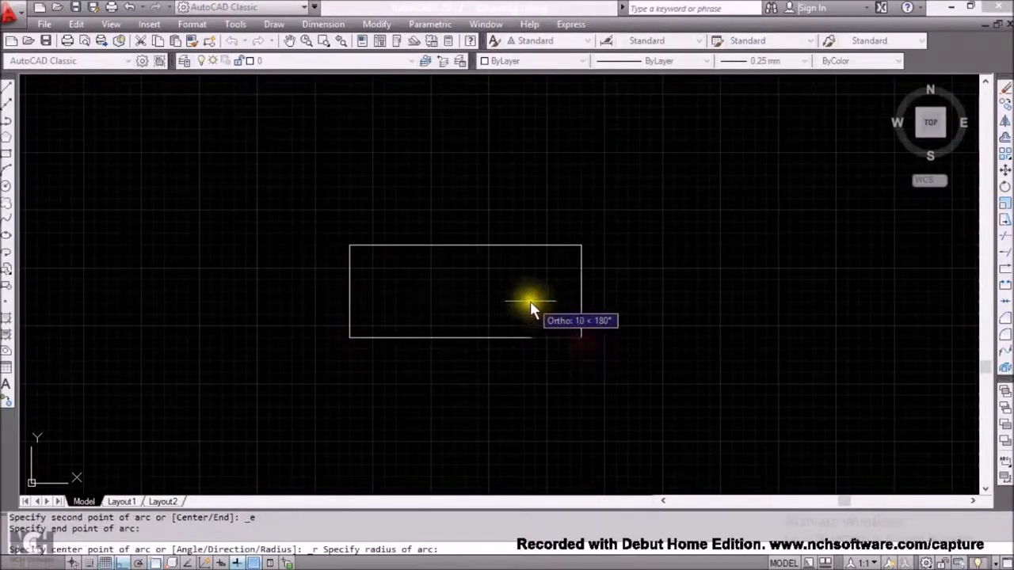
click(354, 477)
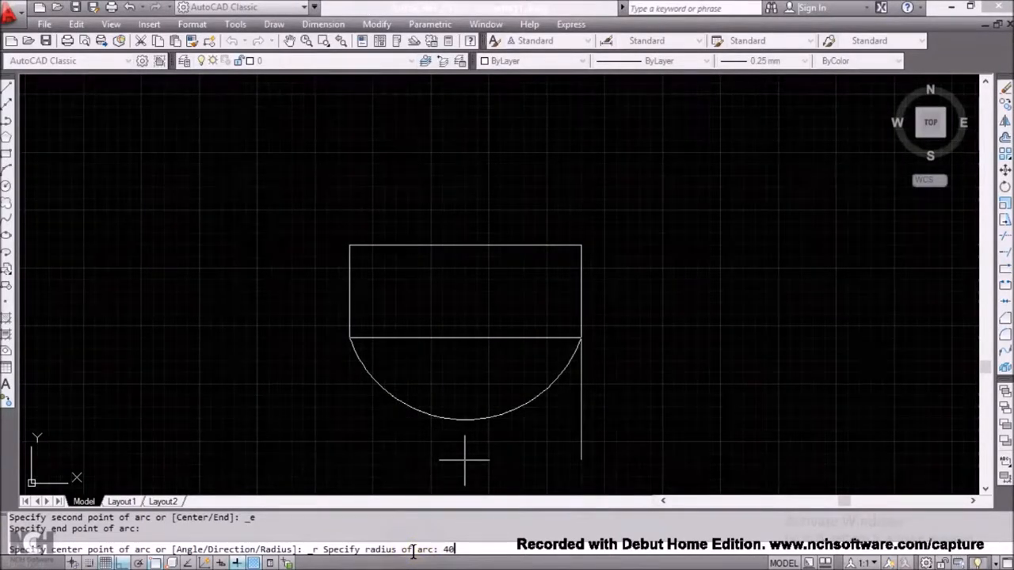
key(Return)
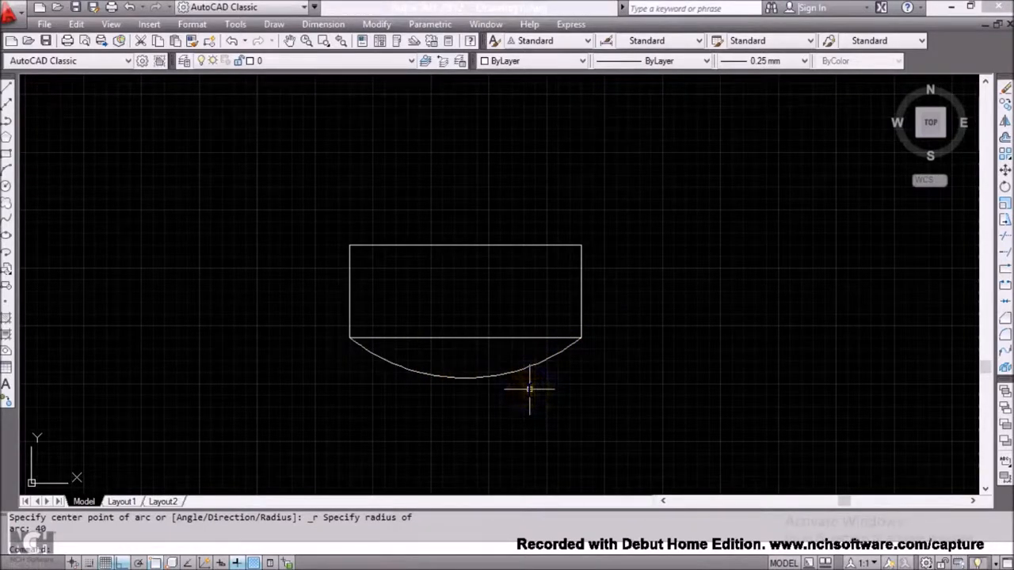
key(ctrl+z)
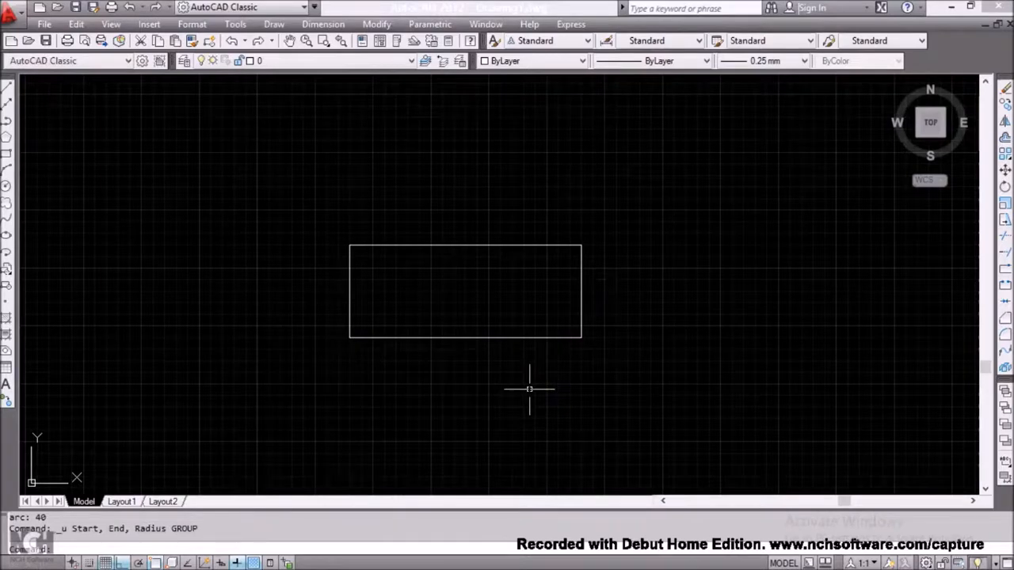
Step: Draw a Center, Start, End arc centred on the rectangle's lower-right corner, from its upper-right corner to the bottom edge
click(275, 25)
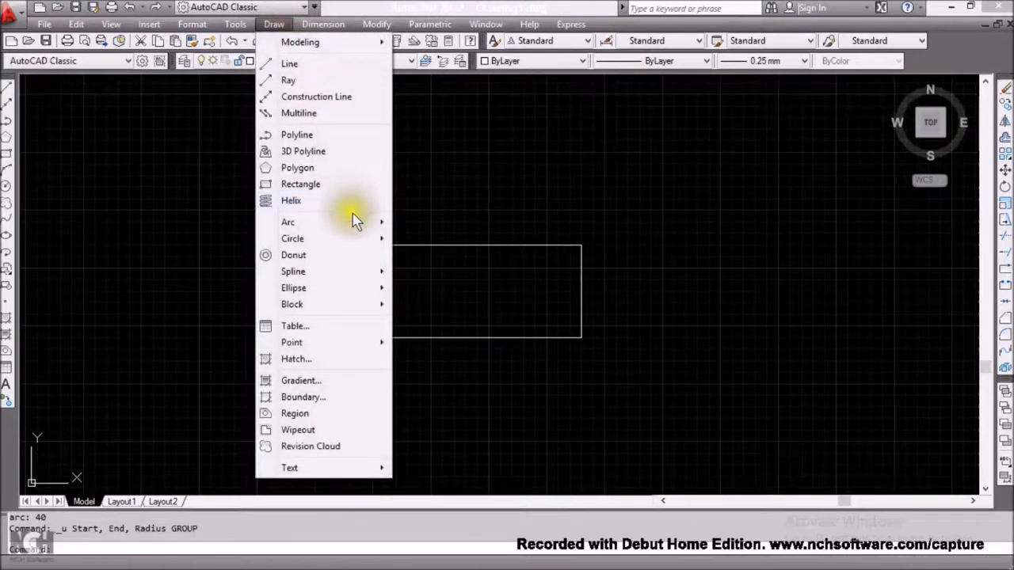
mouse_move(360, 229)
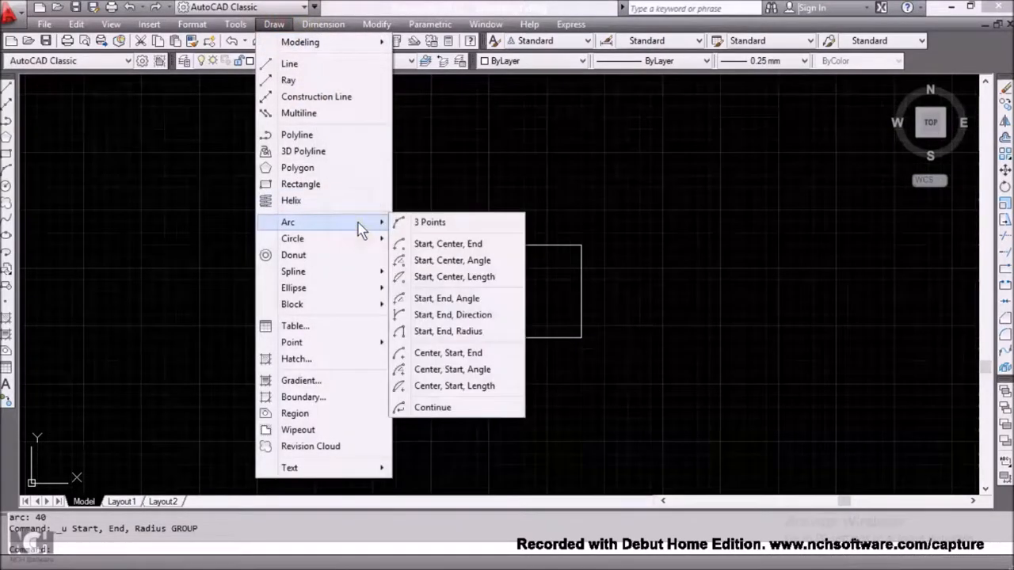
click(454, 356)
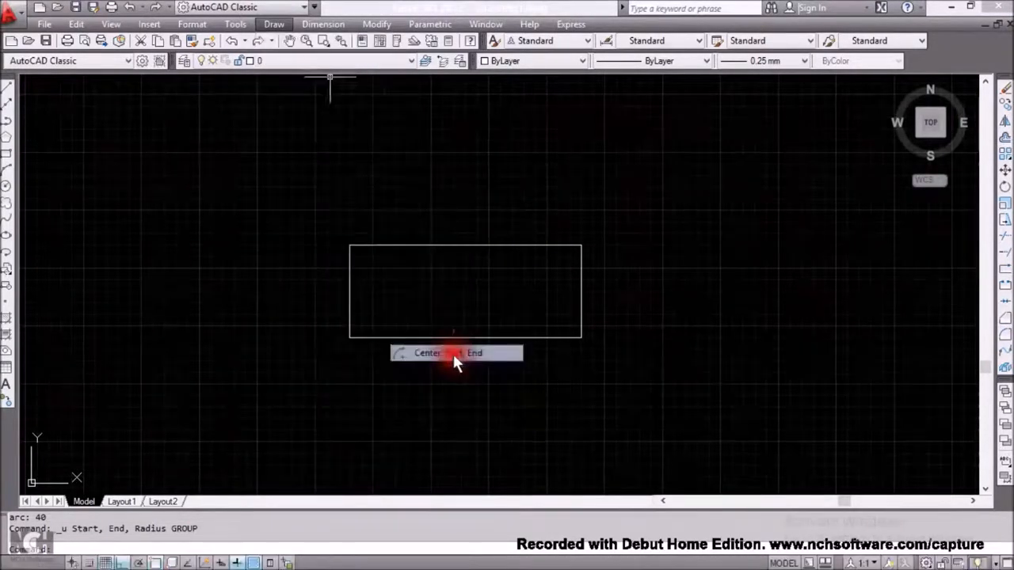
click(580, 342)
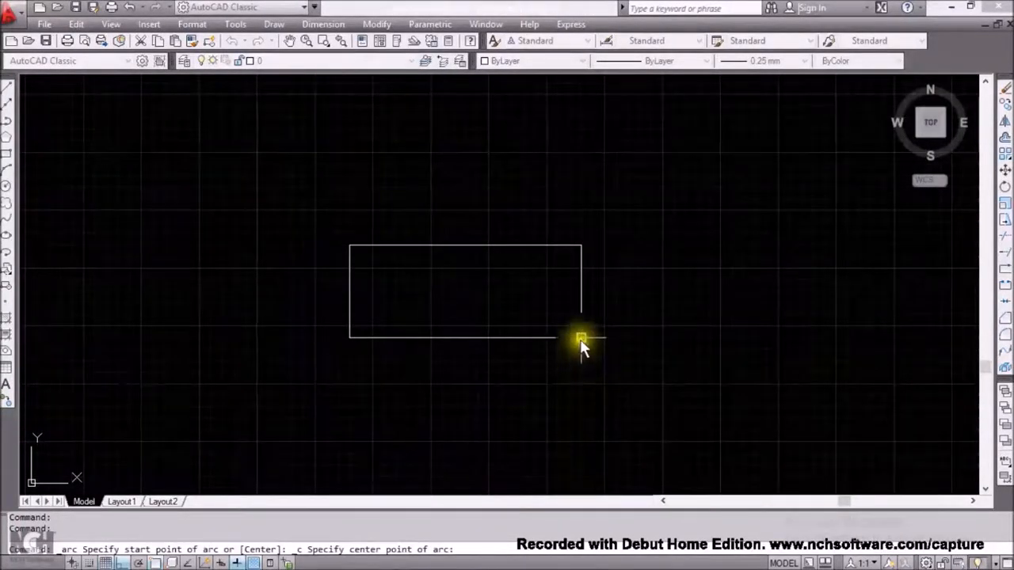
click(581, 338)
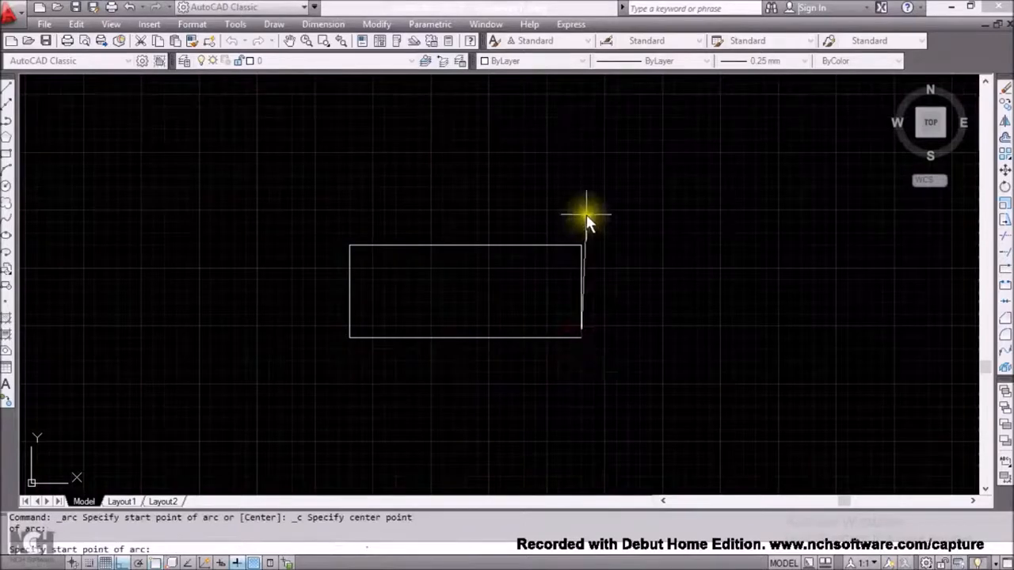
click(581, 246)
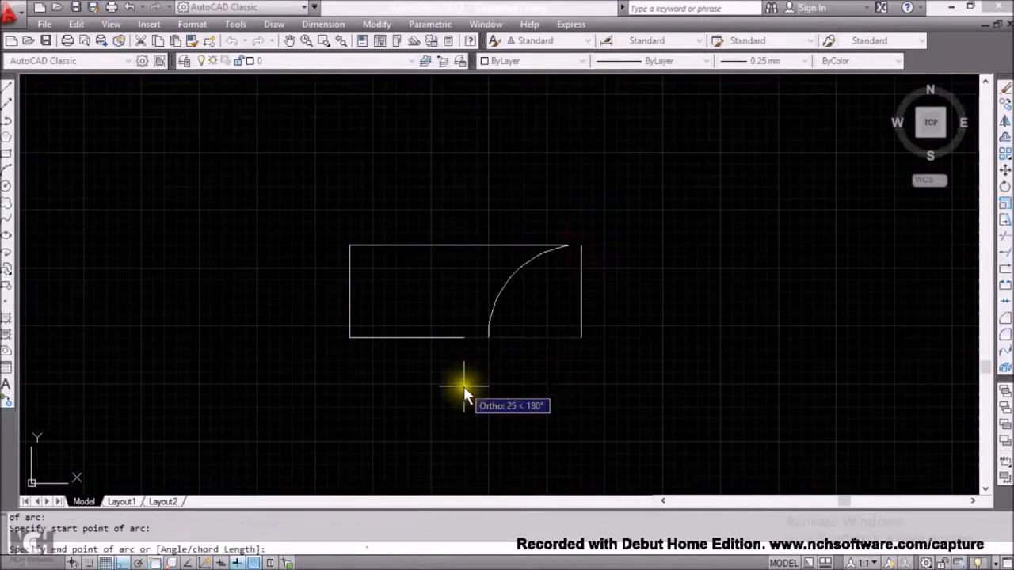
click(491, 339)
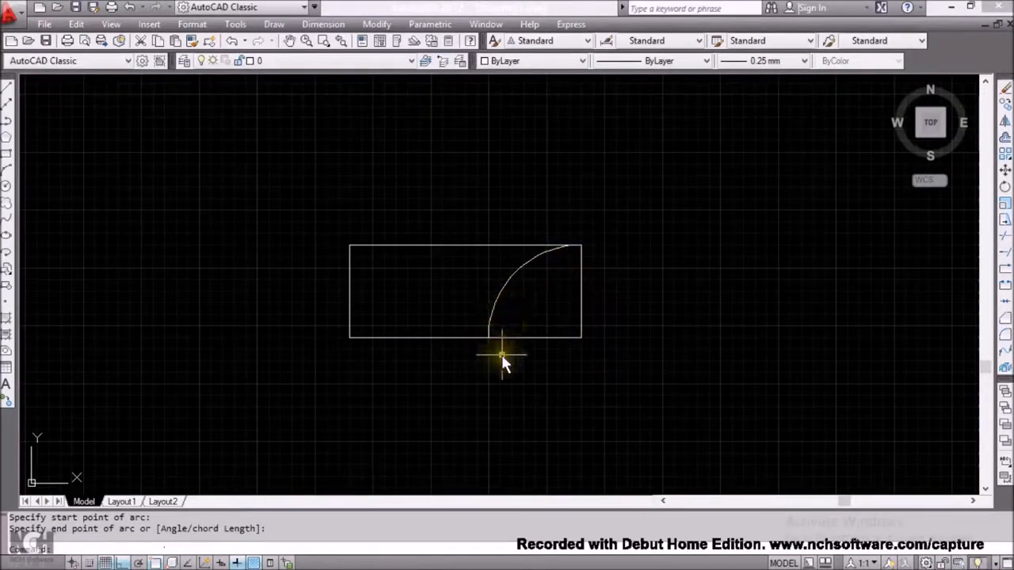
Step: Draw a vertical line to the right of the rectangle, slightly shorter than the rectangle's height
click(8, 87)
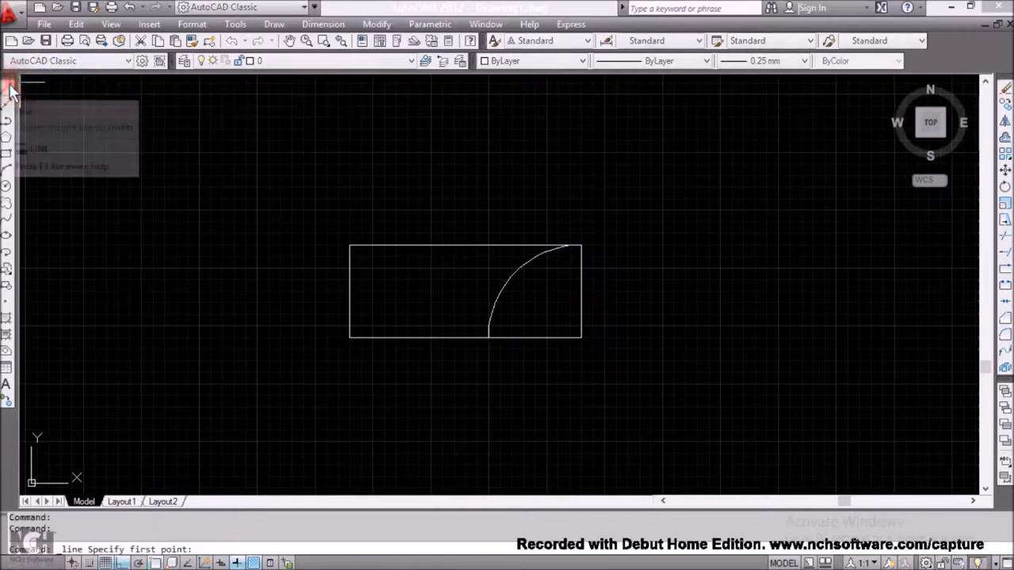
click(691, 251)
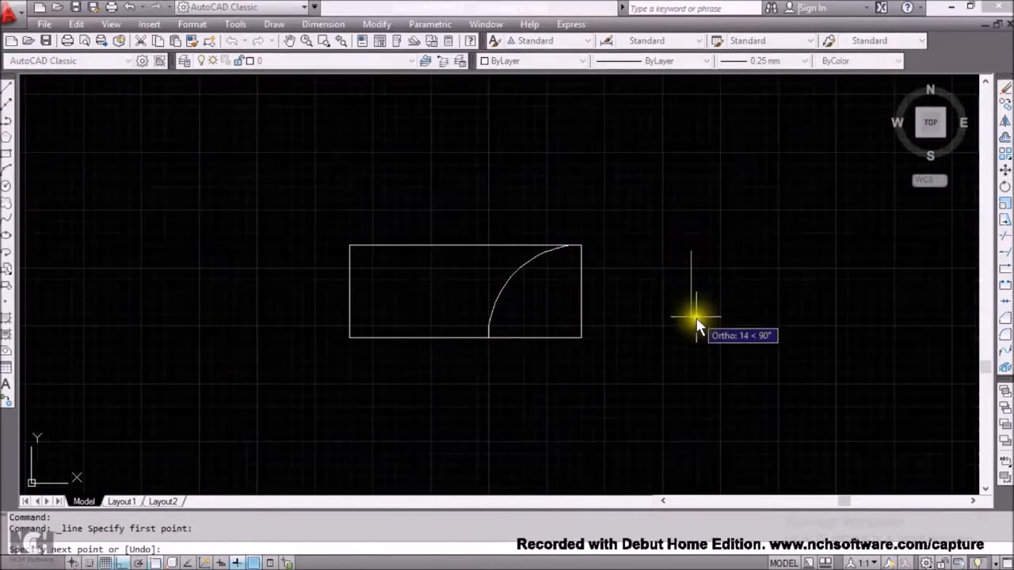
click(692, 337)
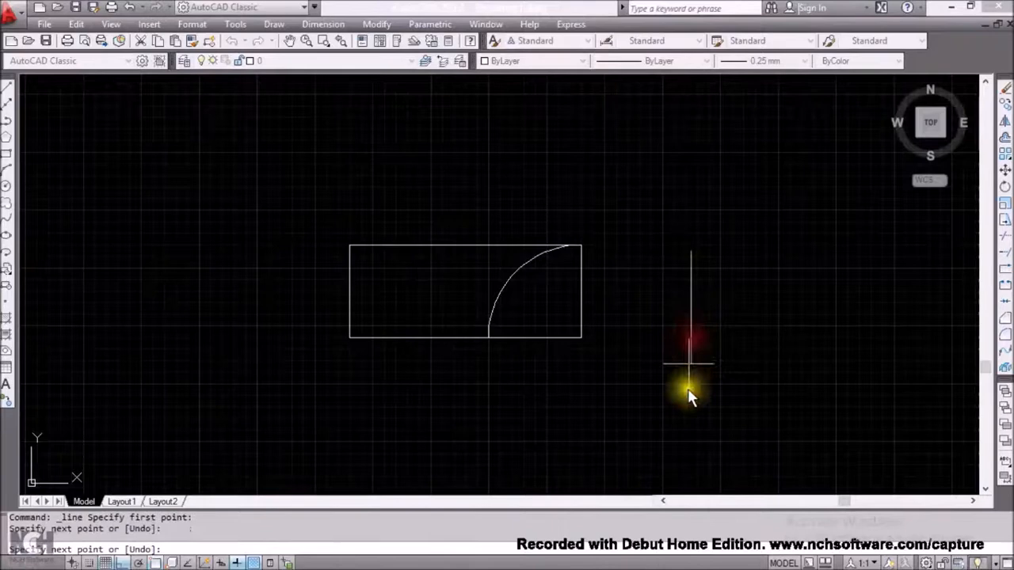
right_click(770, 279)
click(798, 288)
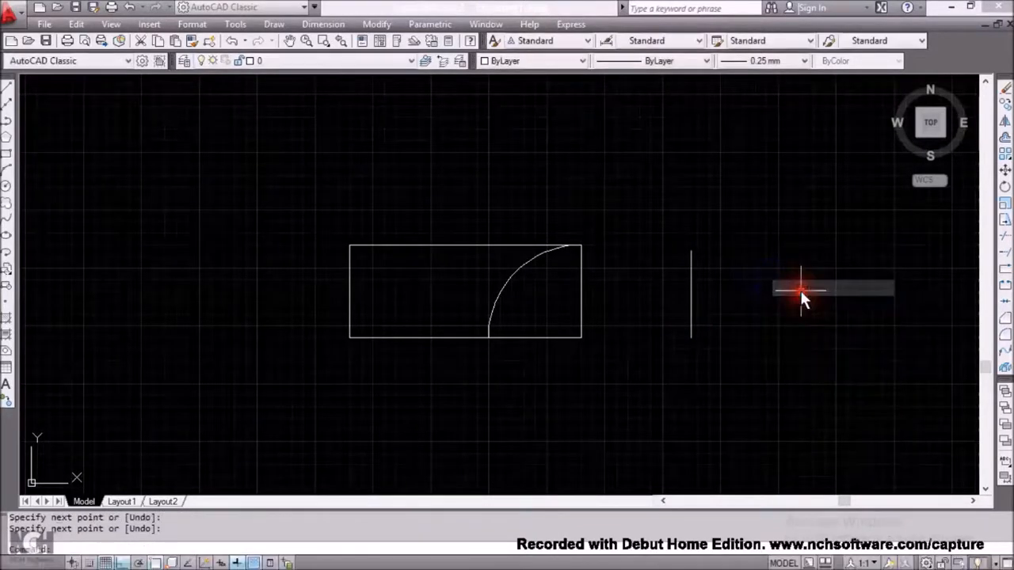
Step: Draw a Center, Start, End quarter arc centred on the separate line's lower end, starting at its upper end and ending level with the centre
click(275, 25)
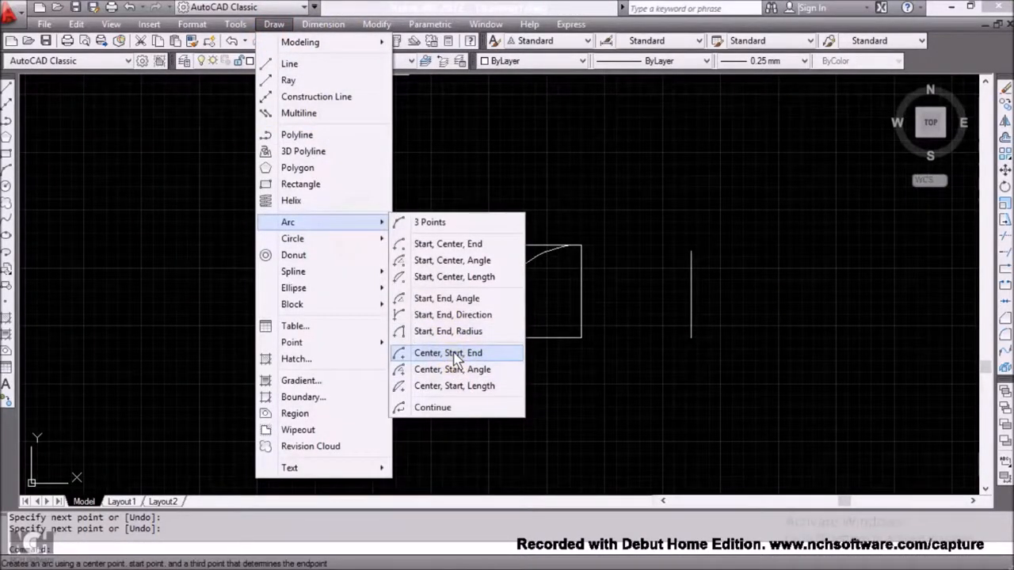
click(455, 356)
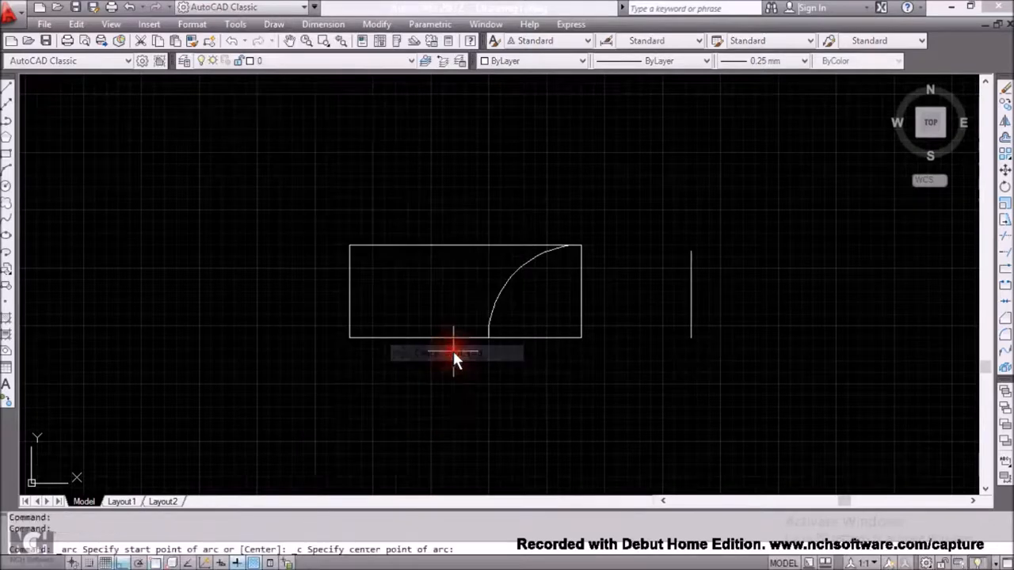
click(692, 337)
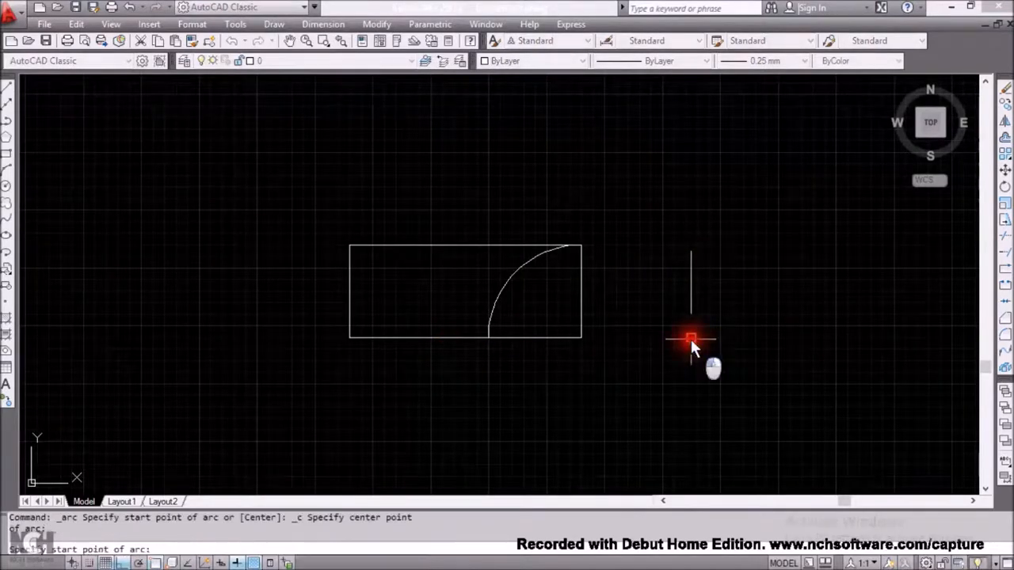
click(690, 252)
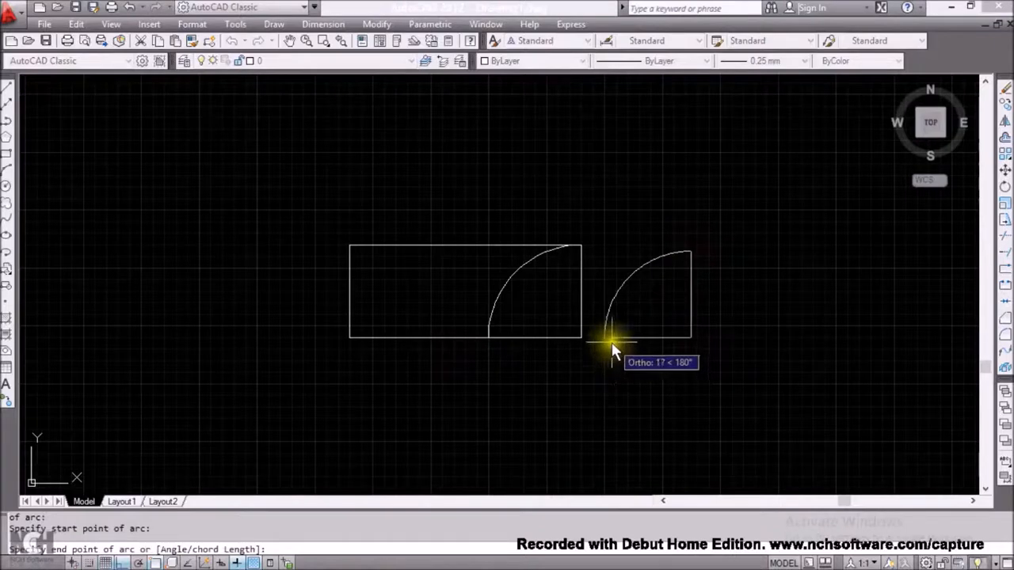
click(606, 338)
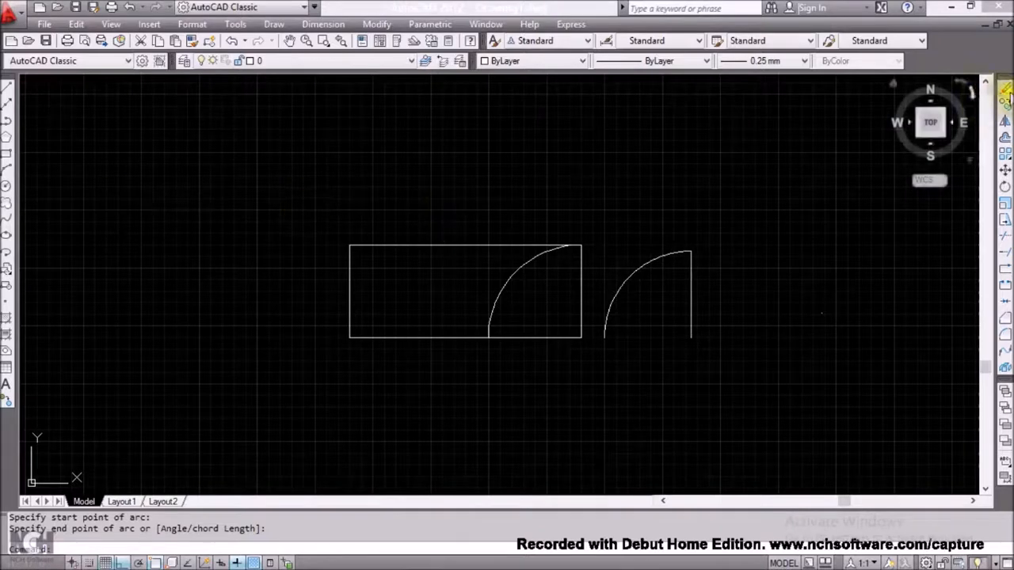
Step: Erase the separate vertical line and its quarter arc to the right of the rectangle
click(1004, 89)
click(745, 385)
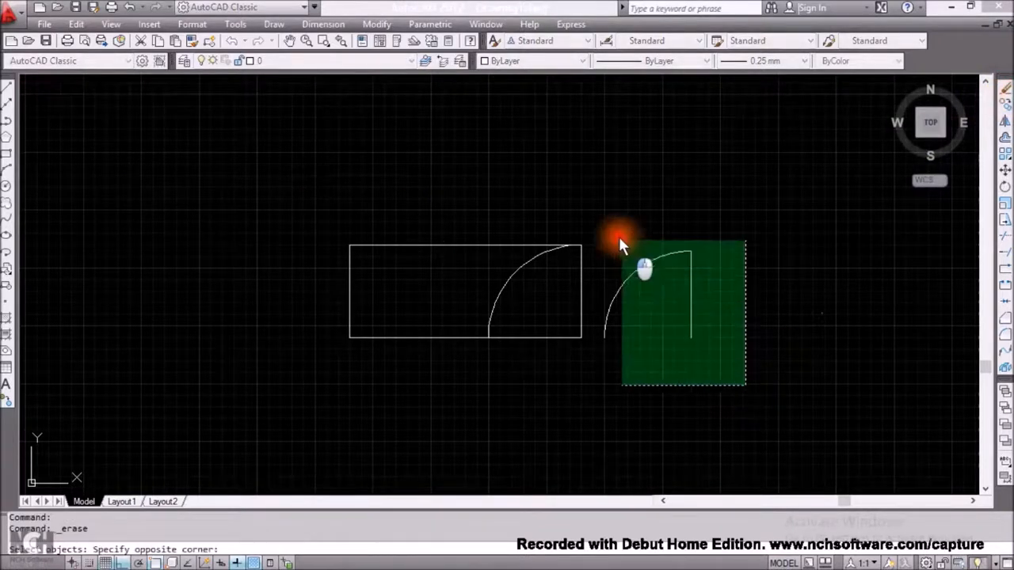
click(605, 232)
click(604, 230)
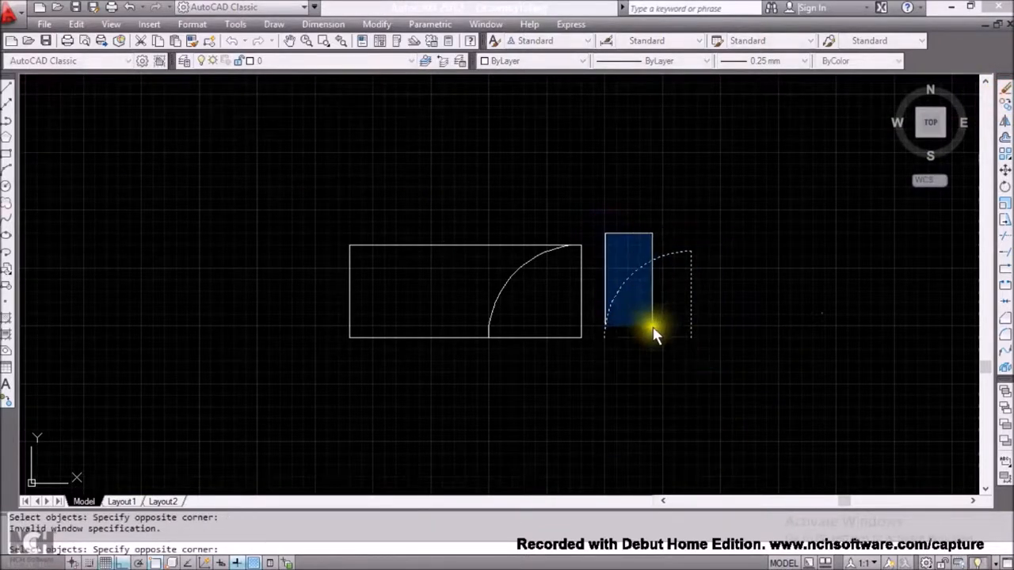
click(740, 400)
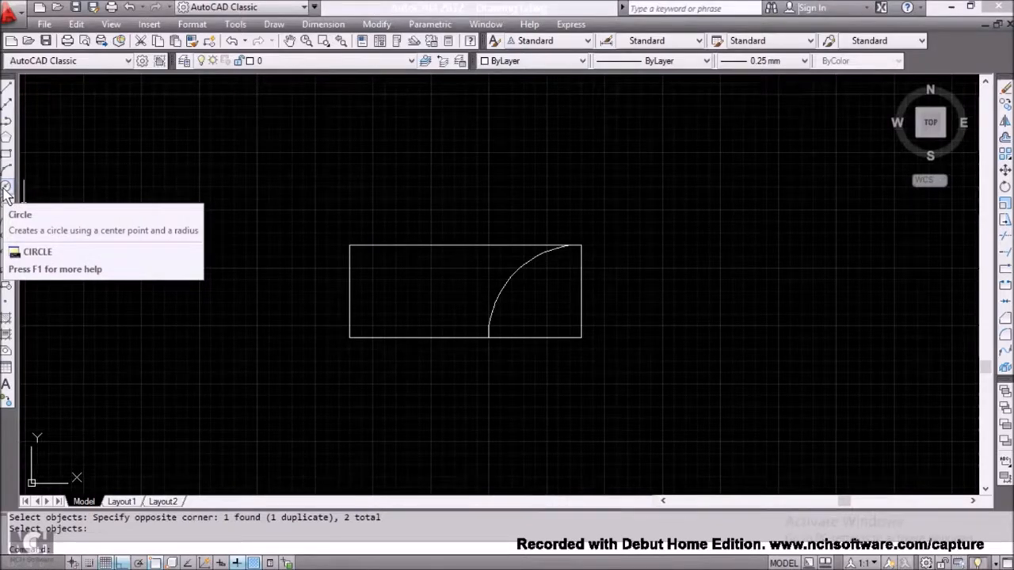
click(274, 25)
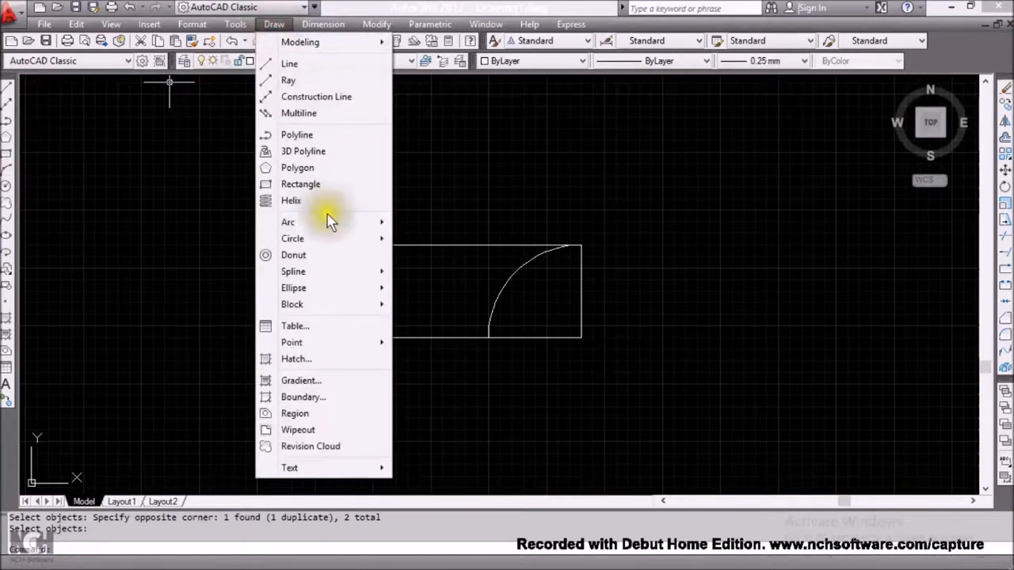
mouse_move(335, 236)
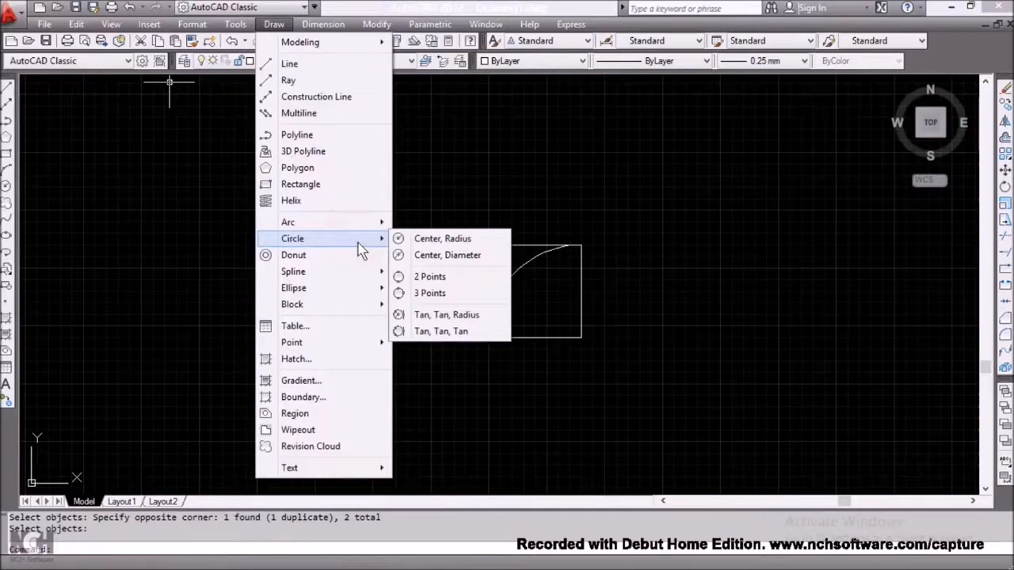
click(463, 246)
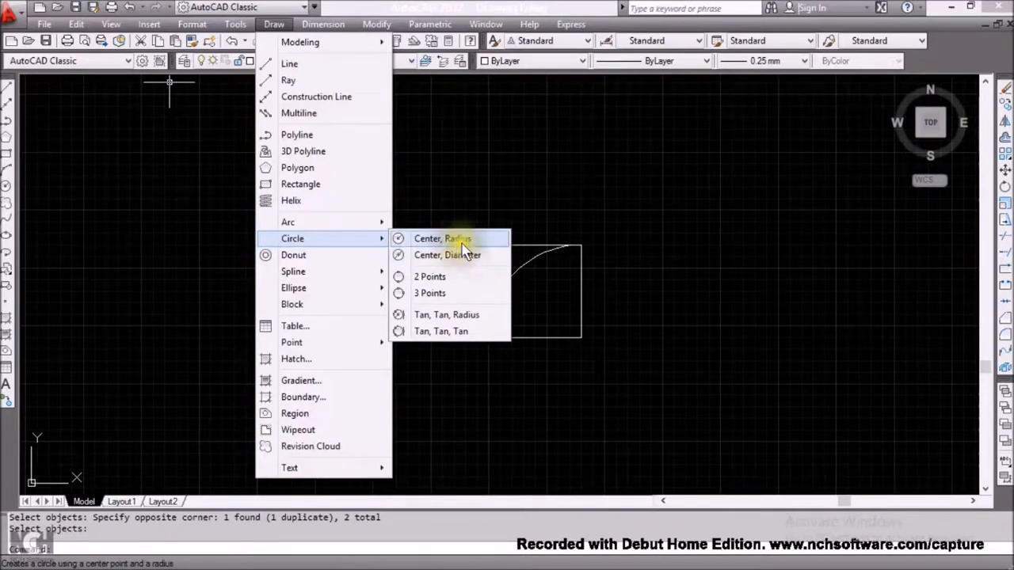
click(726, 192)
click(832, 308)
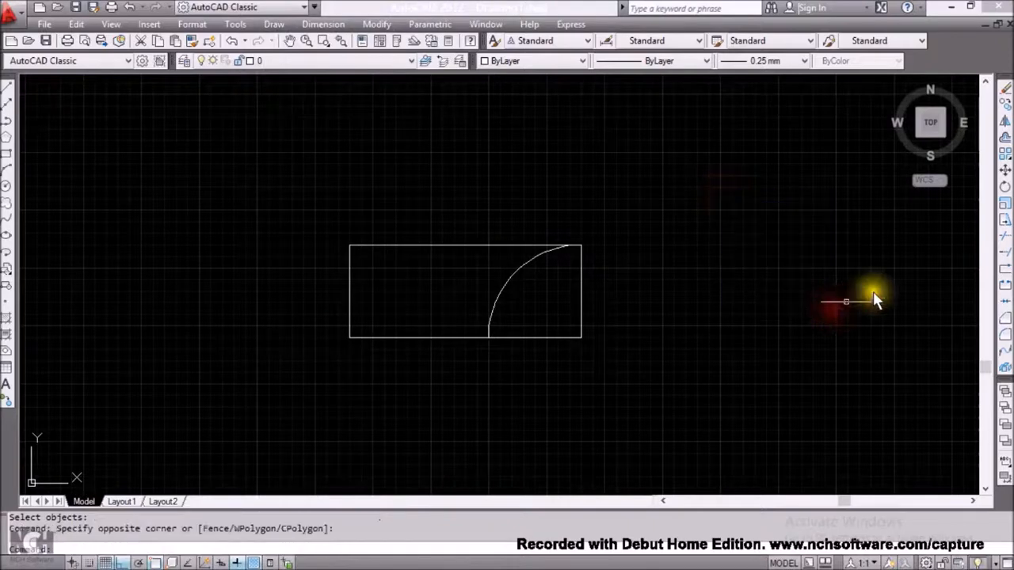
Step: Erase the rectangle and the arc inside it
click(1005, 92)
click(659, 405)
click(261, 207)
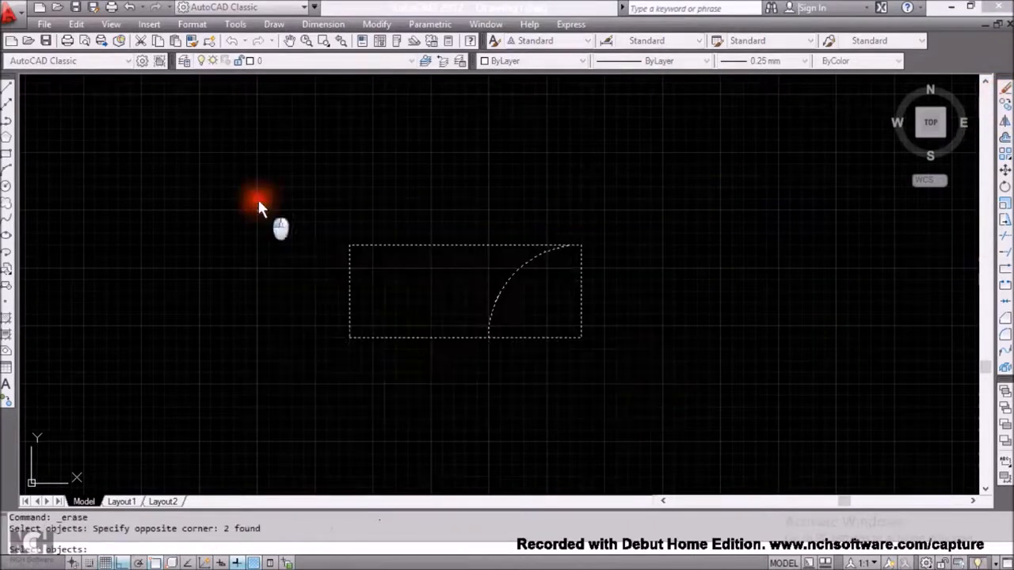
right_click(258, 203)
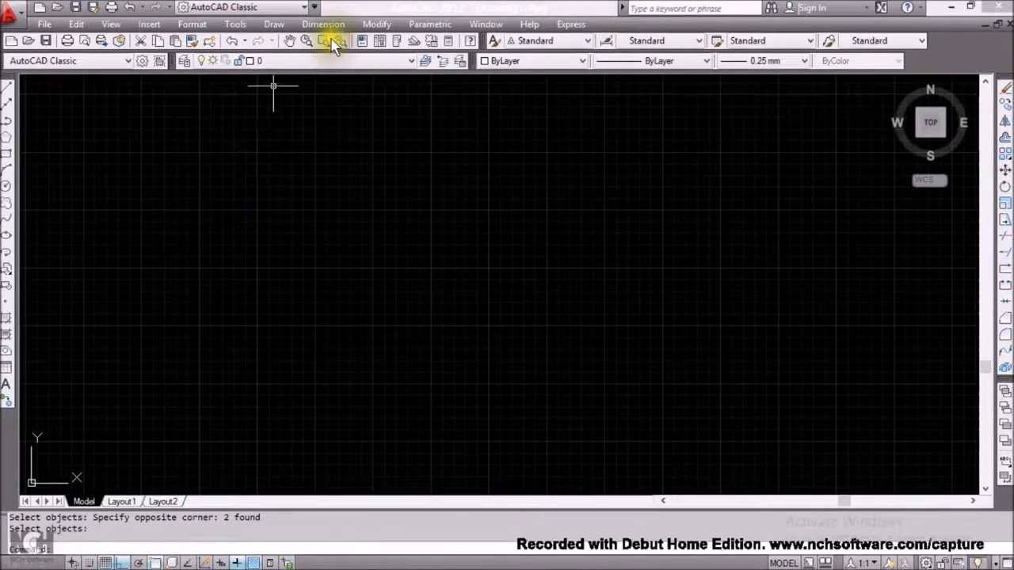
Step: Draw a Center, Radius circle with a radius of 50 in the middle of the empty drawing area
click(273, 24)
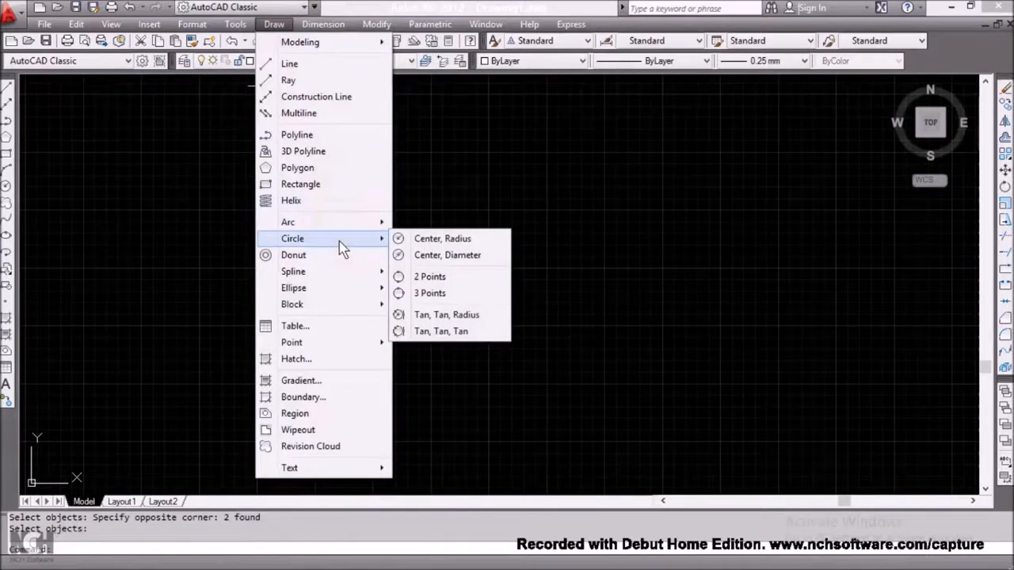
click(428, 239)
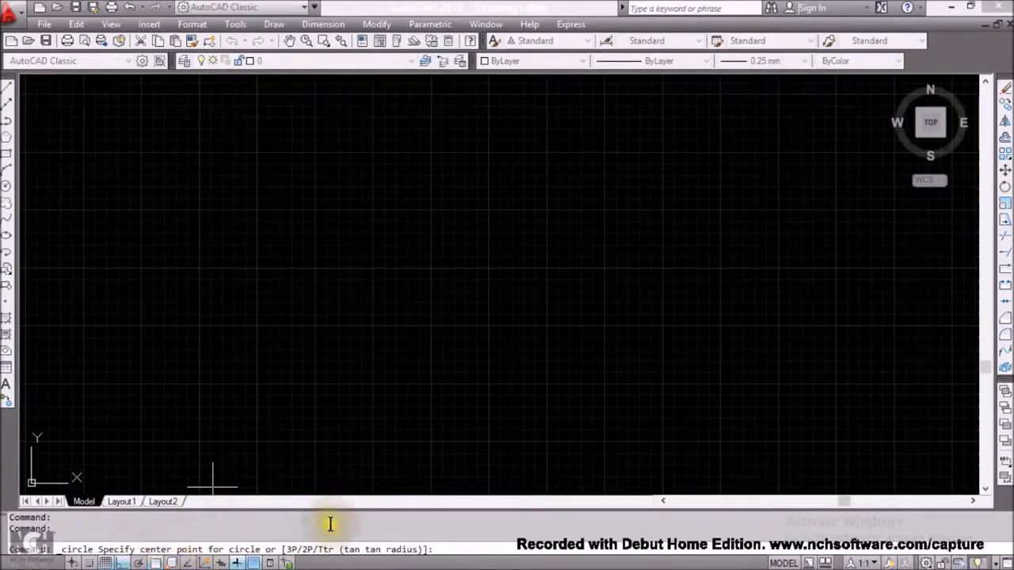
click(464, 279)
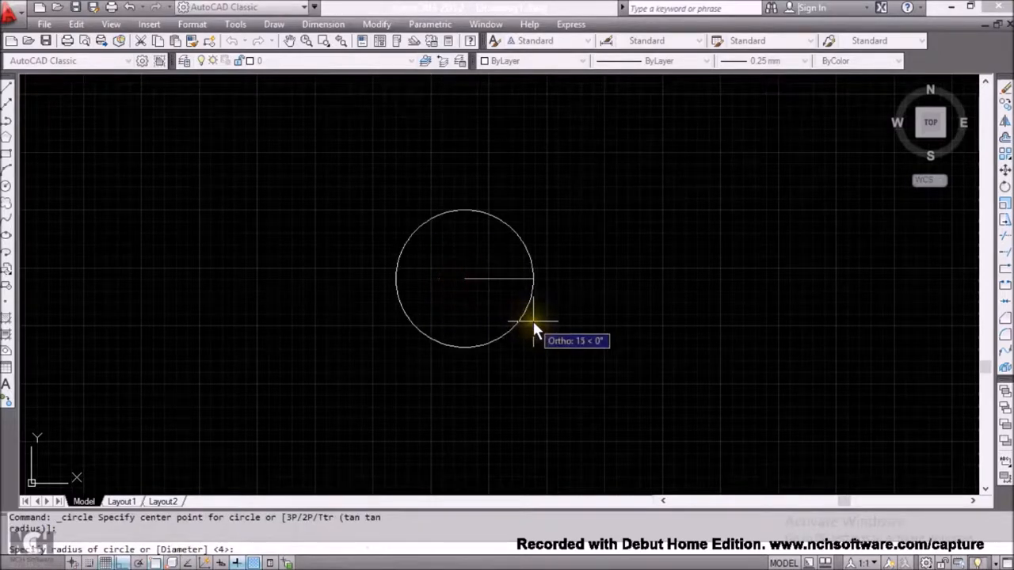
click(243, 544)
text(50)
key(Return)
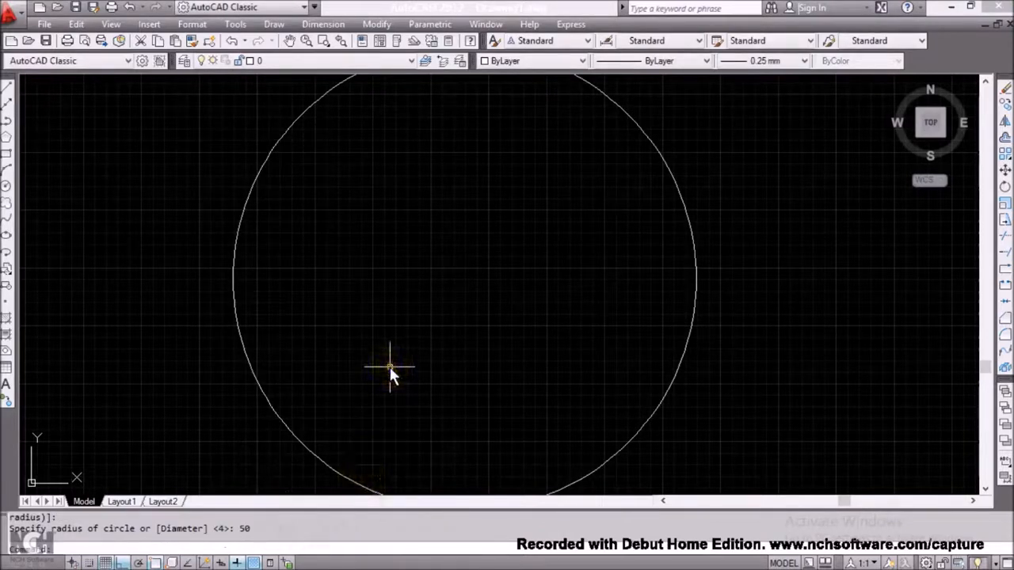
Step: Draw a Center, Diameter circle with a diameter of 20 at the centre of the radius 50 circle
scroll(390, 367, down, 2)
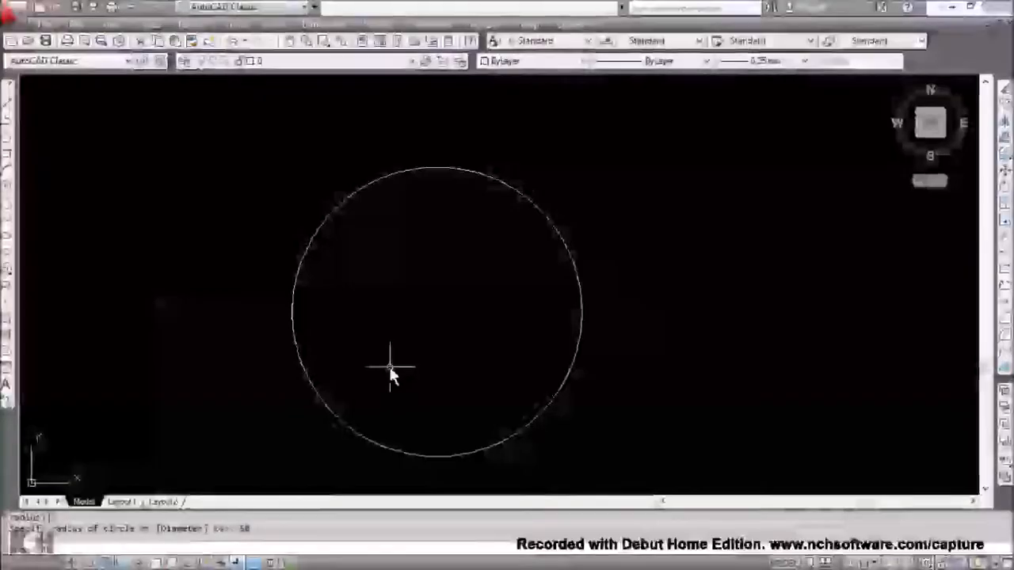
click(274, 24)
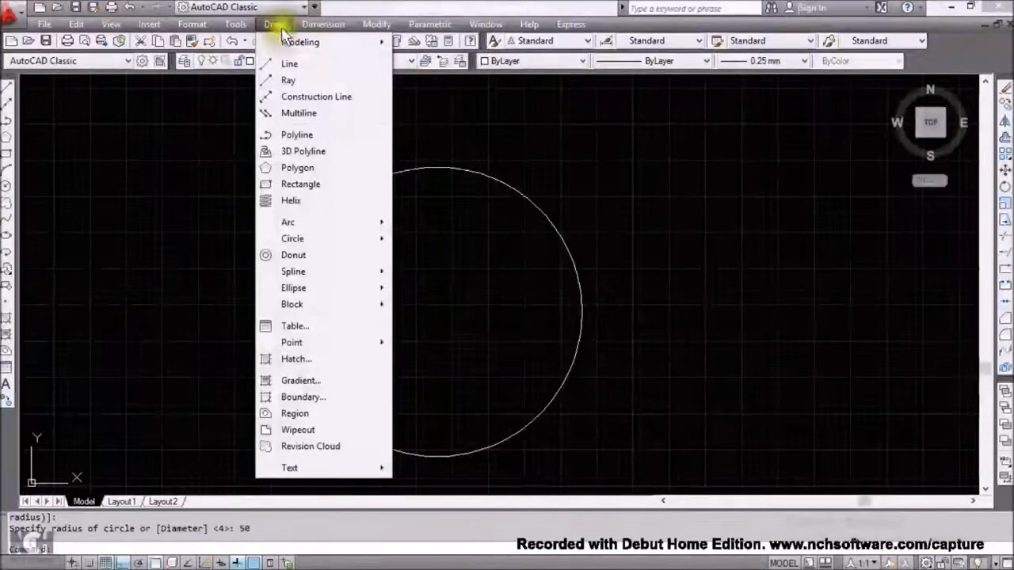
mouse_move(351, 246)
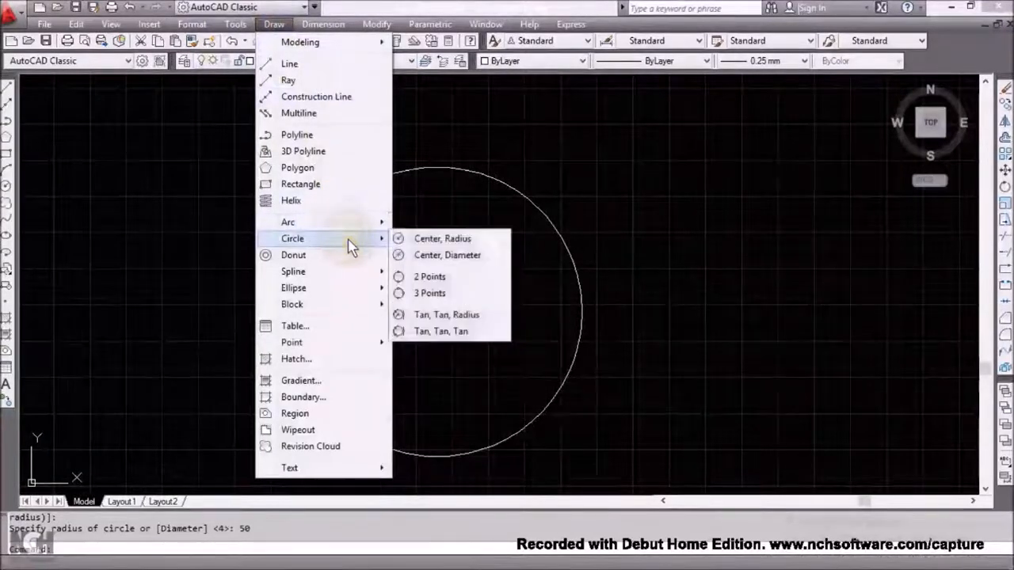
click(427, 258)
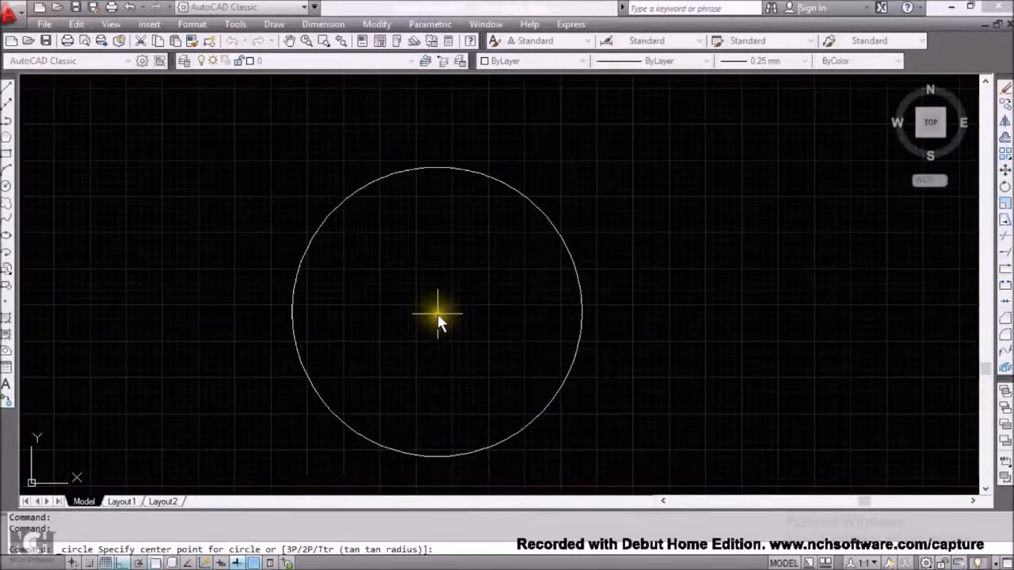
click(438, 314)
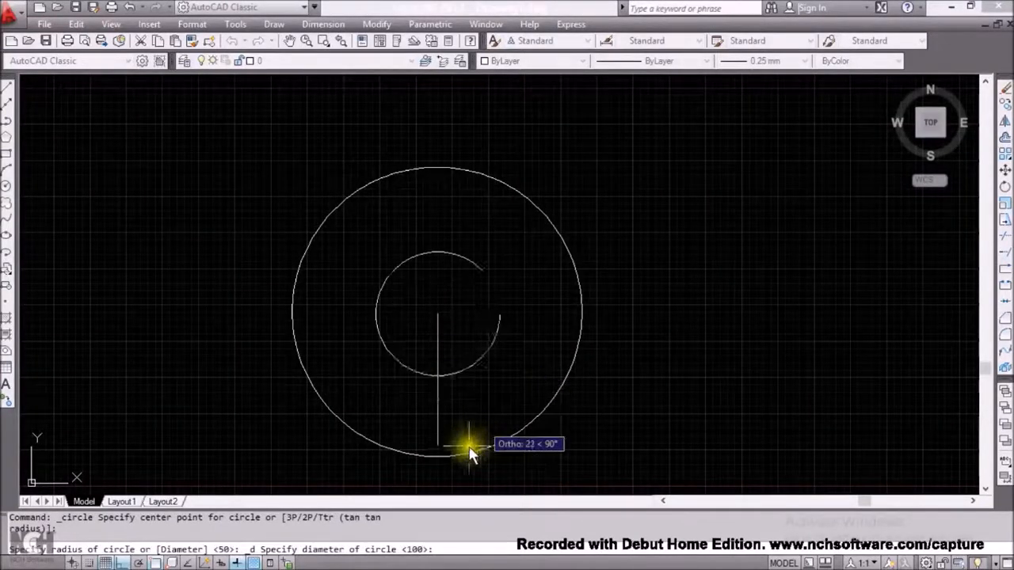
click(450, 552)
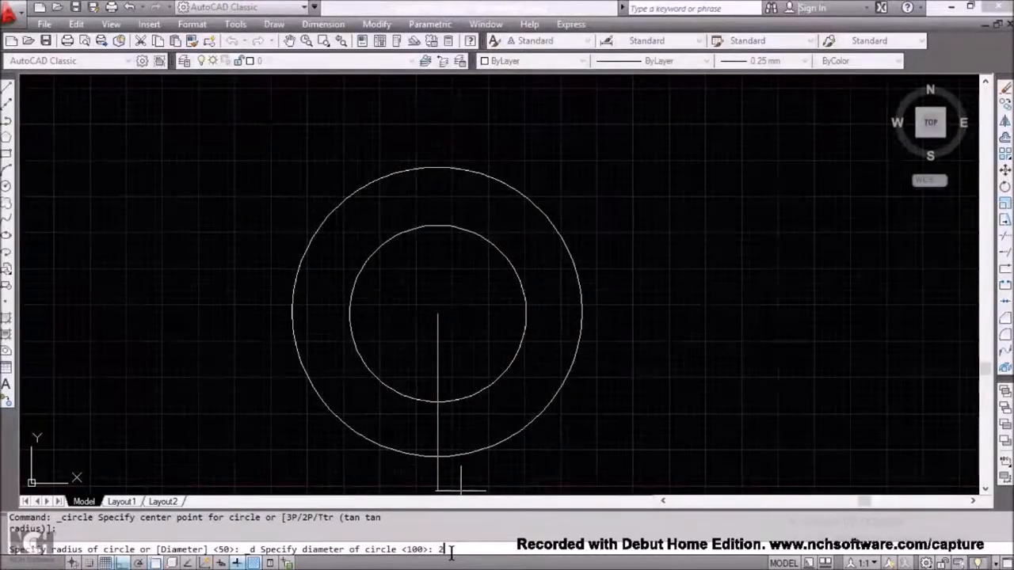
text(20)
key(Return)
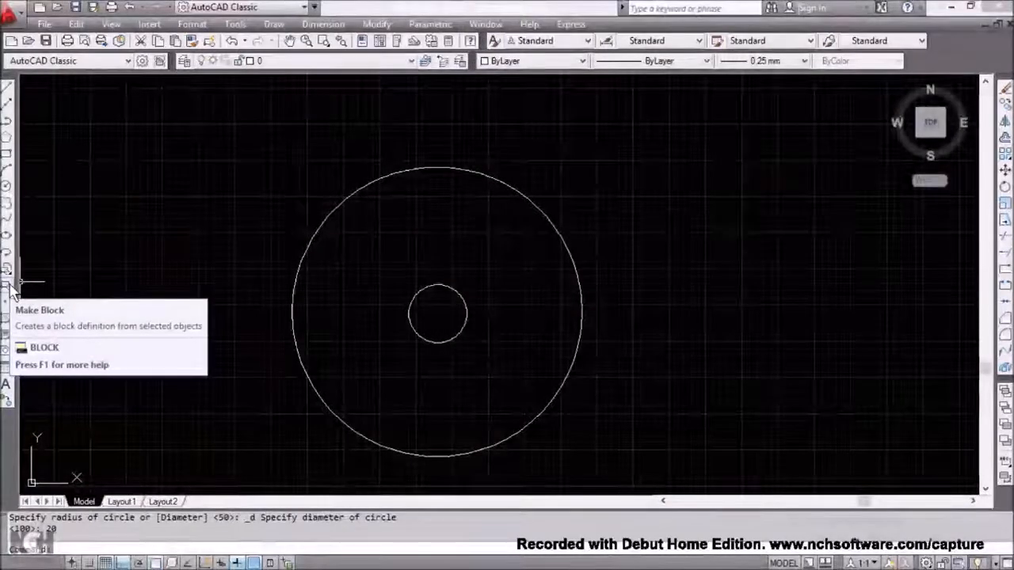
Step: Draw a rectangle around the small circle, entirely inside the large circle
click(6, 154)
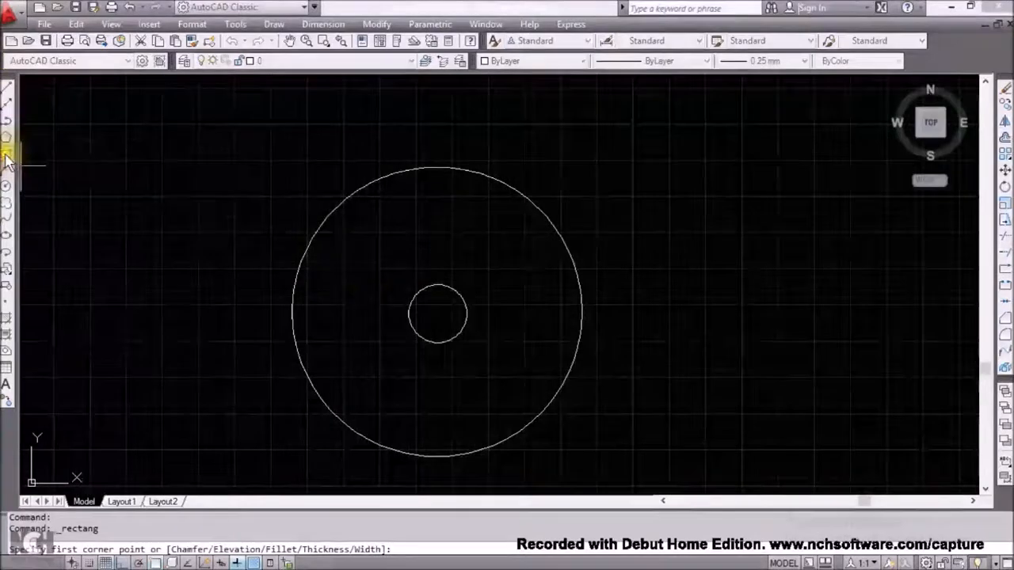
click(368, 264)
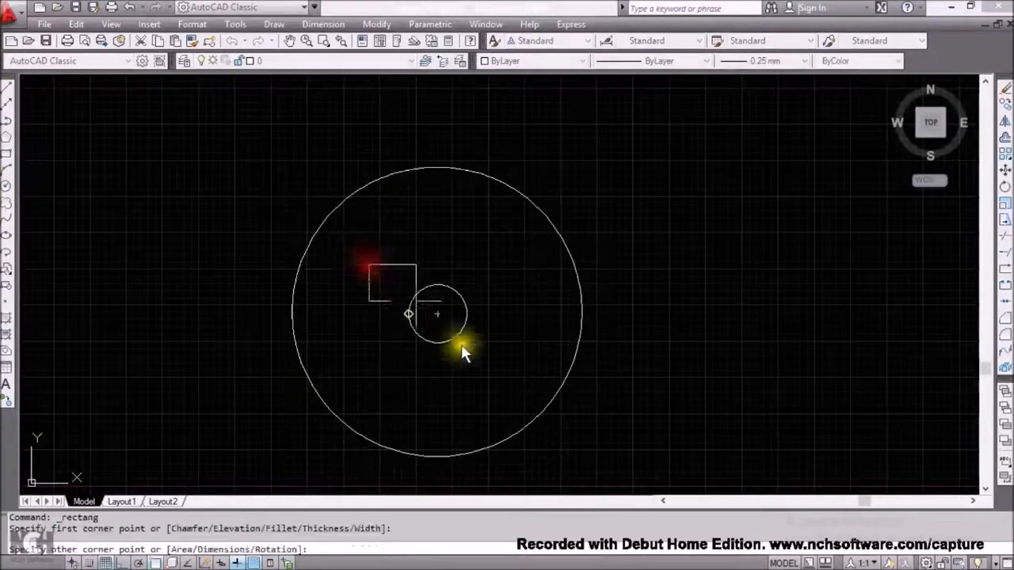
click(512, 378)
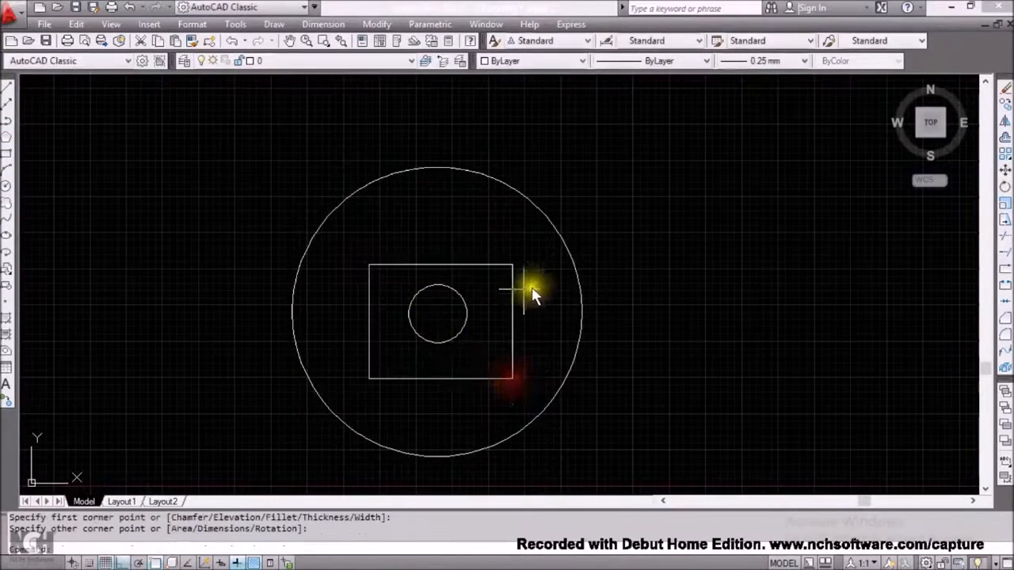
Step: Select the large circle, the rectangle and the small circle one at a time to check whether they are separate objects
click(580, 295)
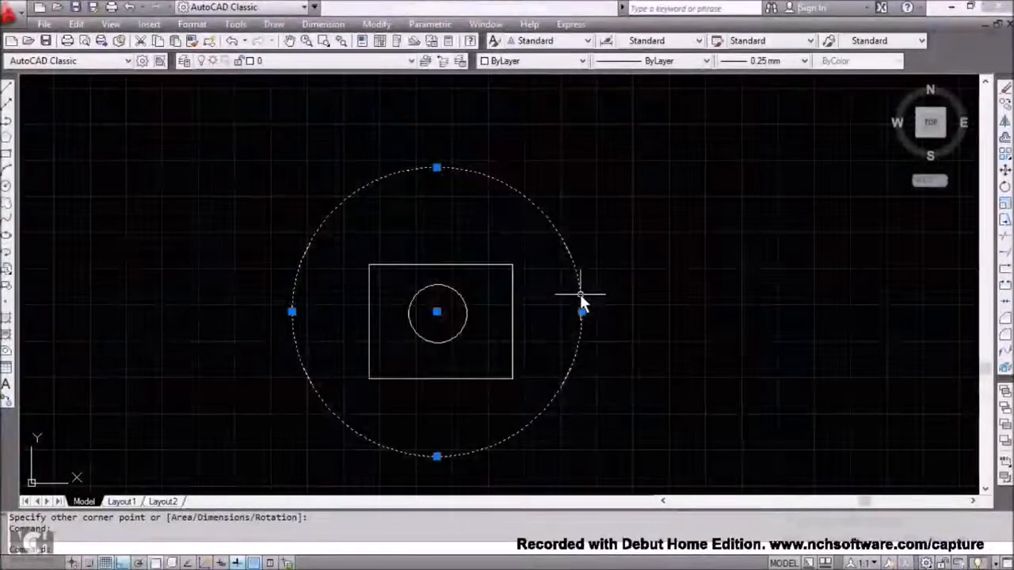
key(Escape)
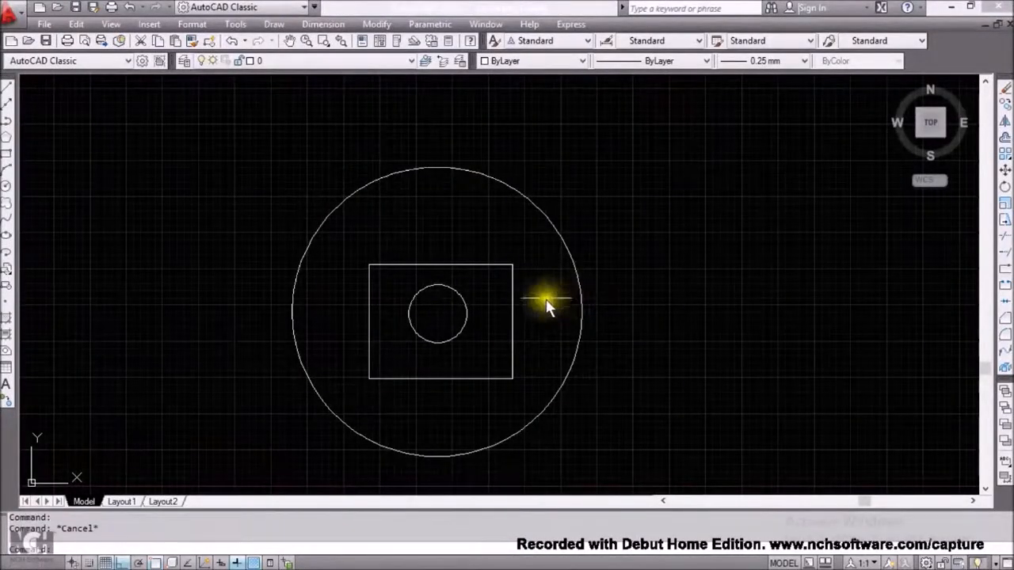
click(511, 315)
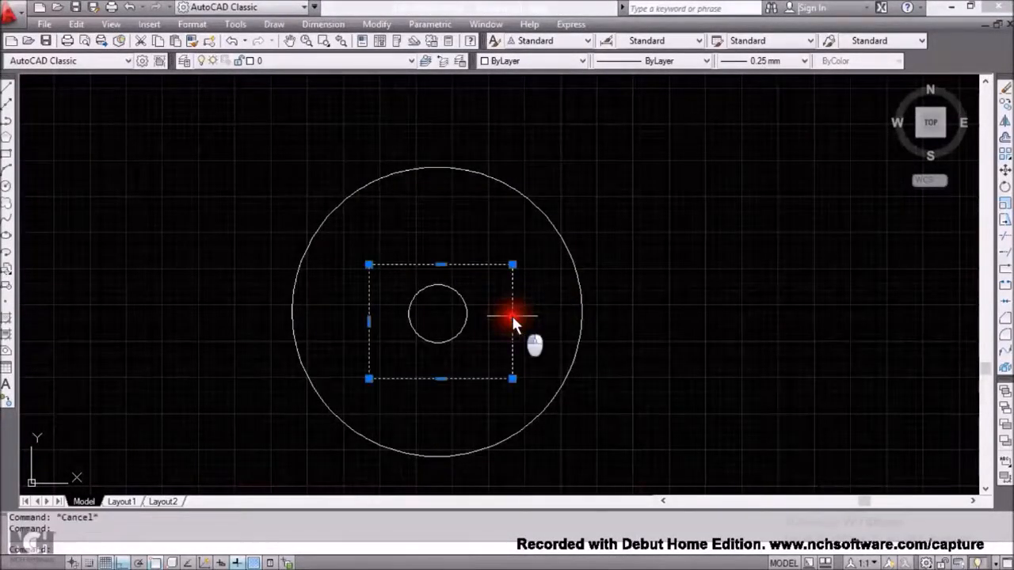
key(Escape)
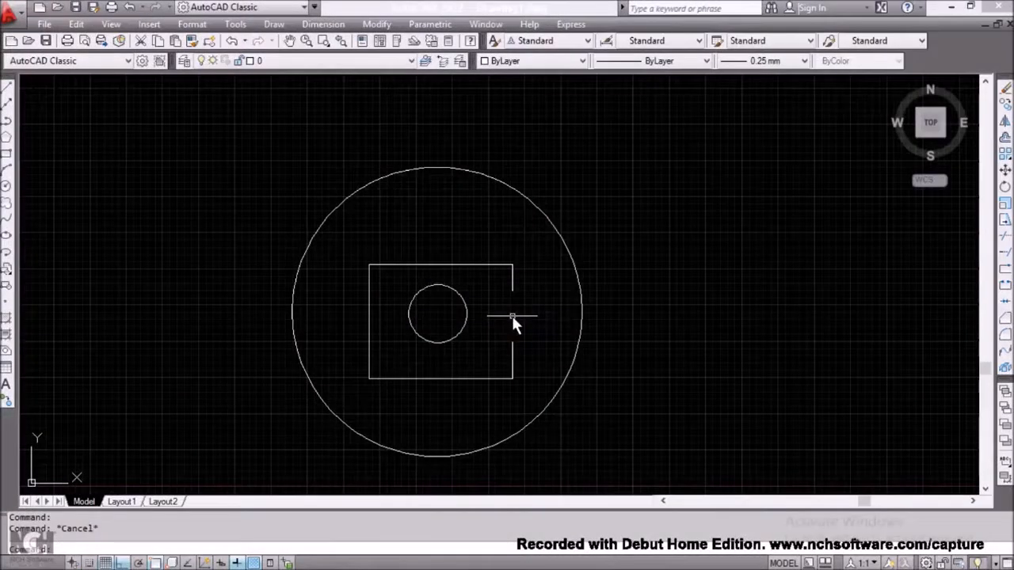
click(466, 315)
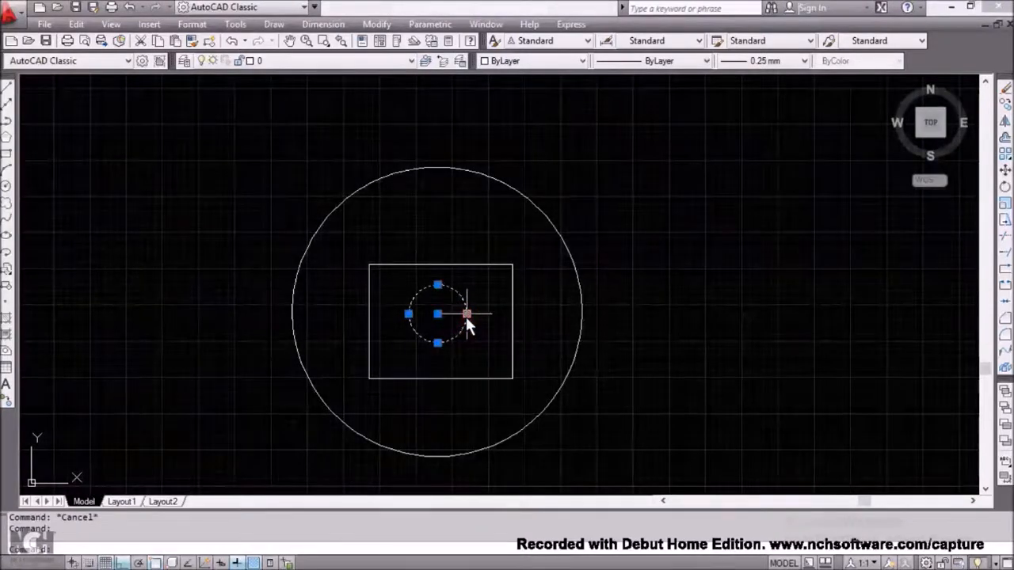
key(Escape)
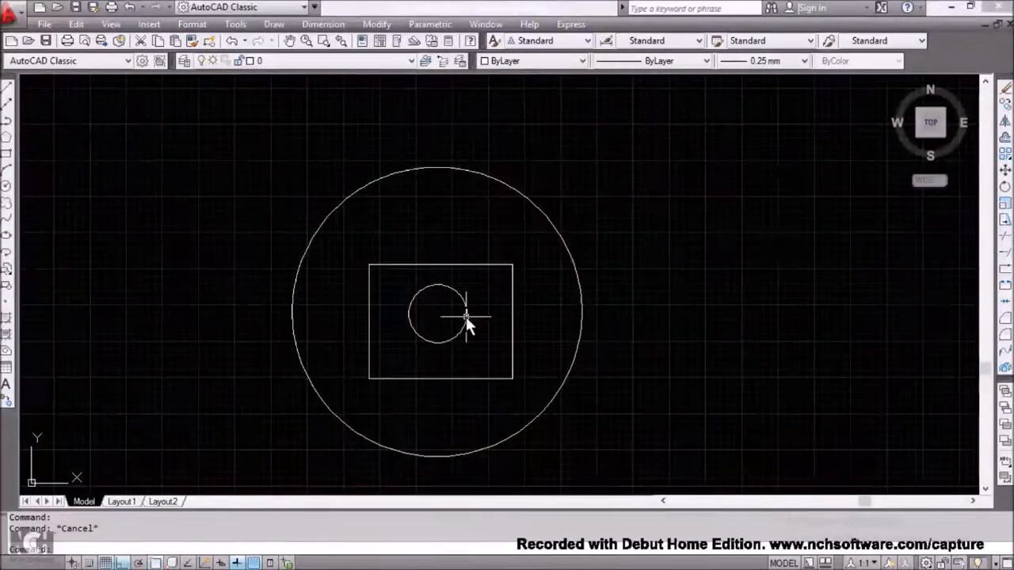
key(F7)
key(F7)
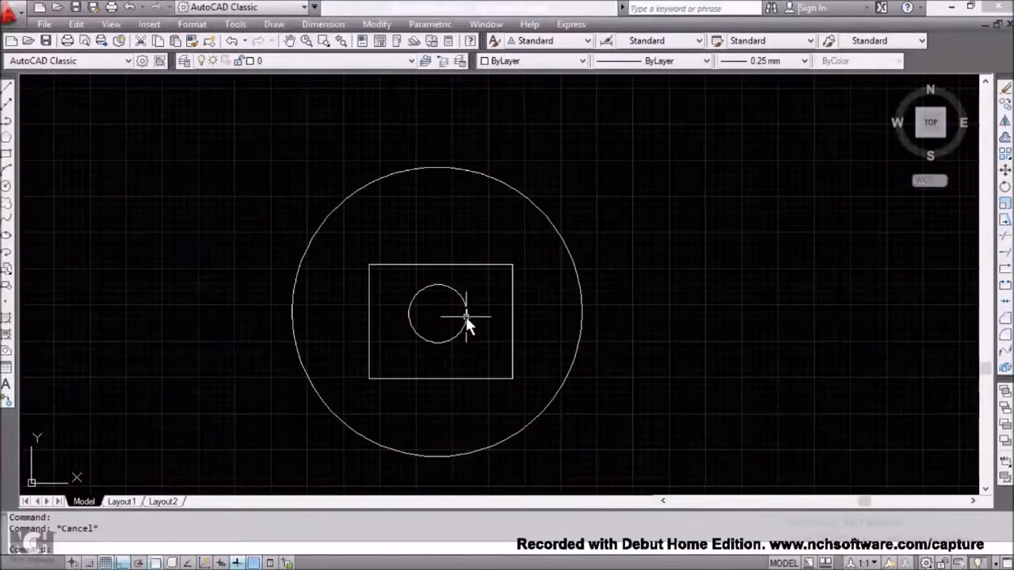
Step: Start a block definition named PP with its base point at the small circle's centre
click(8, 289)
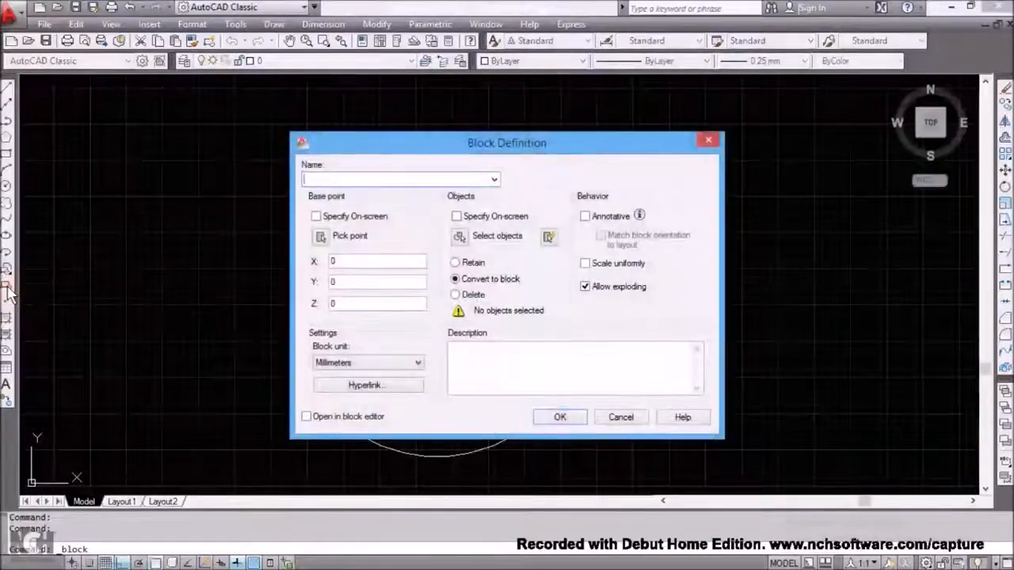
click(327, 180)
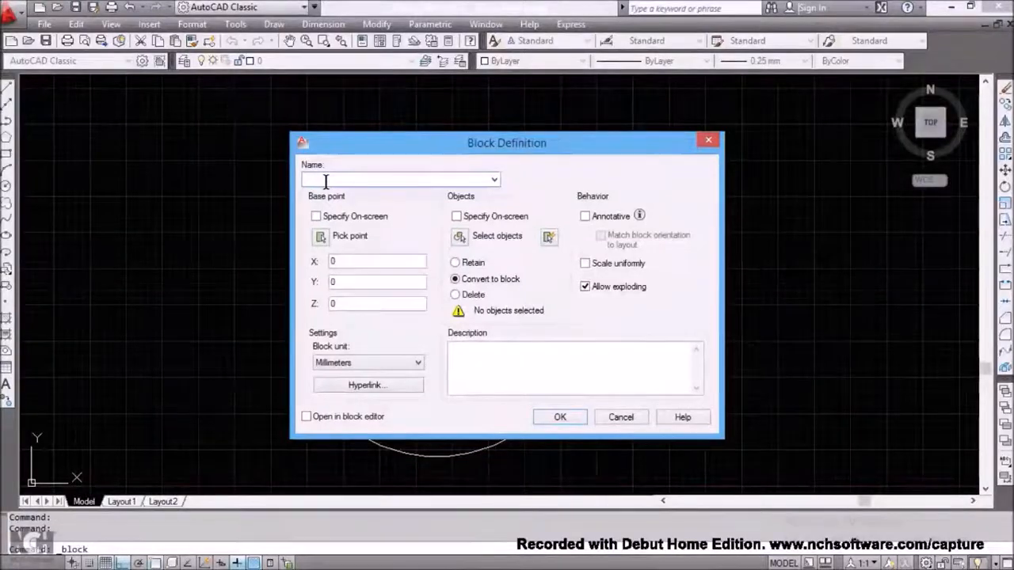
text(PP)
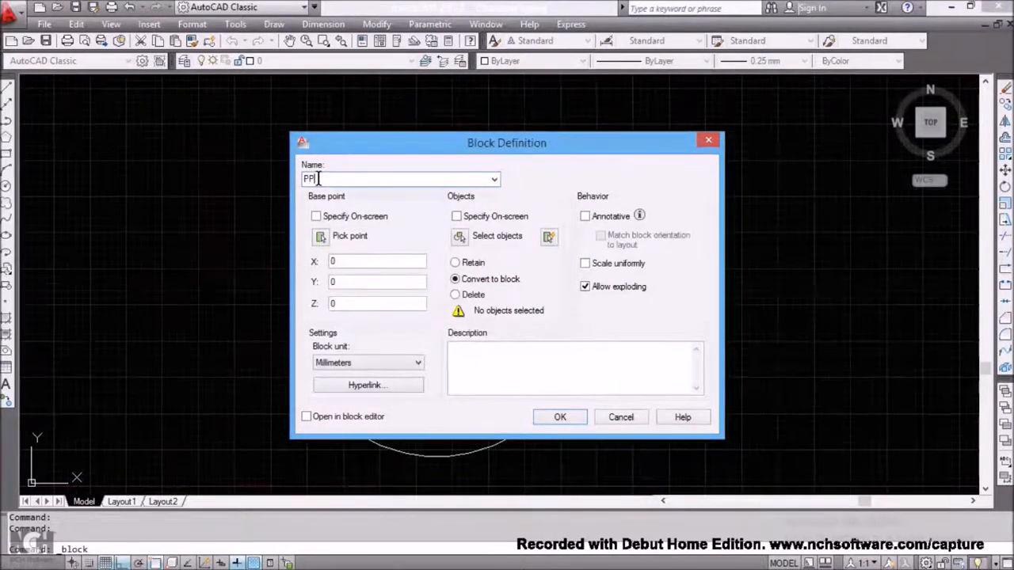
click(321, 237)
click(438, 315)
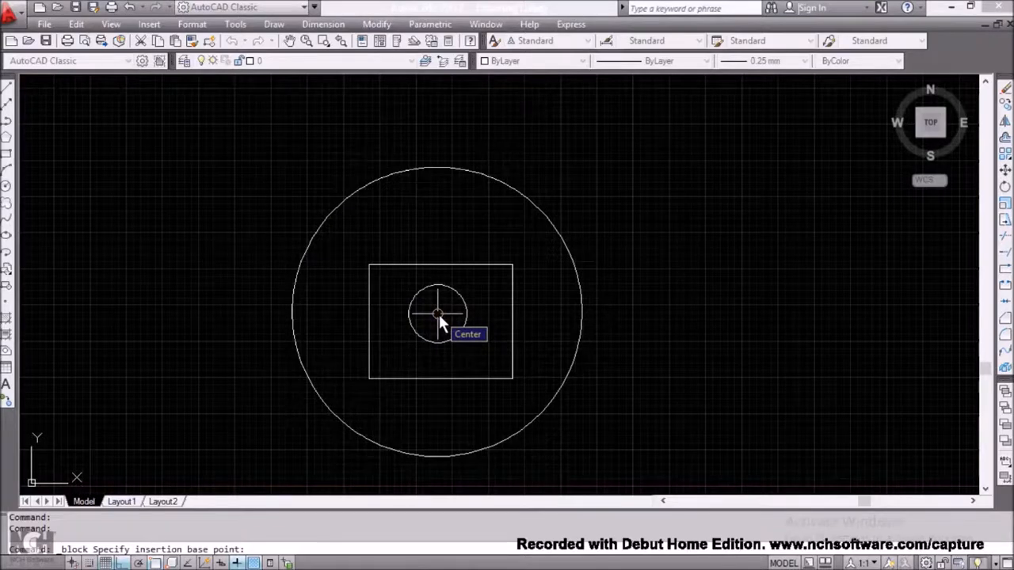
click(438, 315)
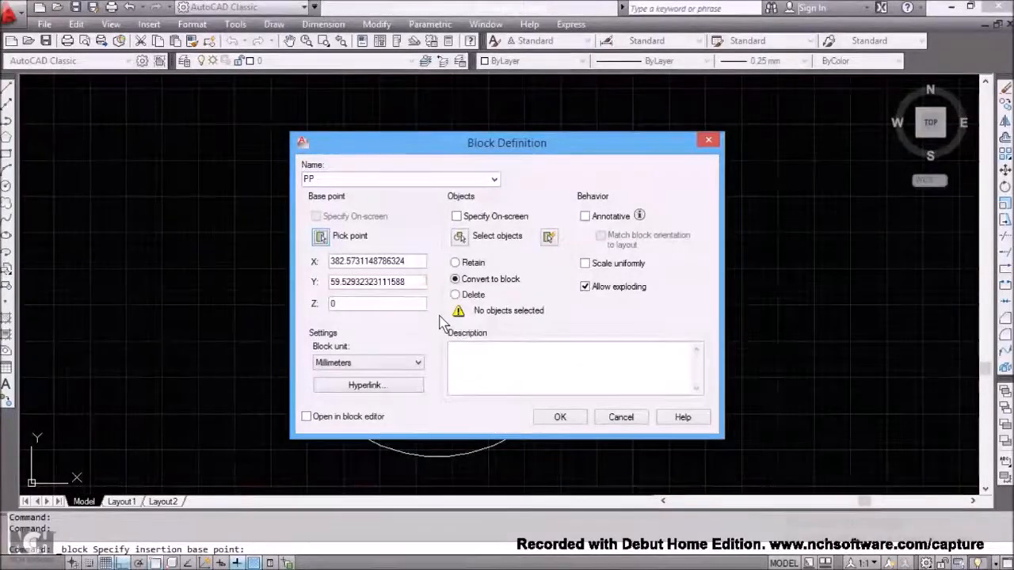
Step: Convert both circles and the rectangle into the PP block, and select it to check that it acts as one object
click(458, 237)
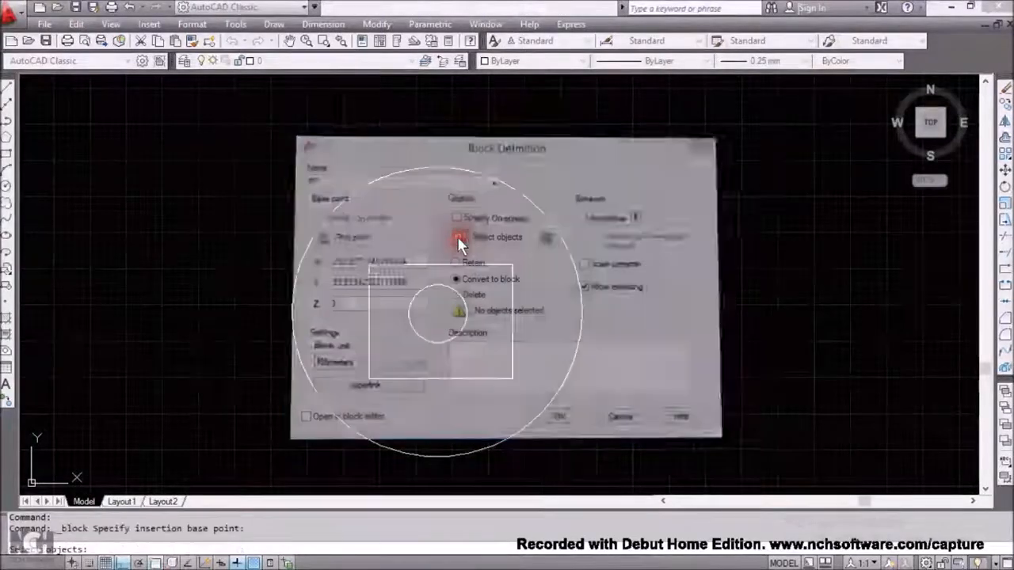
click(671, 469)
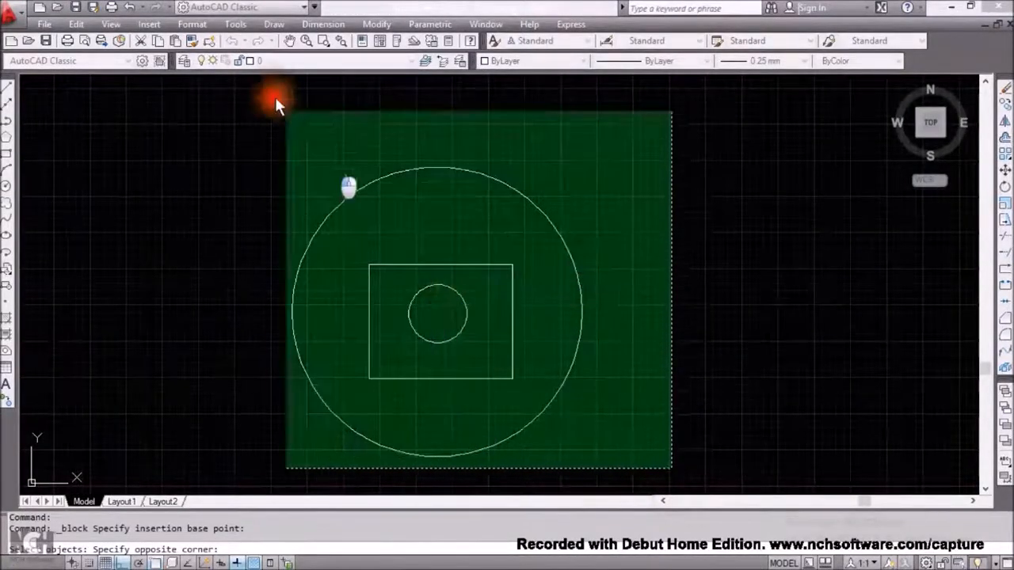
click(200, 131)
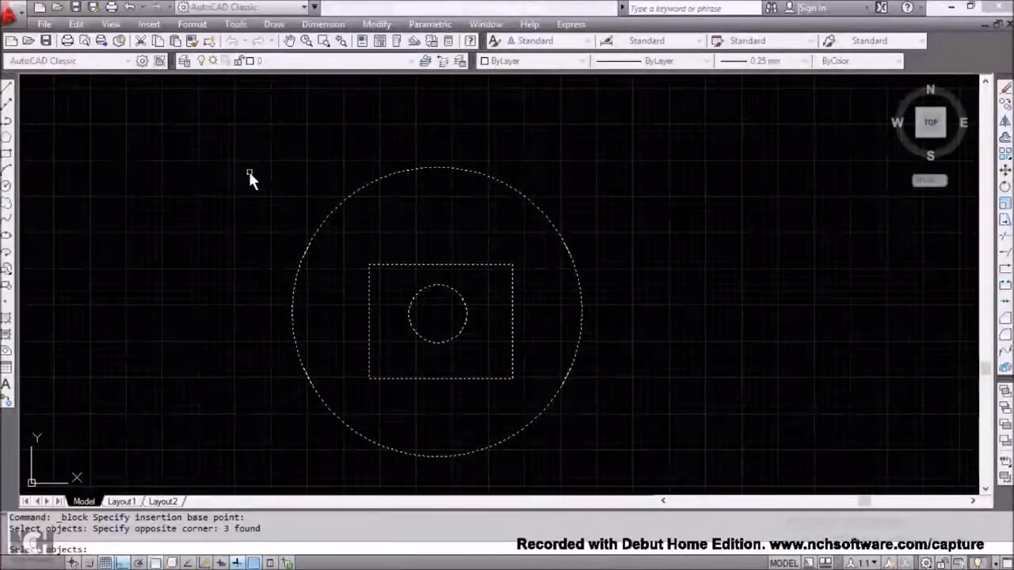
key(Return)
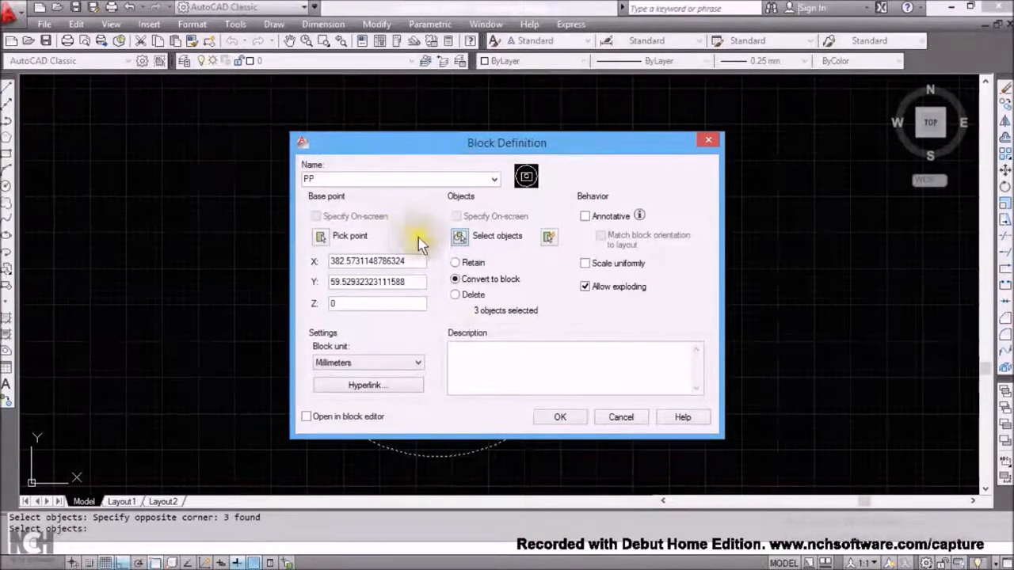
click(560, 417)
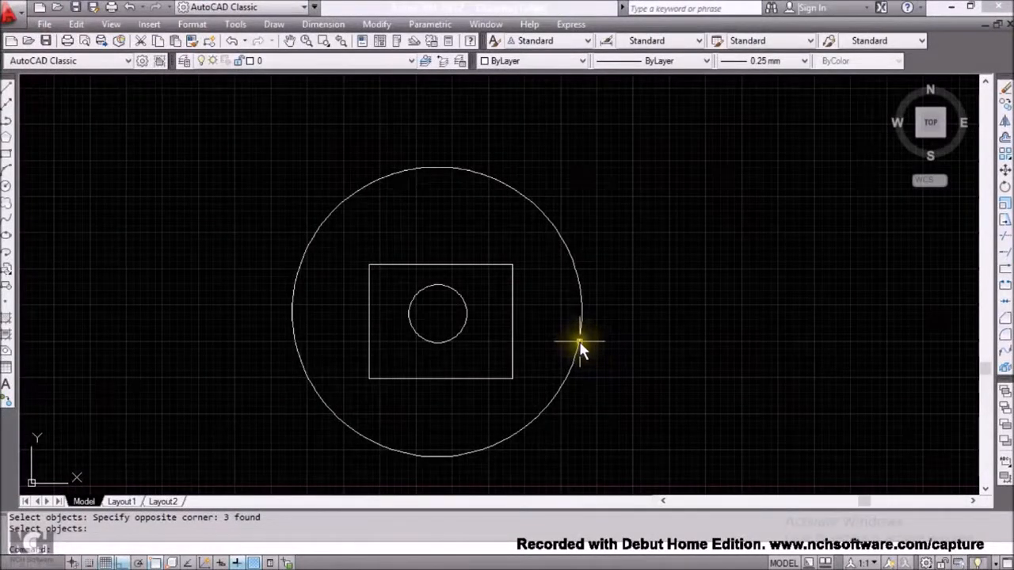
click(579, 341)
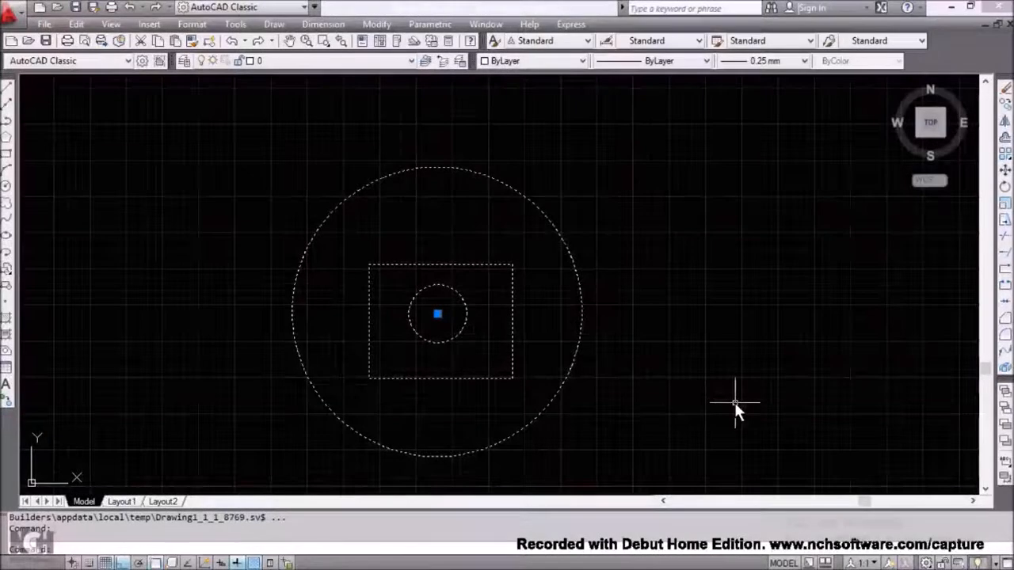
key(Escape)
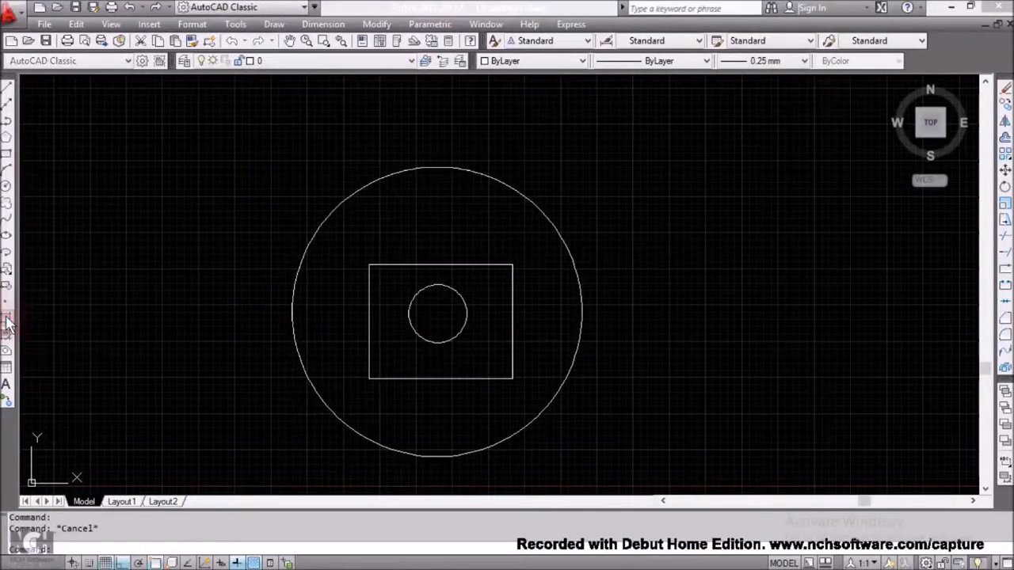
Step: Start a hatch using the predefined AR-HBONE pattern
click(8, 323)
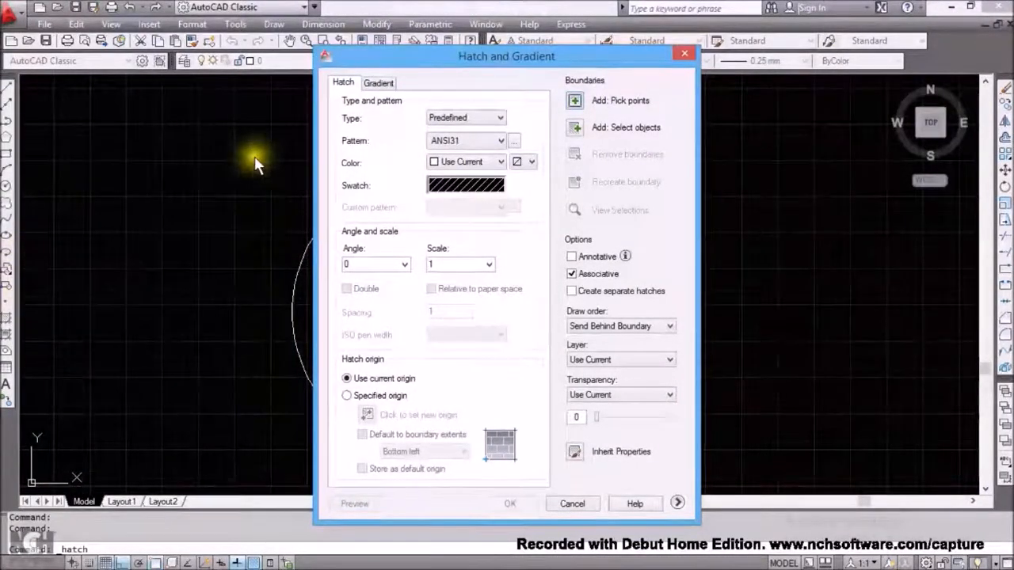
click(464, 186)
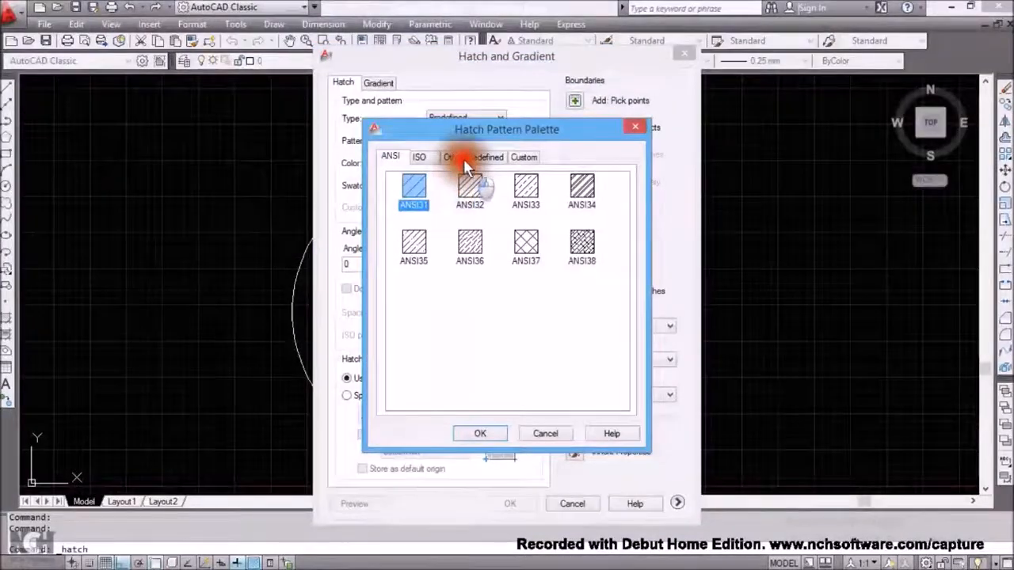
click(463, 157)
click(484, 321)
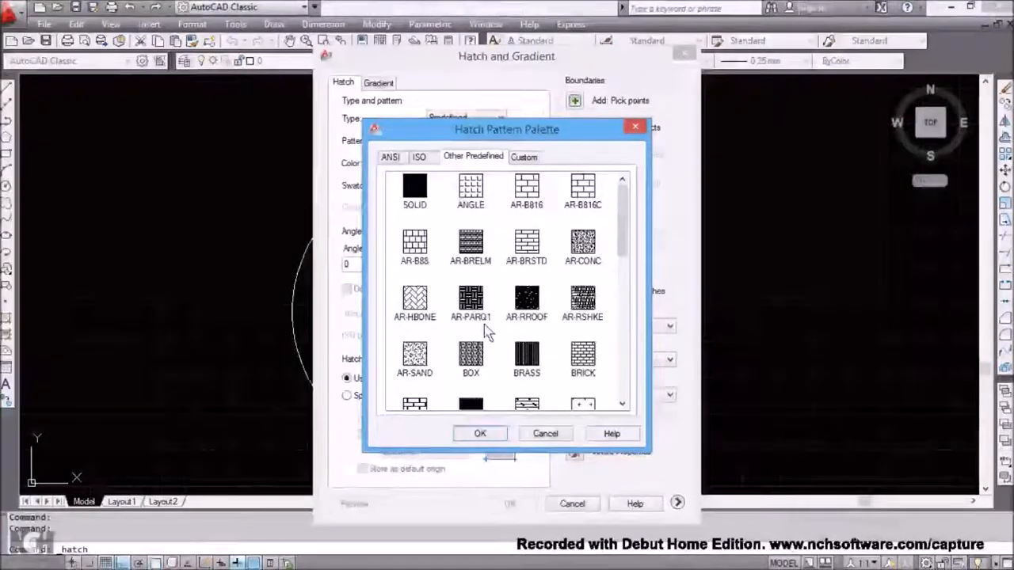
click(414, 298)
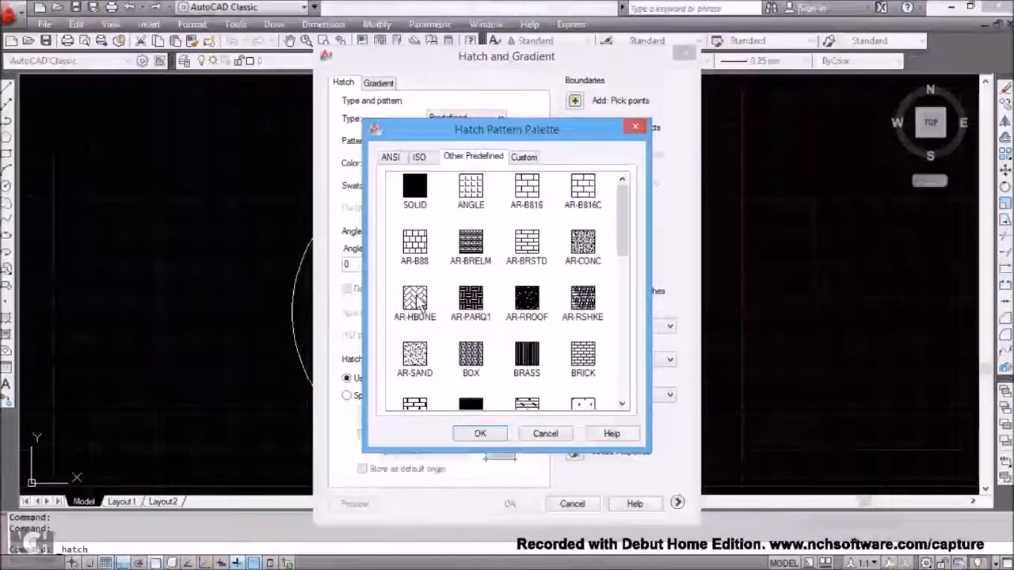
click(417, 299)
click(417, 300)
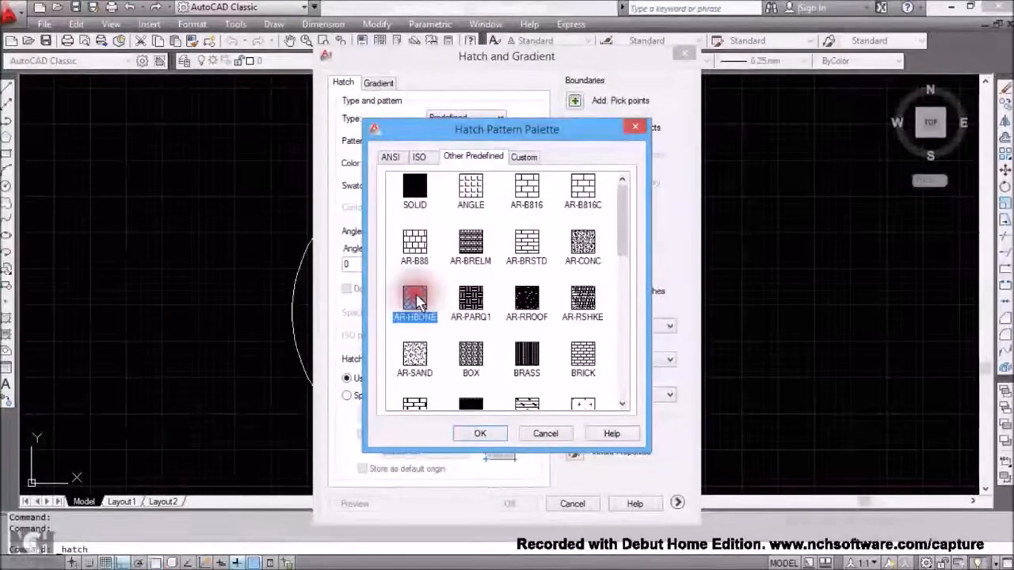
click(496, 438)
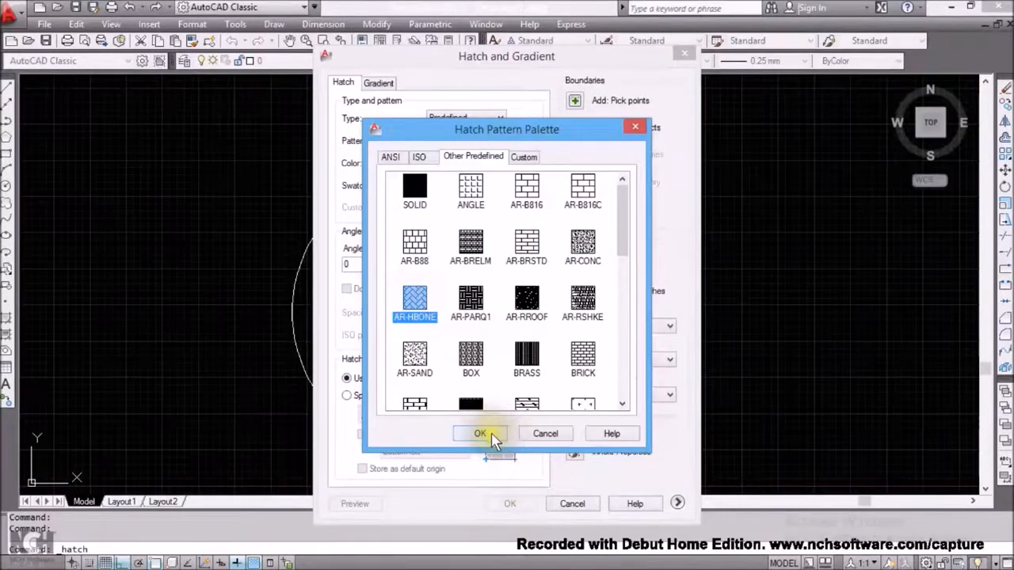
click(493, 435)
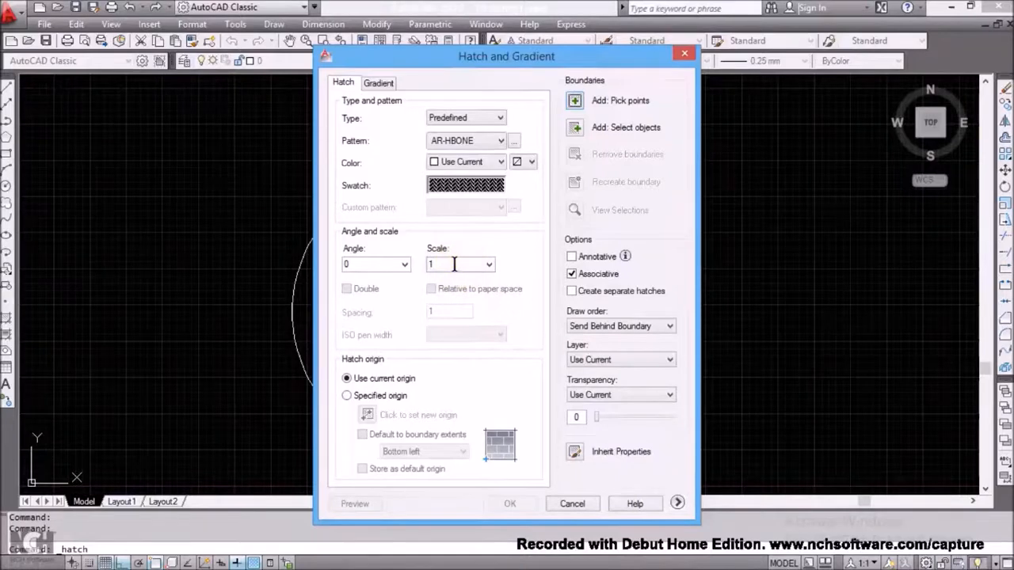
Step: Apply the AR-HBONE hatch to the area between the large circle and the rectangle
click(575, 101)
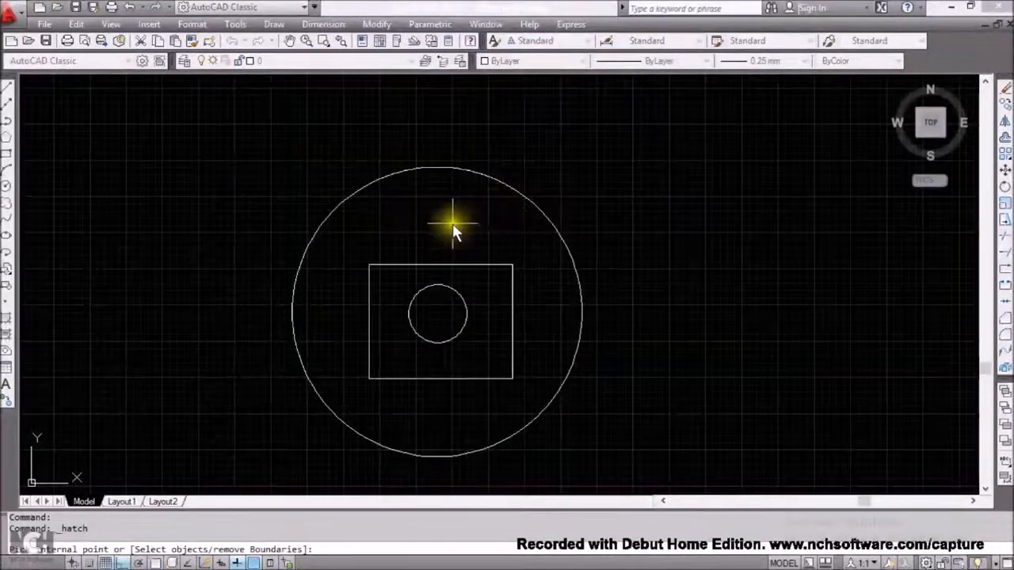
click(451, 224)
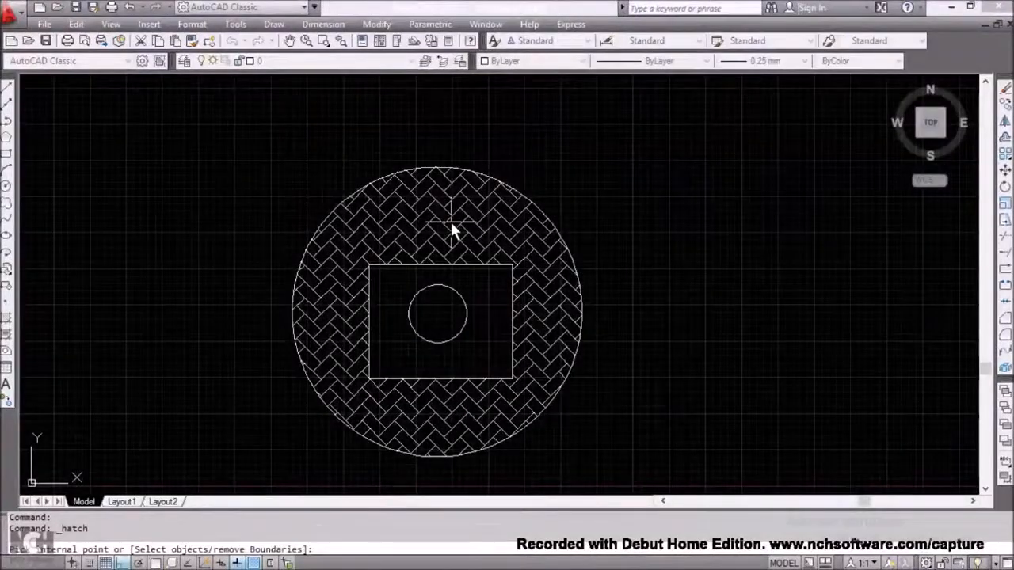
click(449, 222)
right_click(451, 224)
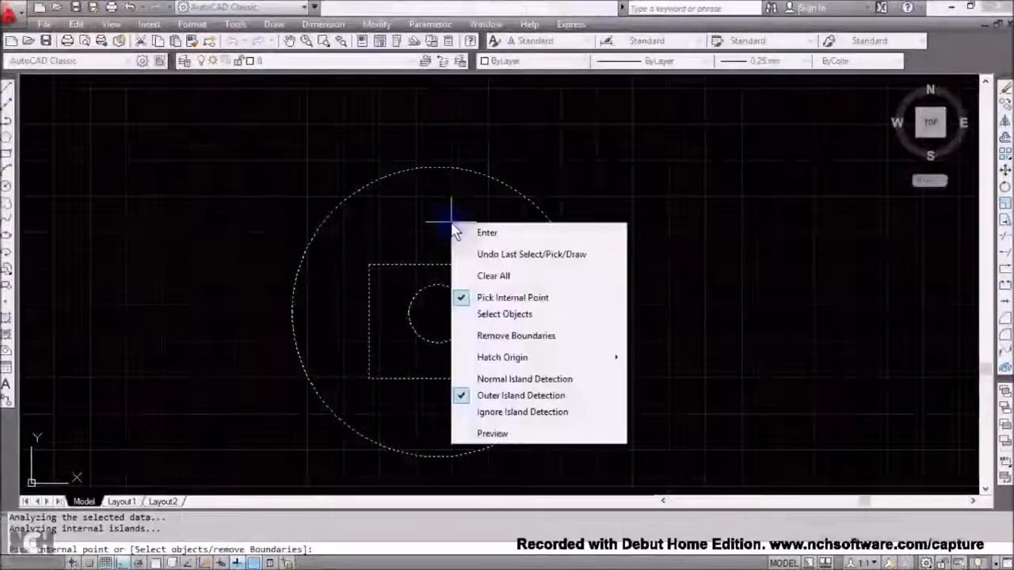
click(479, 232)
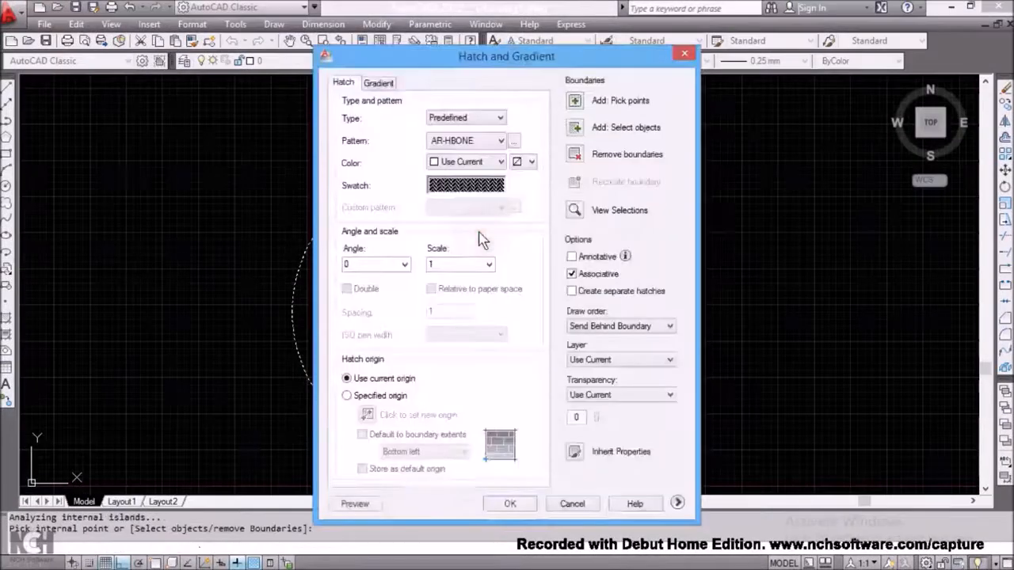
click(510, 503)
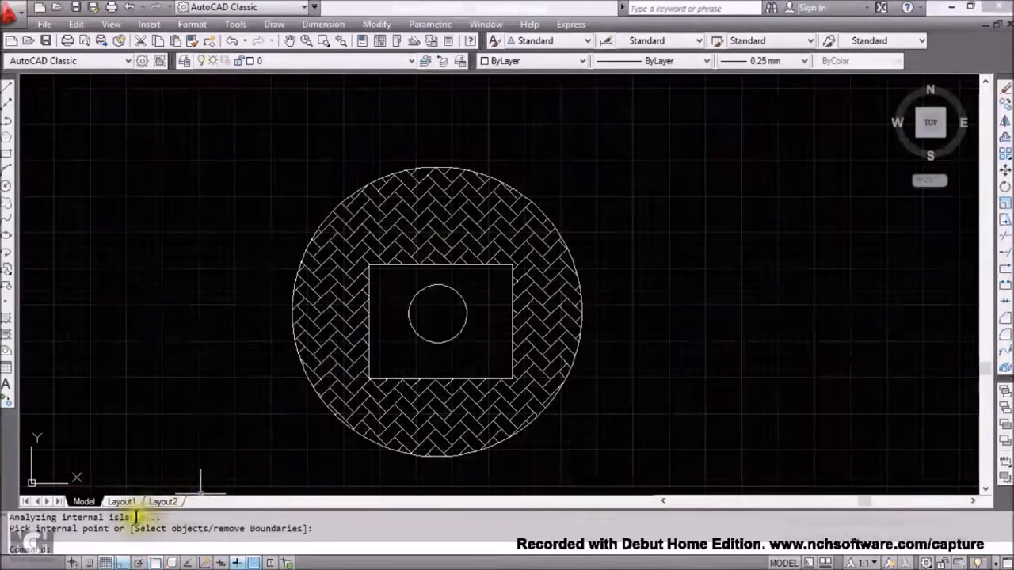
Step: Turn off the grid display, and select the herringbone hatch to check it as an object
click(106, 563)
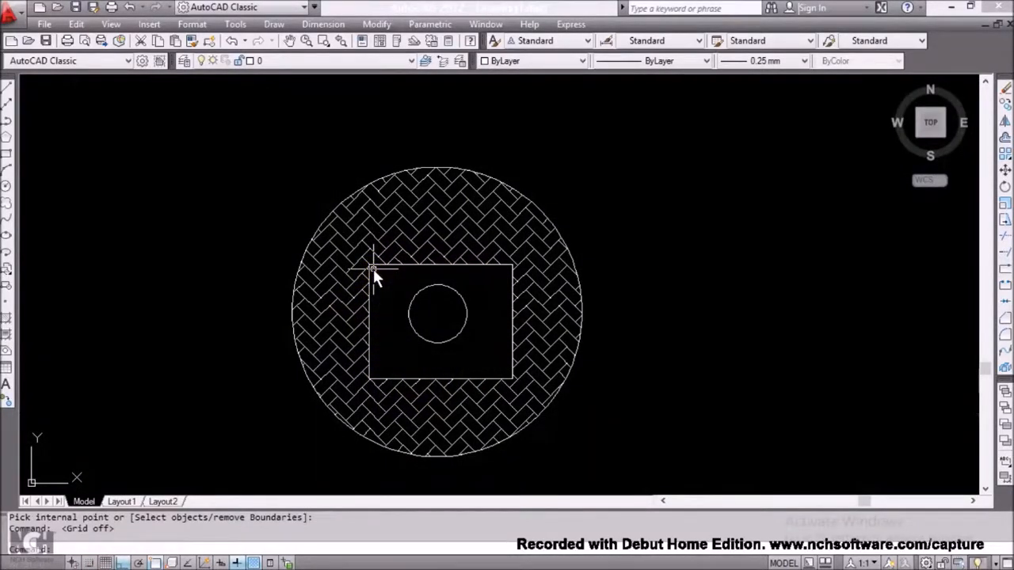
double_click(417, 249)
click(439, 228)
right_click(443, 223)
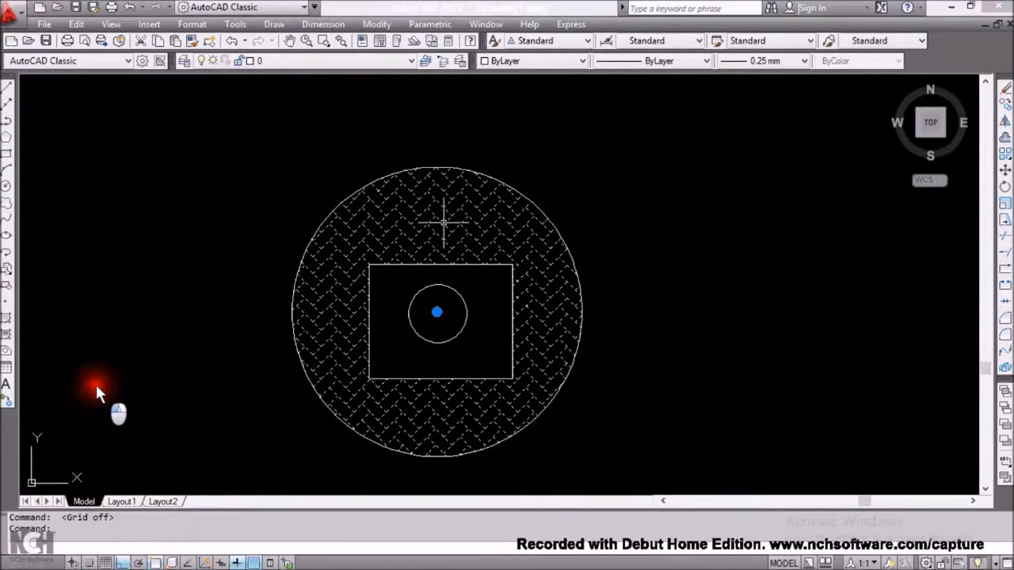
key(Escape)
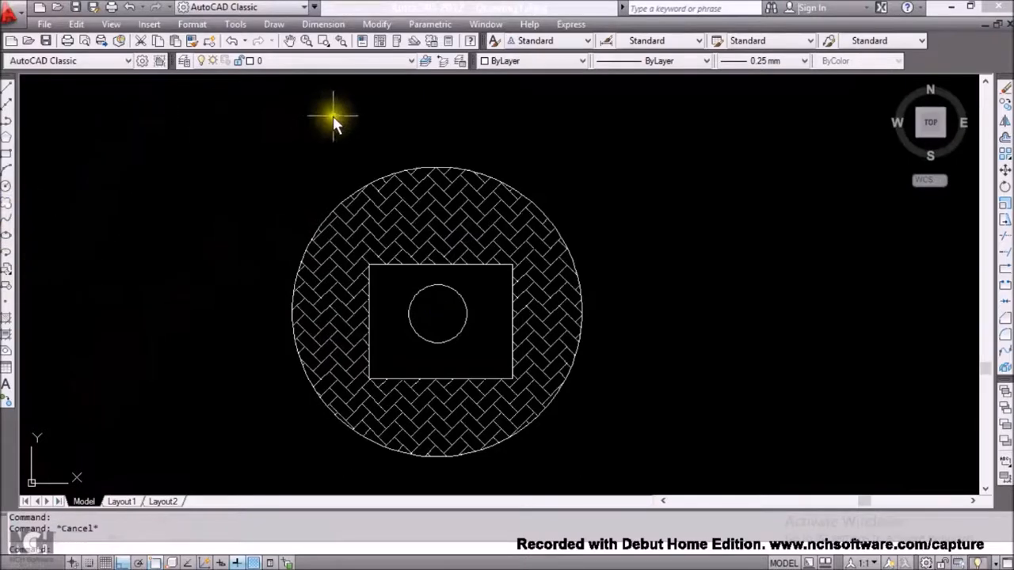
Step: Reduce the pattern scale of the herringbone hatch in its object properties to make the pattern denser
click(379, 24)
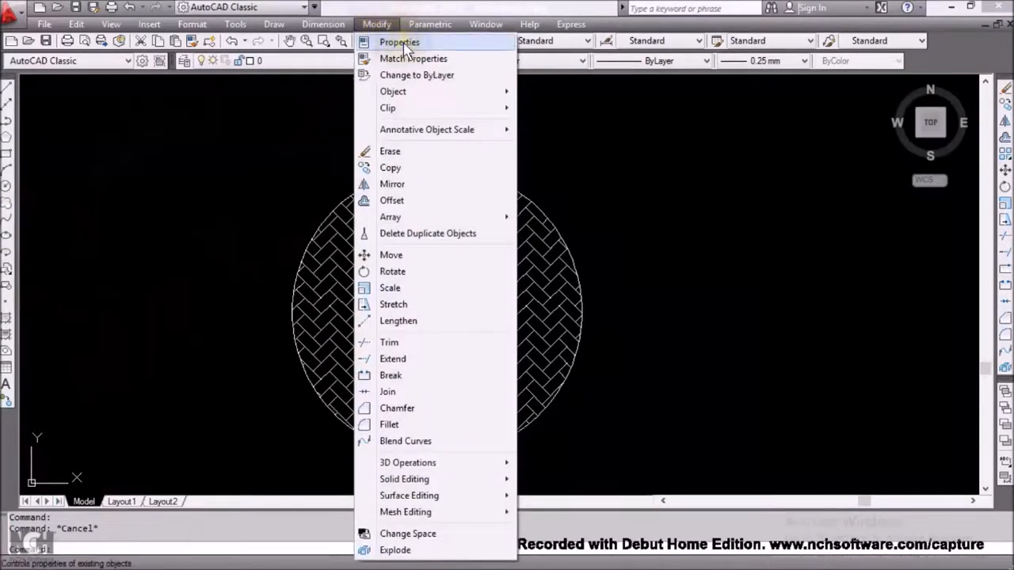
click(400, 43)
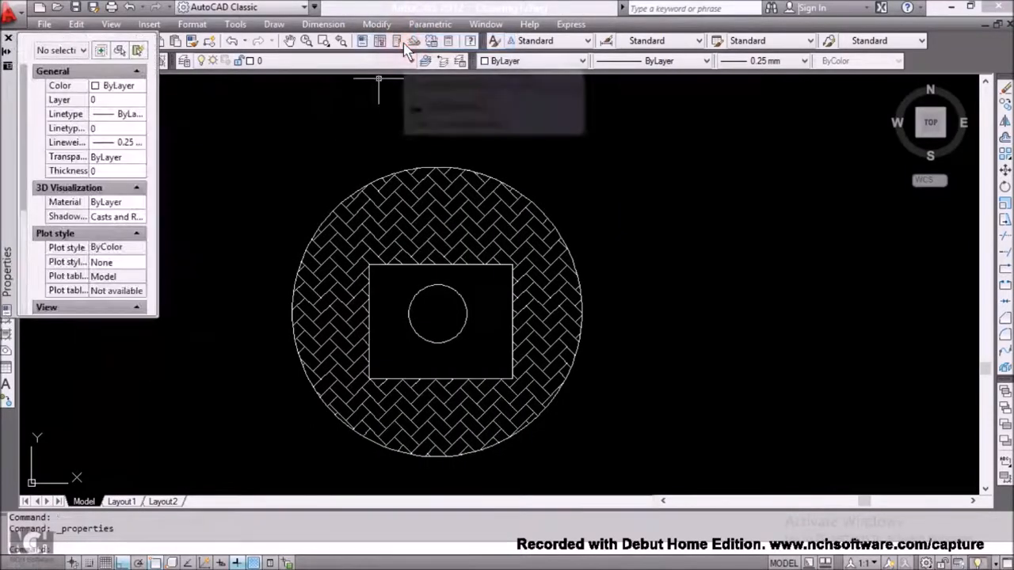
click(426, 208)
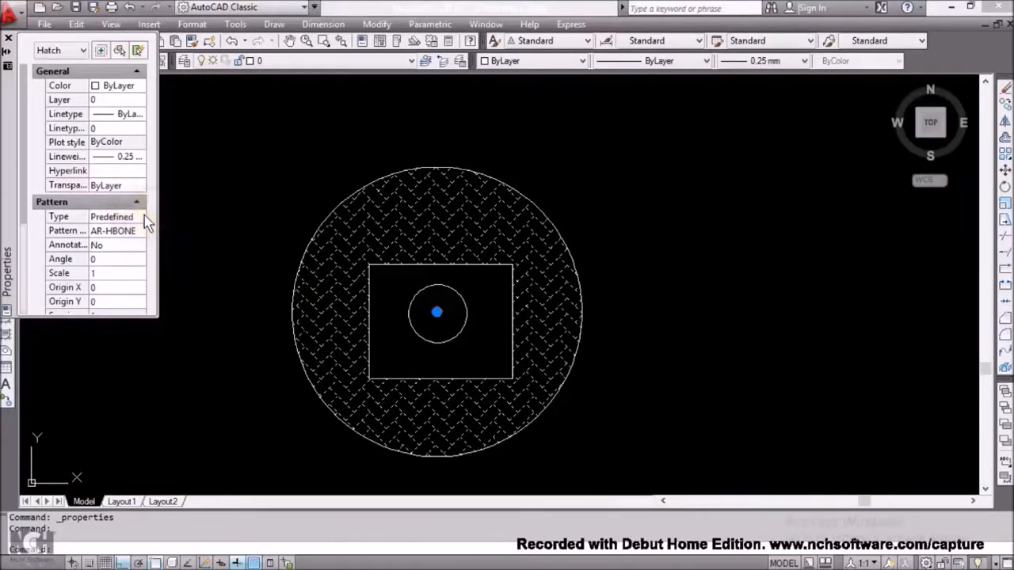
click(106, 276)
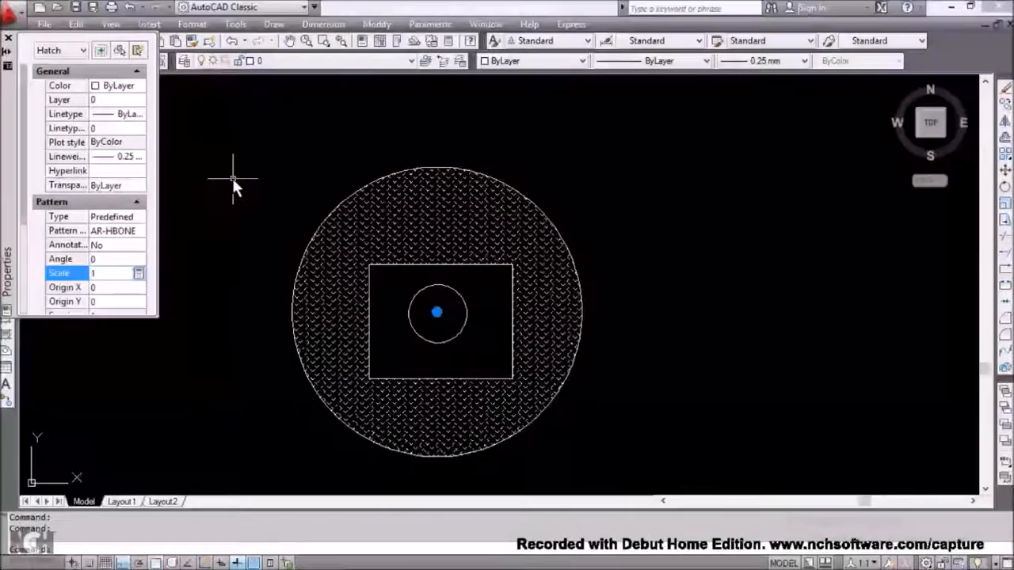
key(Escape)
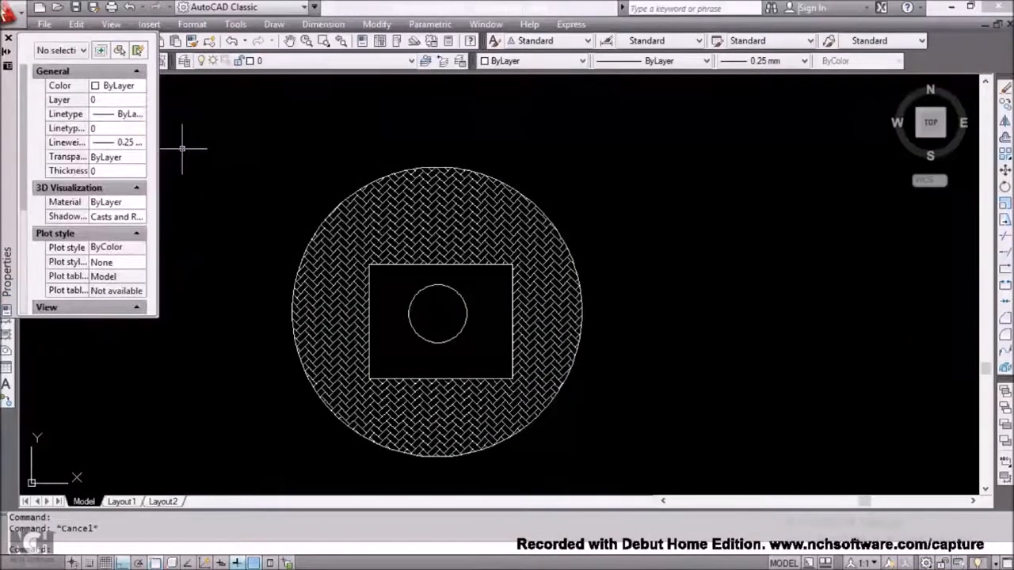
click(8, 38)
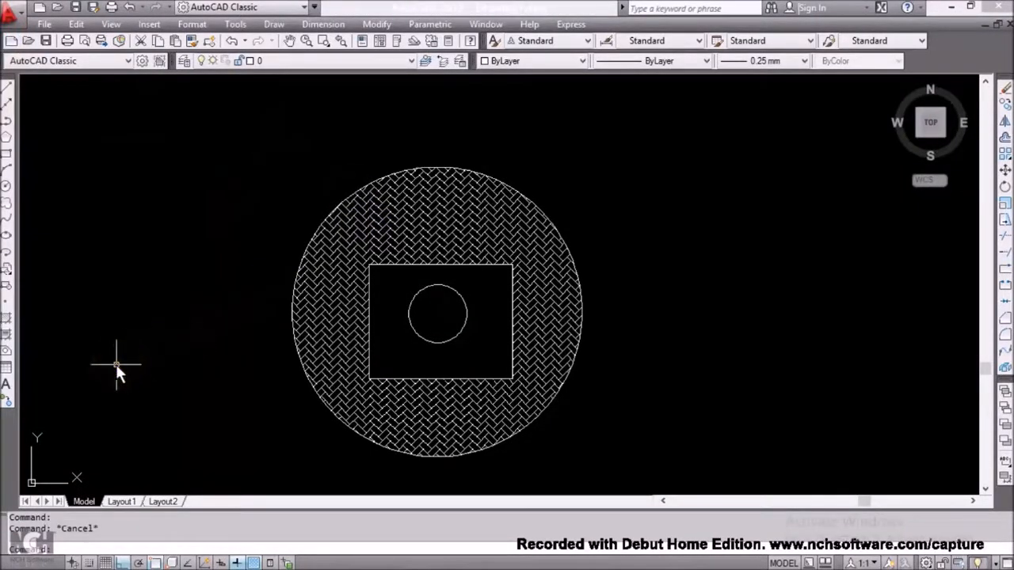
Step: Start another hatch using the predefined BRSTONE pattern
click(7, 325)
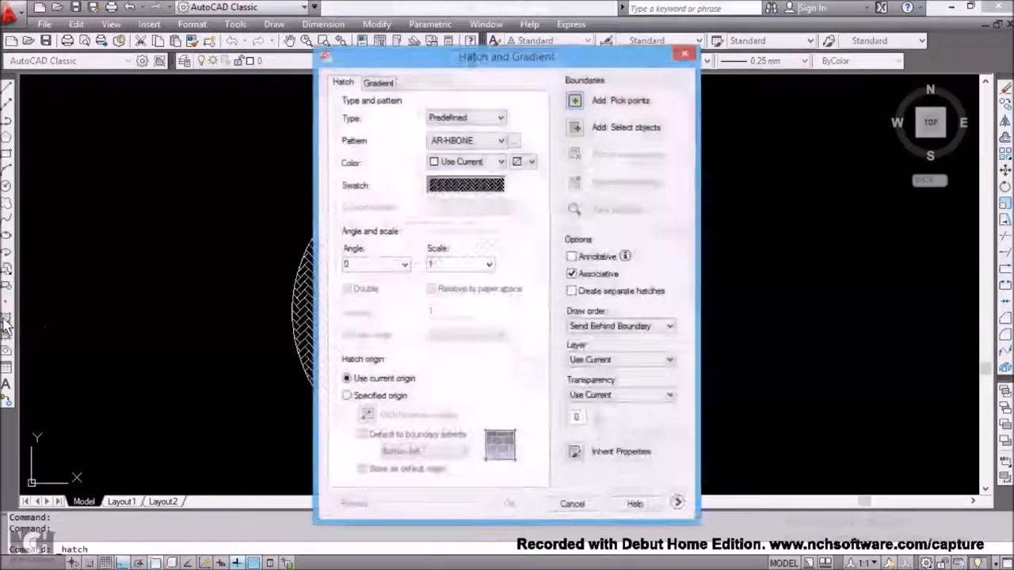
click(466, 190)
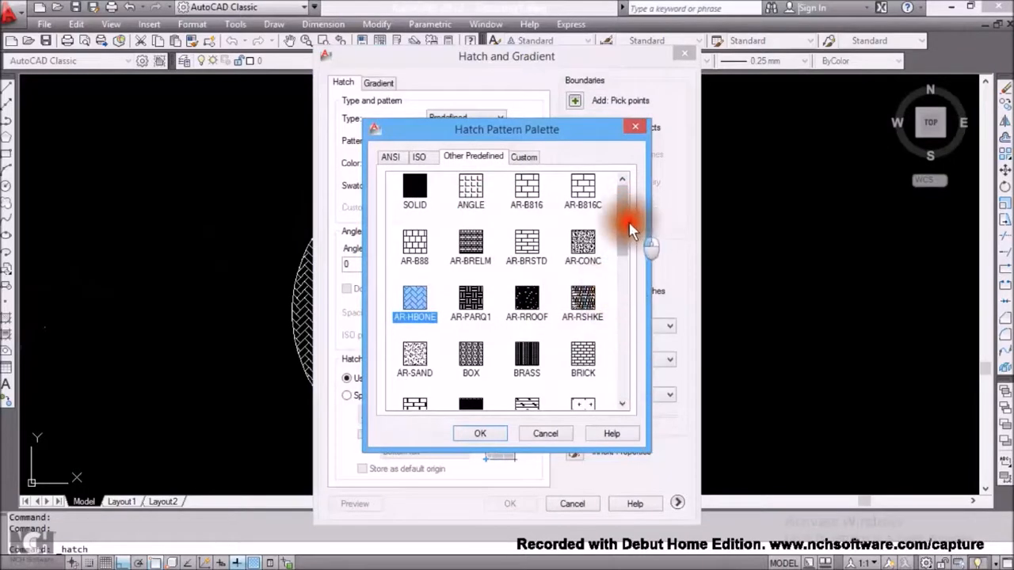
mouse_move(625, 227)
mouse_down()
mouse_move(623, 261)
mouse_move(624, 228)
mouse_up()
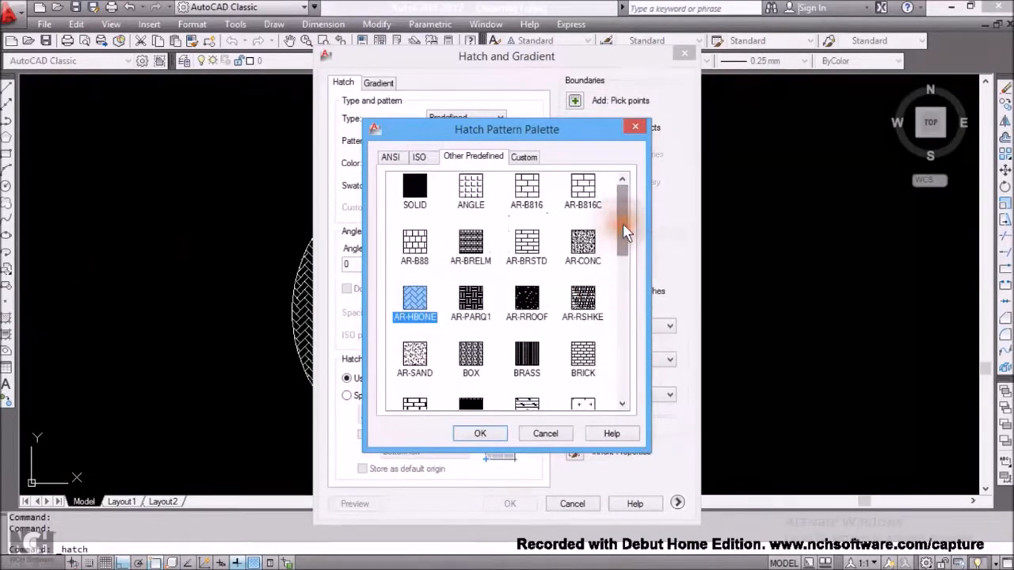
click(415, 406)
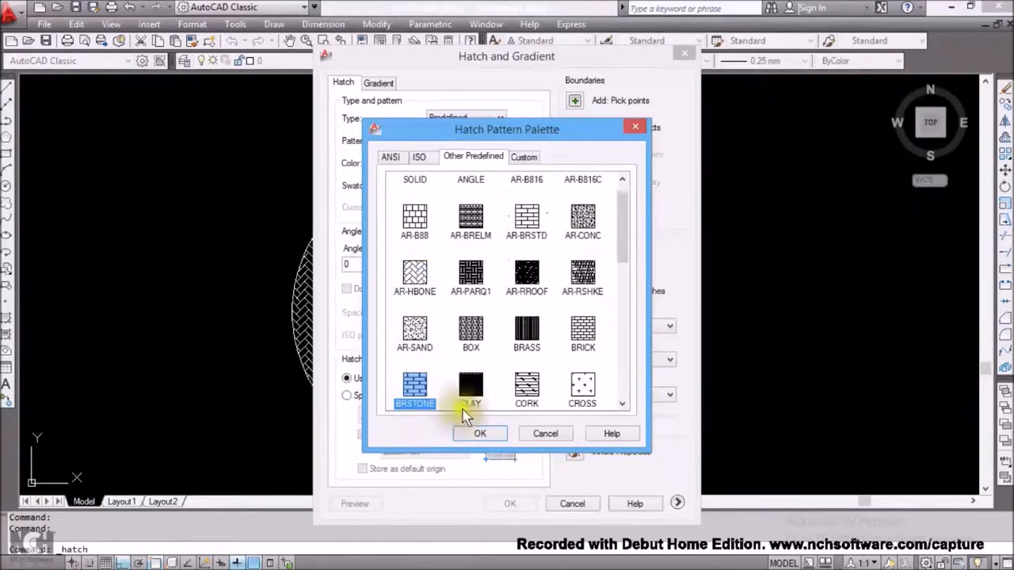
click(480, 433)
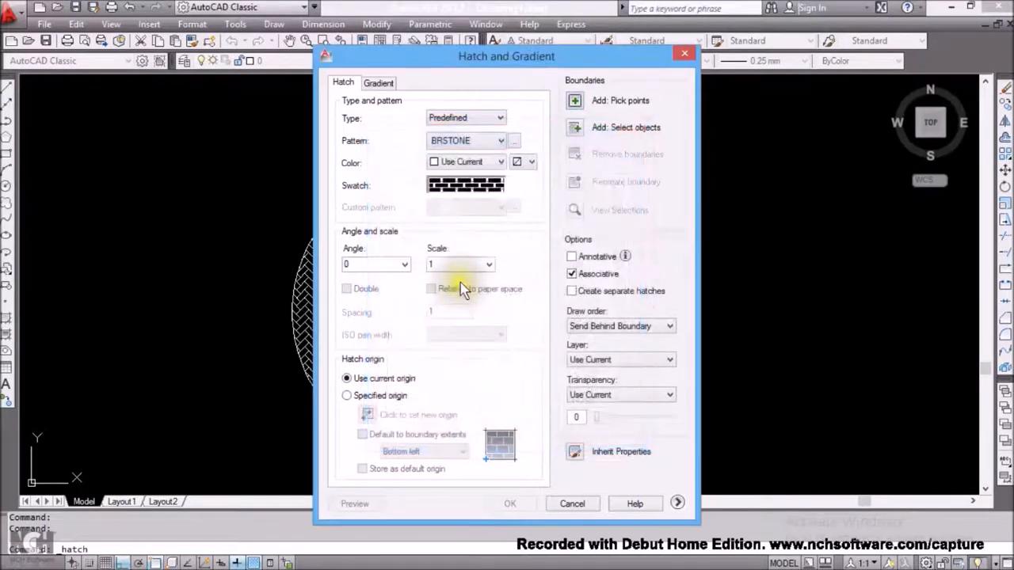
Step: Hatch the area between the rectangle and the small circle with BRSTONE, increasing the scale so the bricks are distinguishable
click(576, 101)
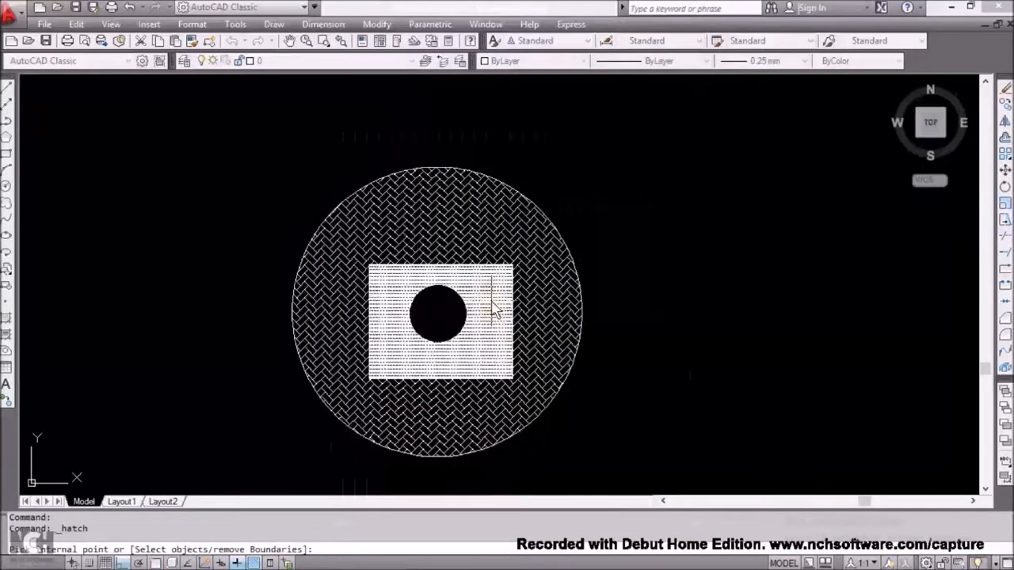
click(496, 298)
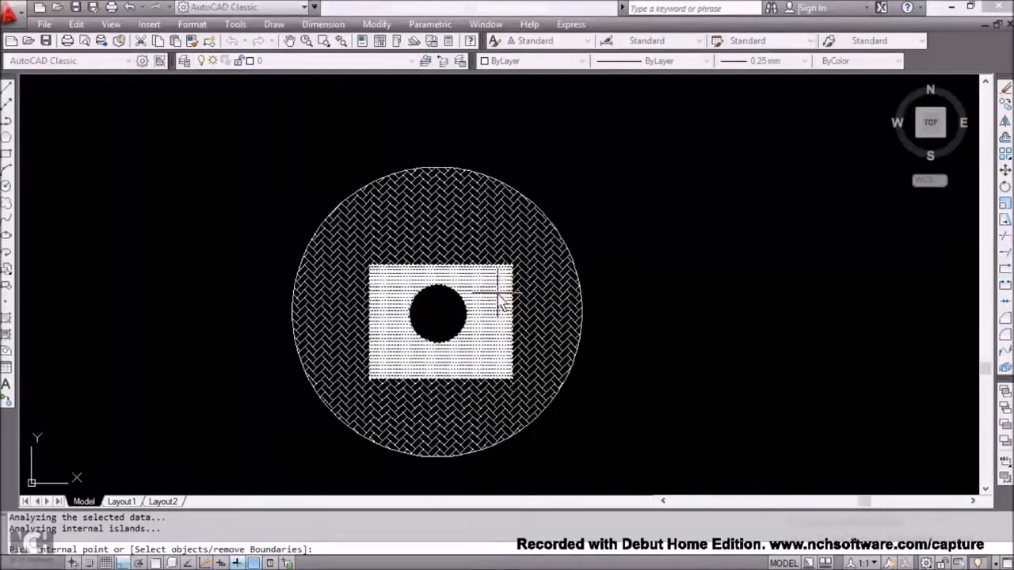
key(Return)
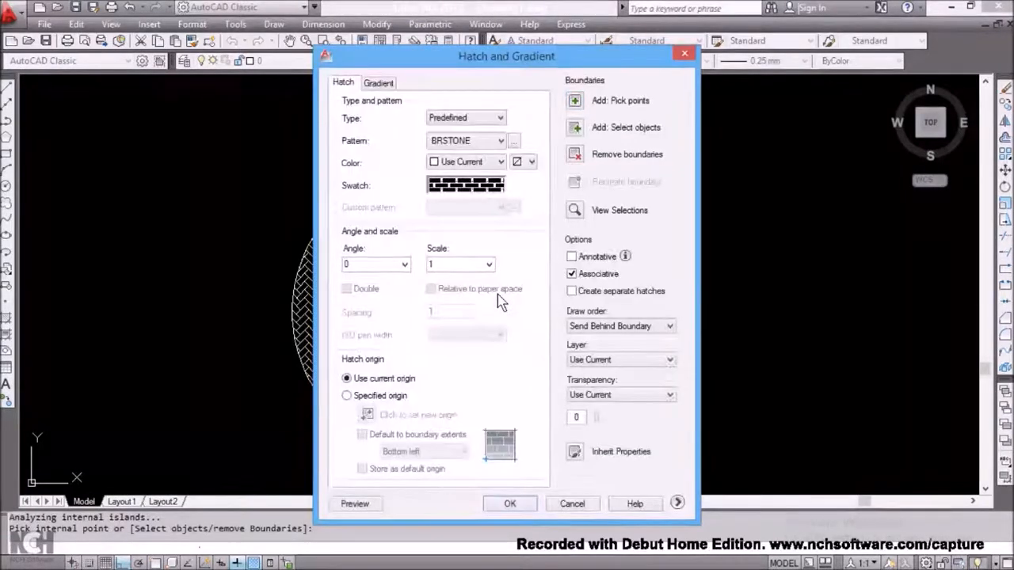
click(453, 264)
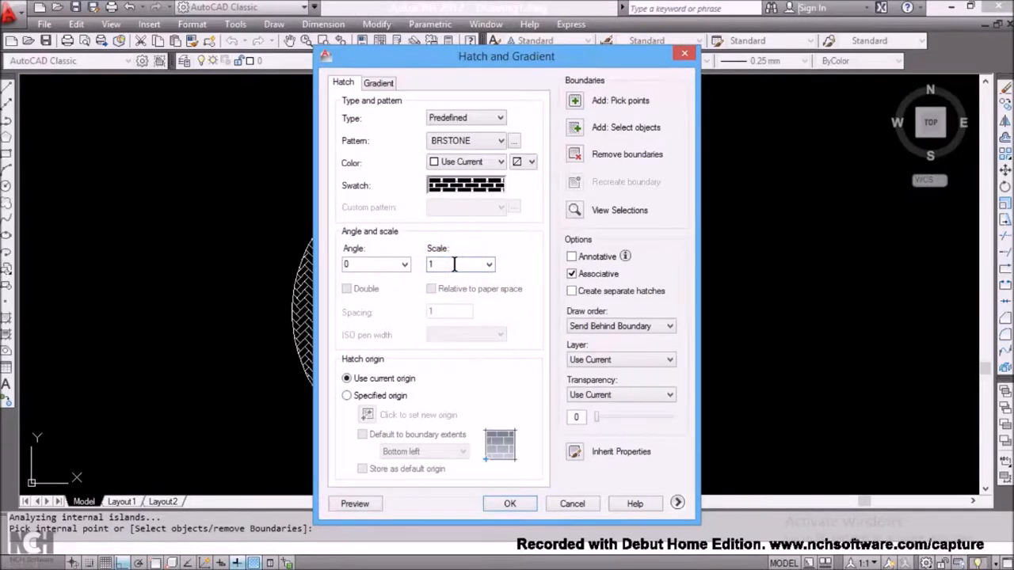
click(511, 504)
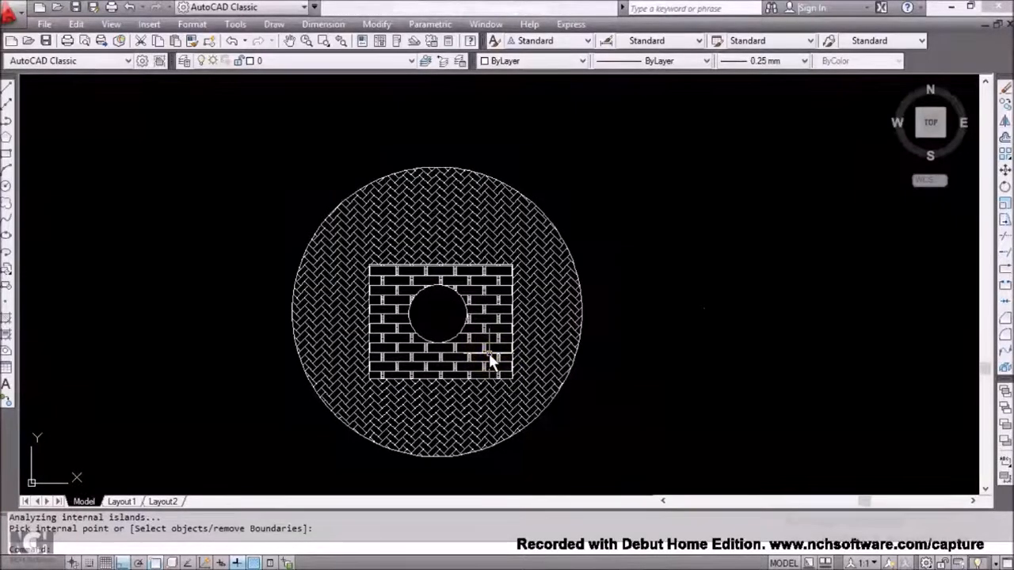
Step: Start a gradient fill using one color, and move its tint slightly towards shade
scroll(488, 352, up, 2)
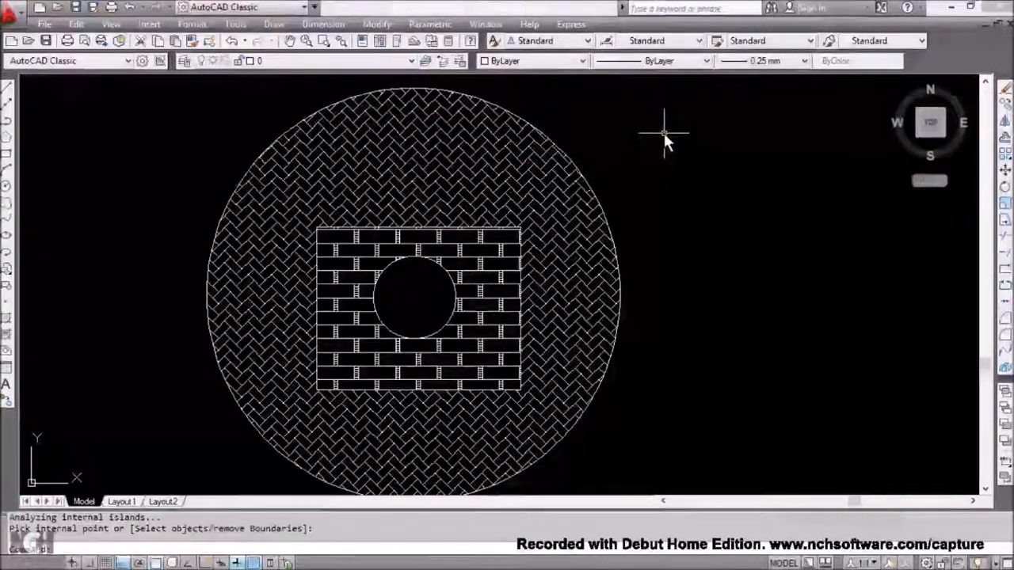
click(364, 336)
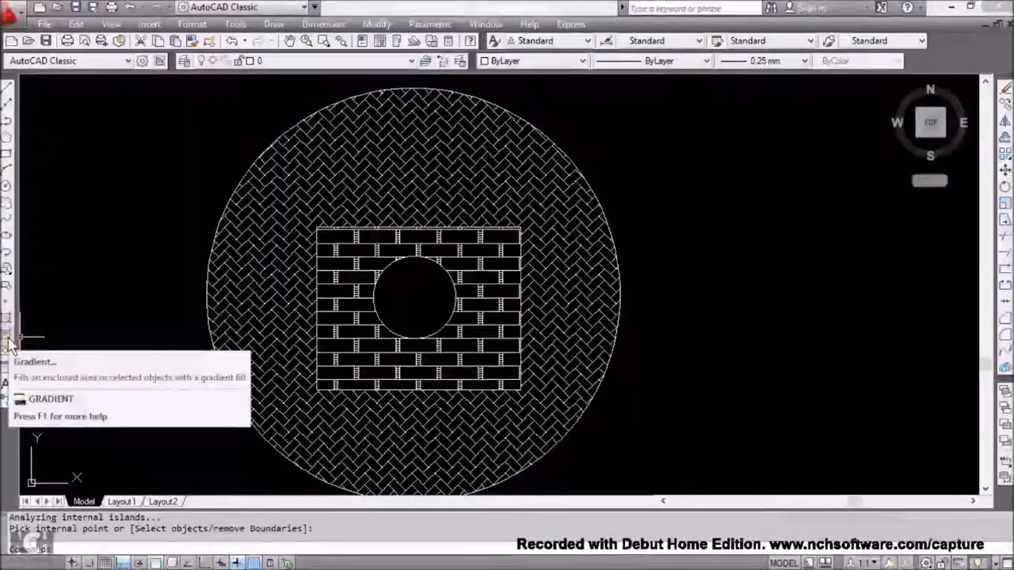
click(8, 341)
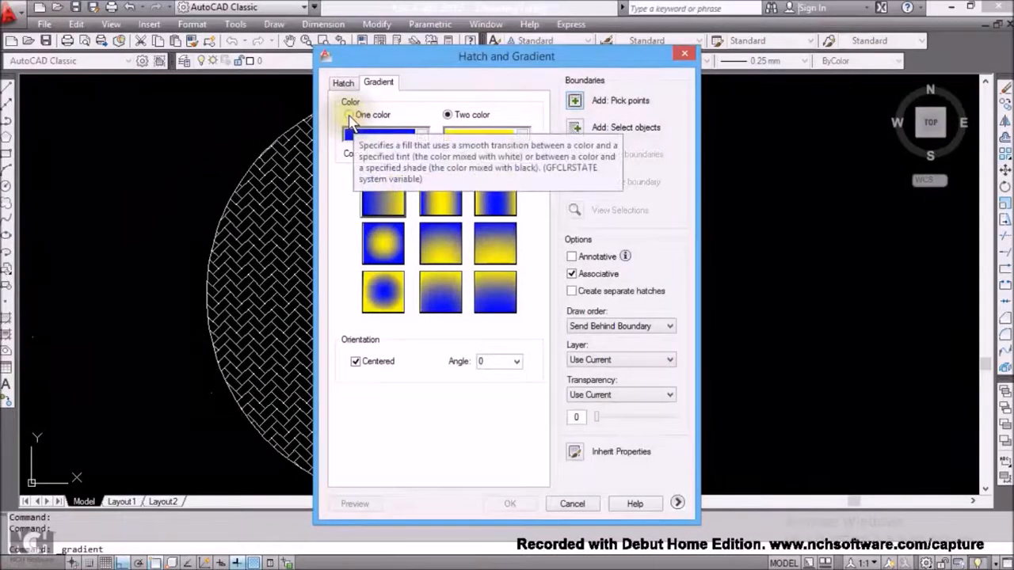
click(349, 115)
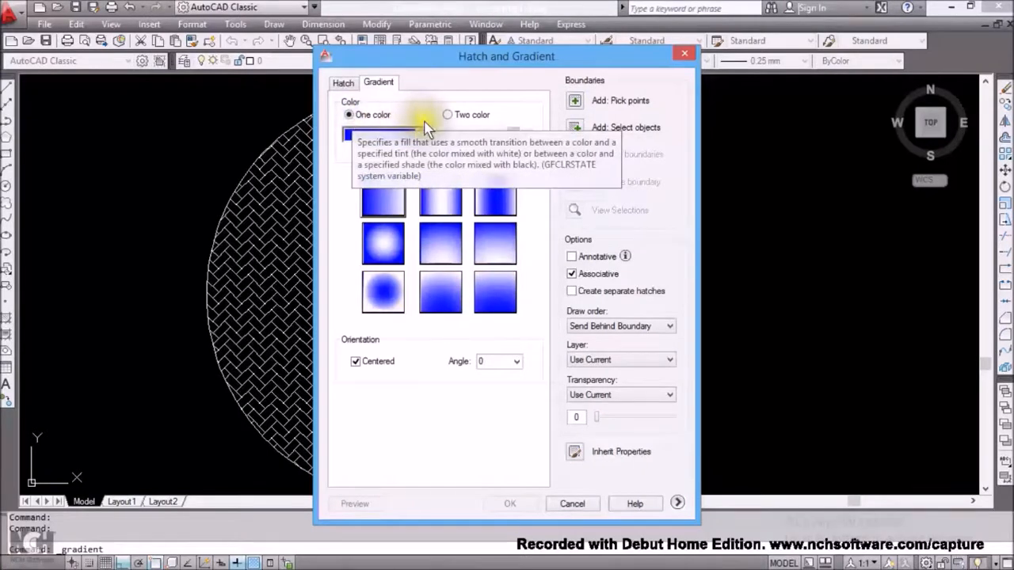
click(453, 117)
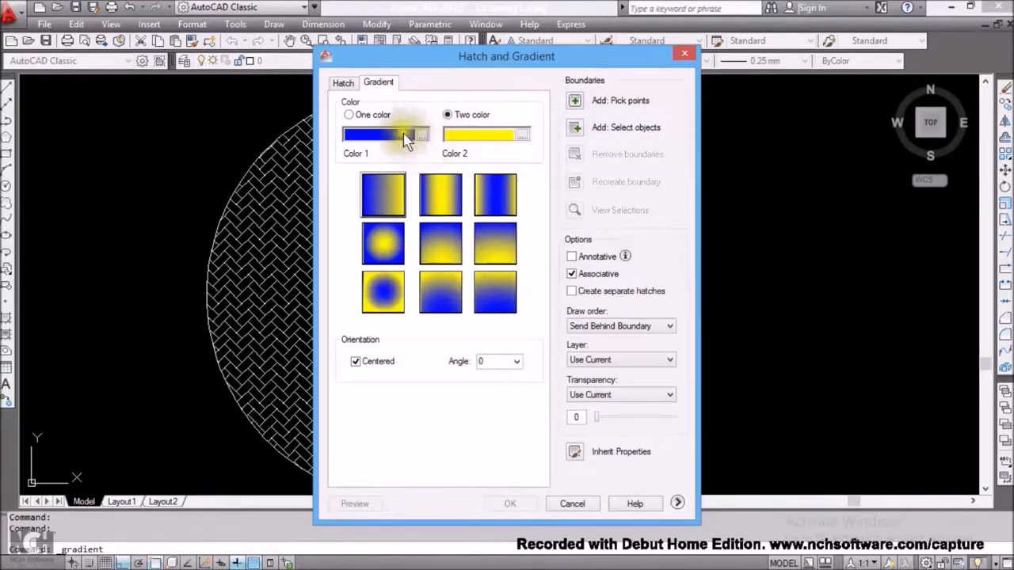
click(350, 115)
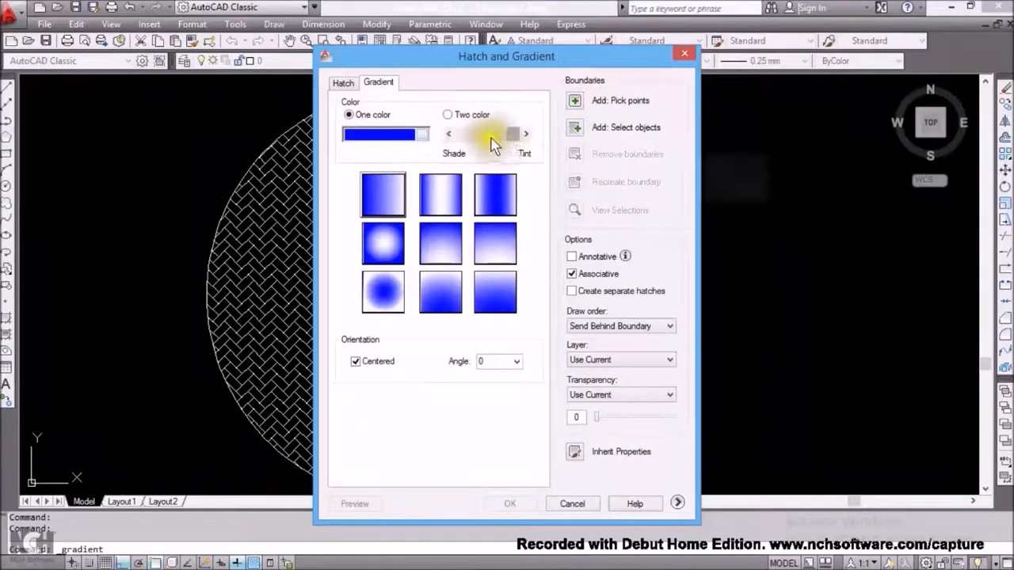
click(462, 137)
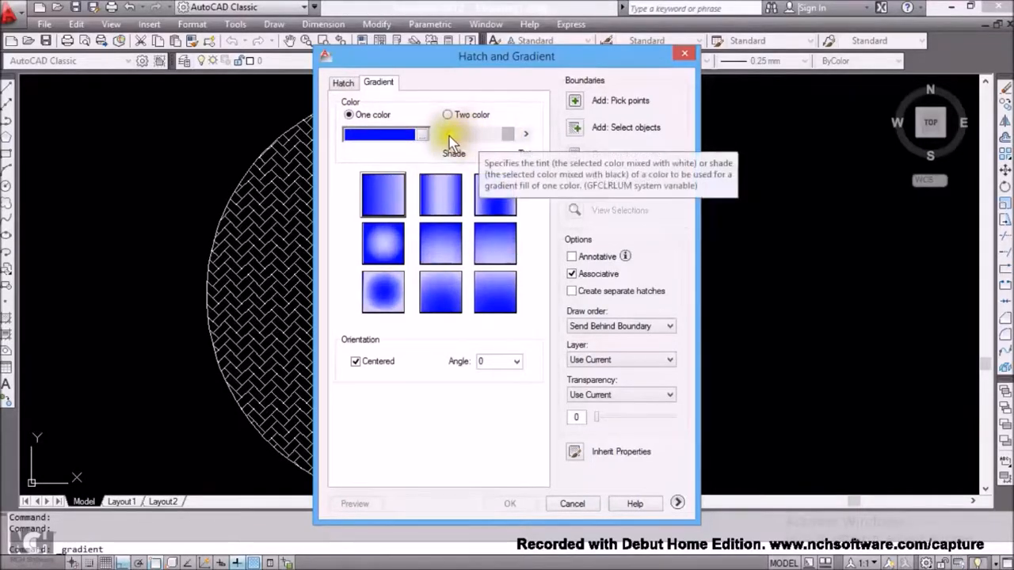
click(449, 136)
click(449, 136)
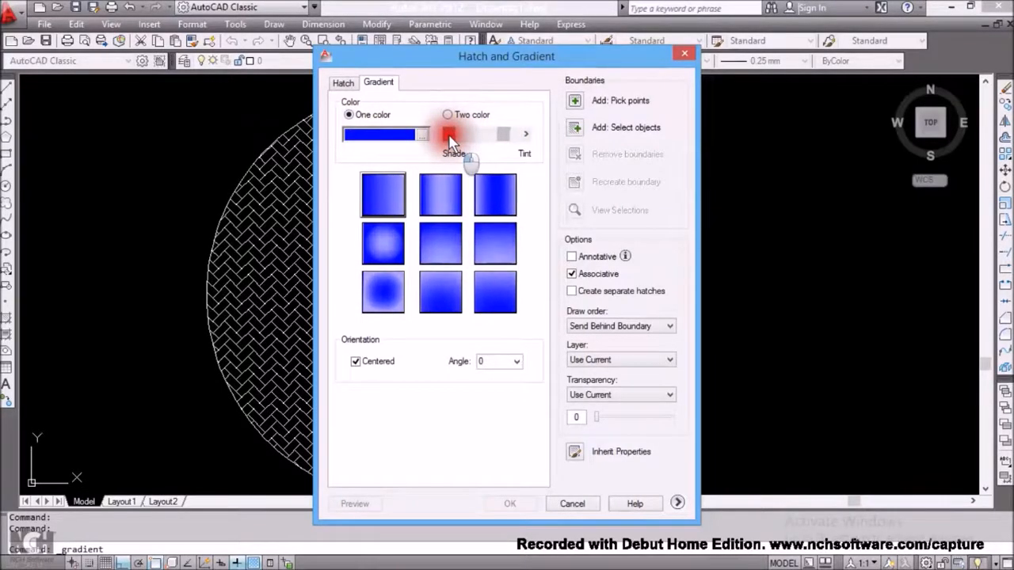
Step: Set the gradient color to green and choose the radial pattern with the lighter center
click(423, 134)
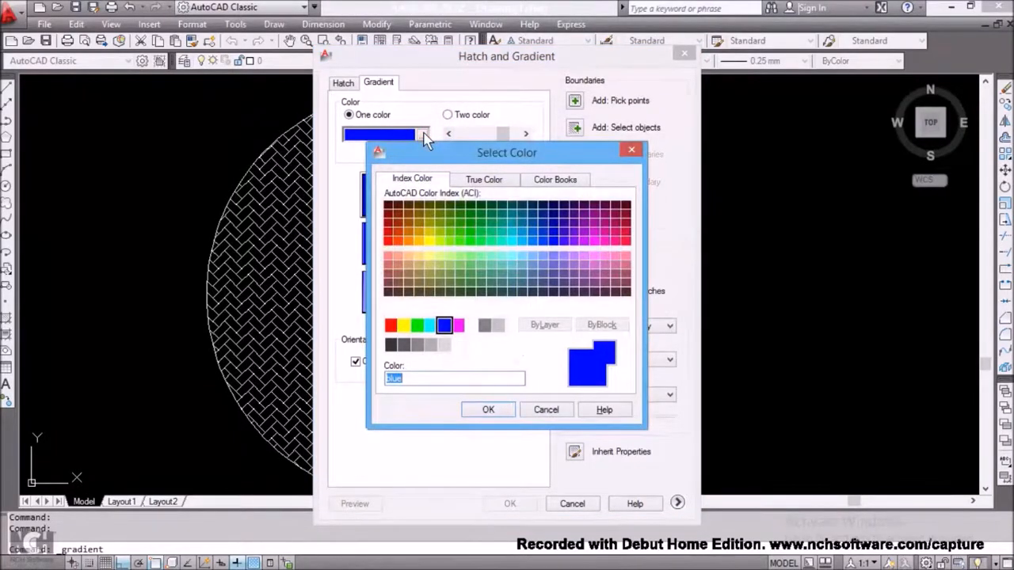
click(417, 330)
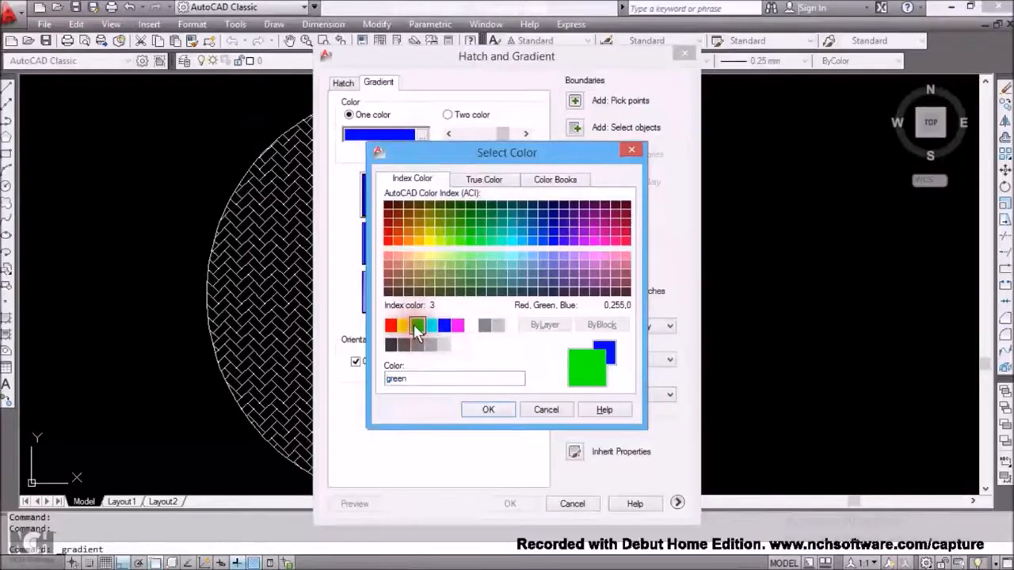
click(503, 411)
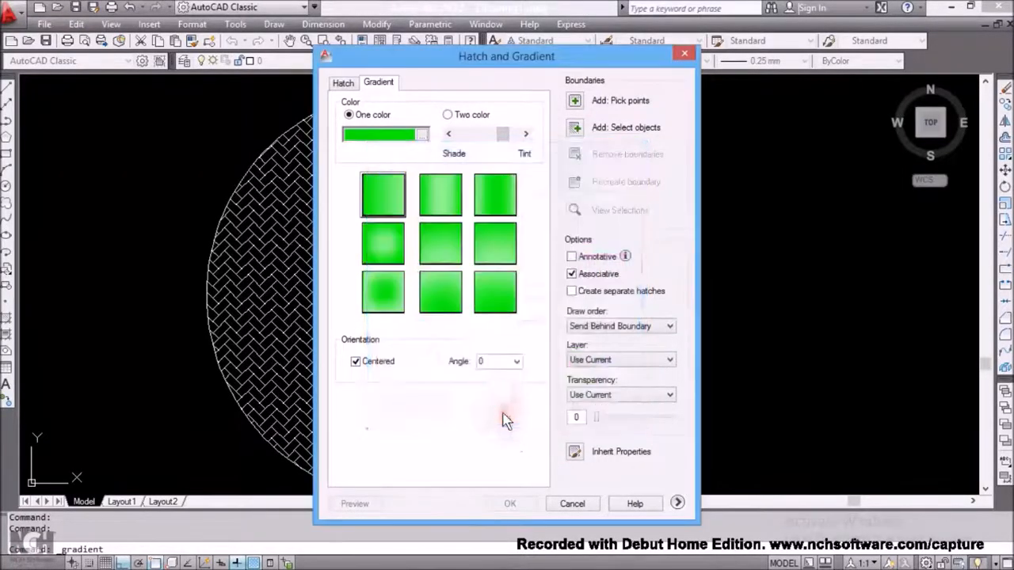
click(452, 209)
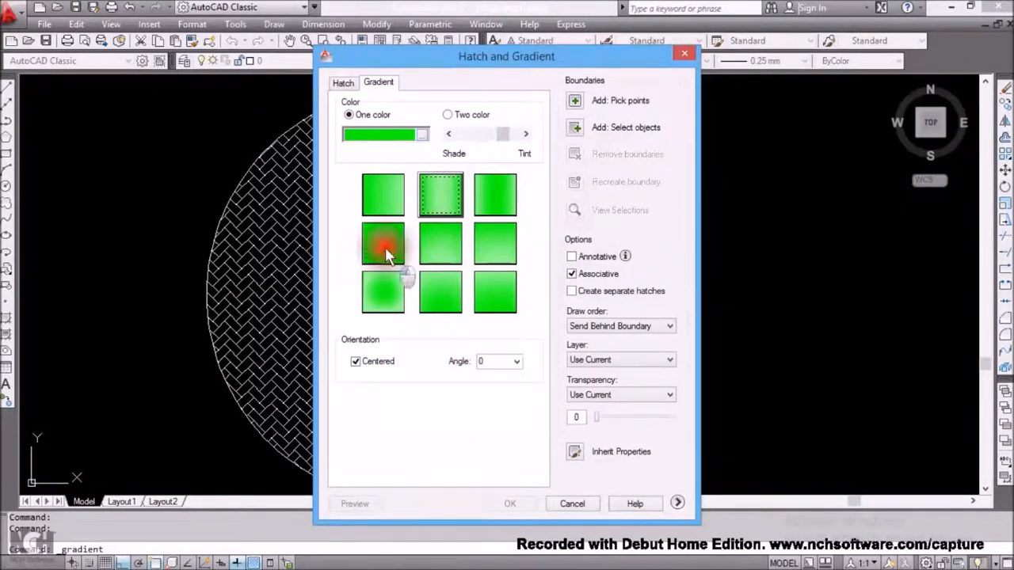
click(384, 249)
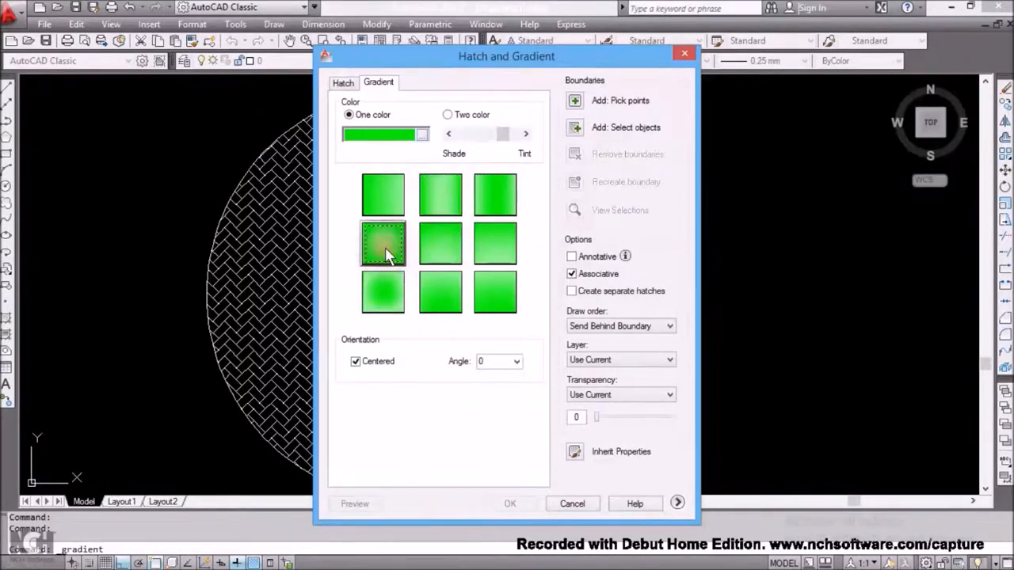
Step: Apply the green gradient fill to the interior of the small circle inside the brick-hatched rectangle
click(575, 103)
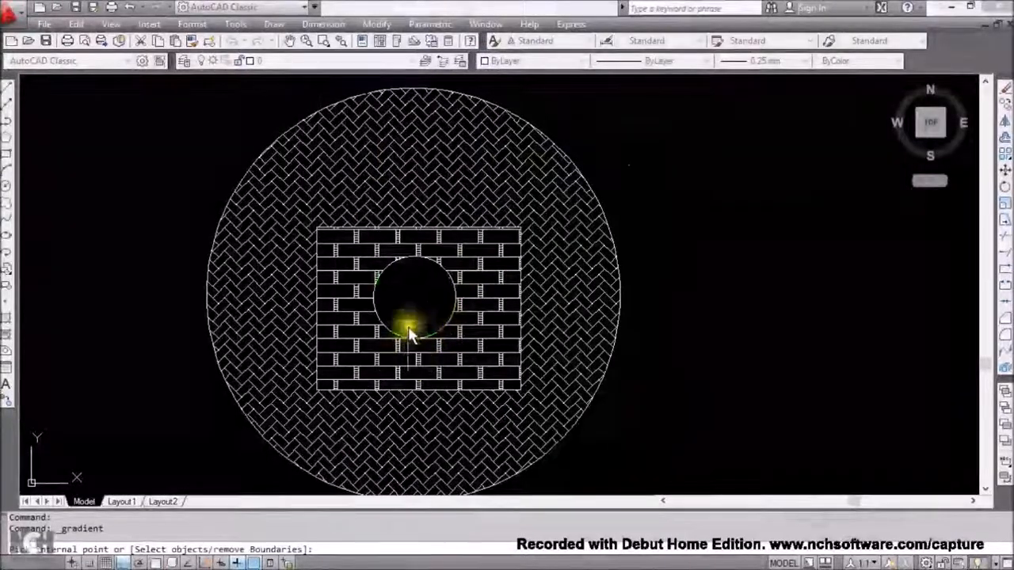
click(413, 324)
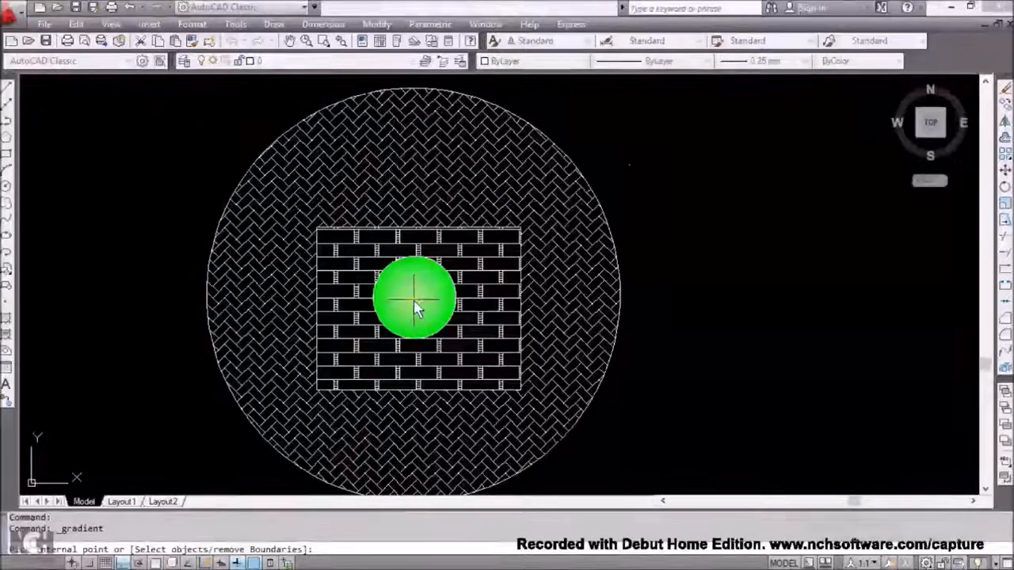
click(413, 301)
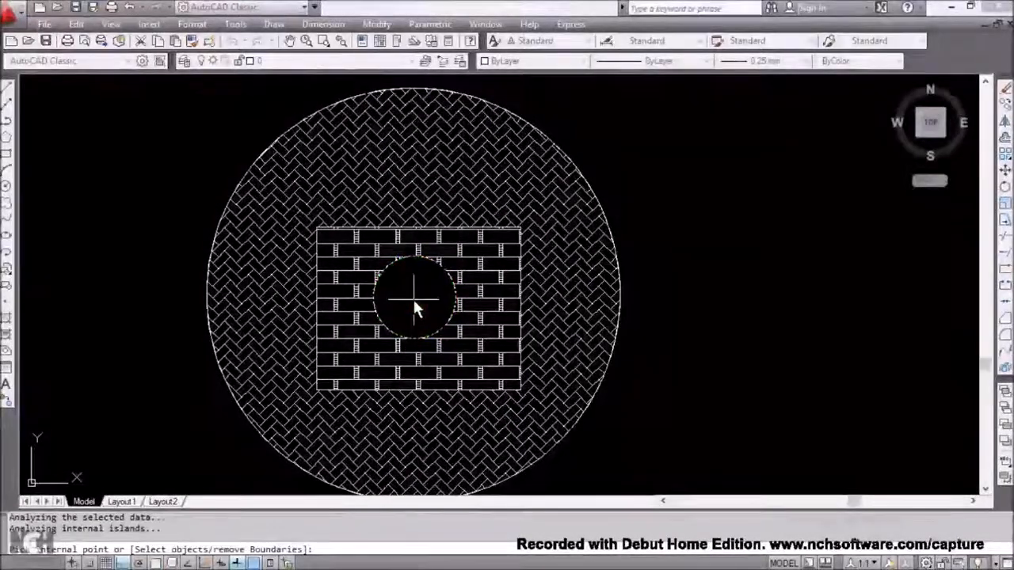
key(Return)
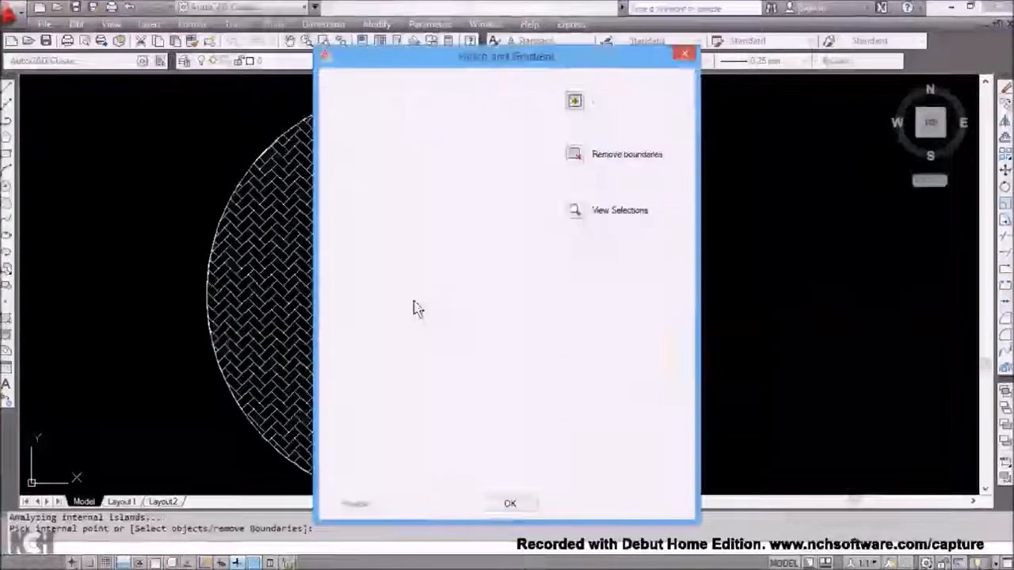
click(510, 504)
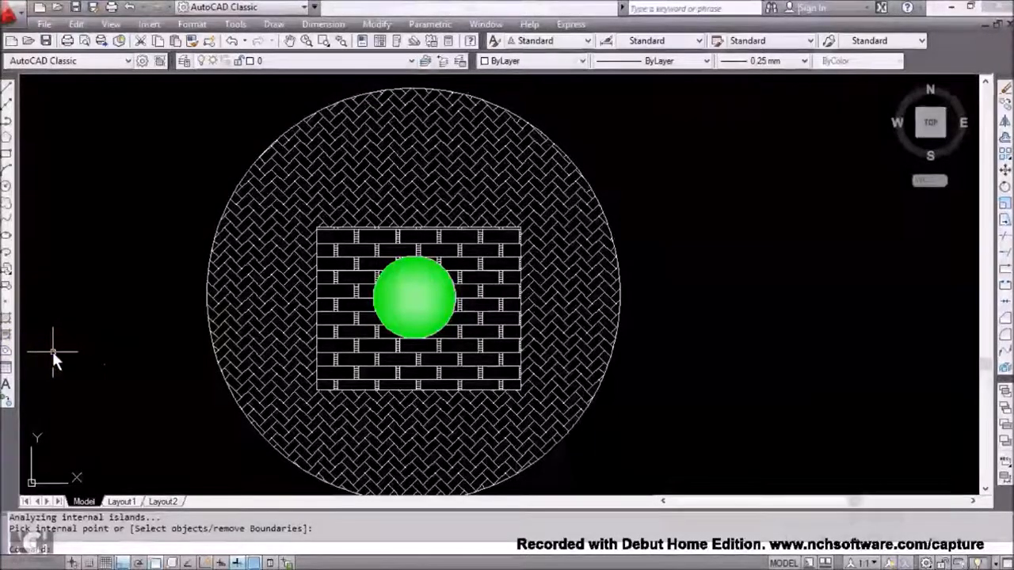
click(7, 334)
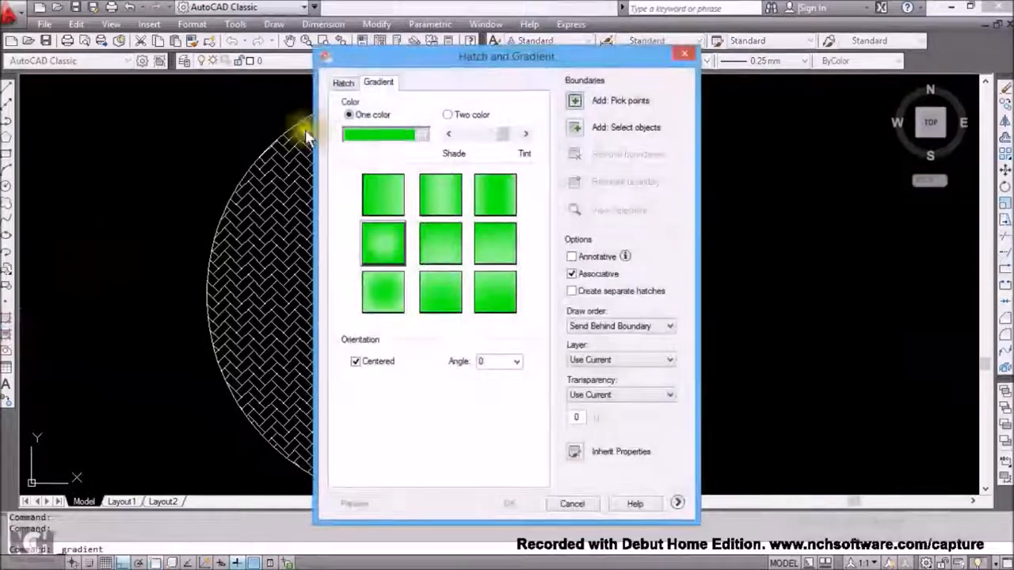
click(447, 114)
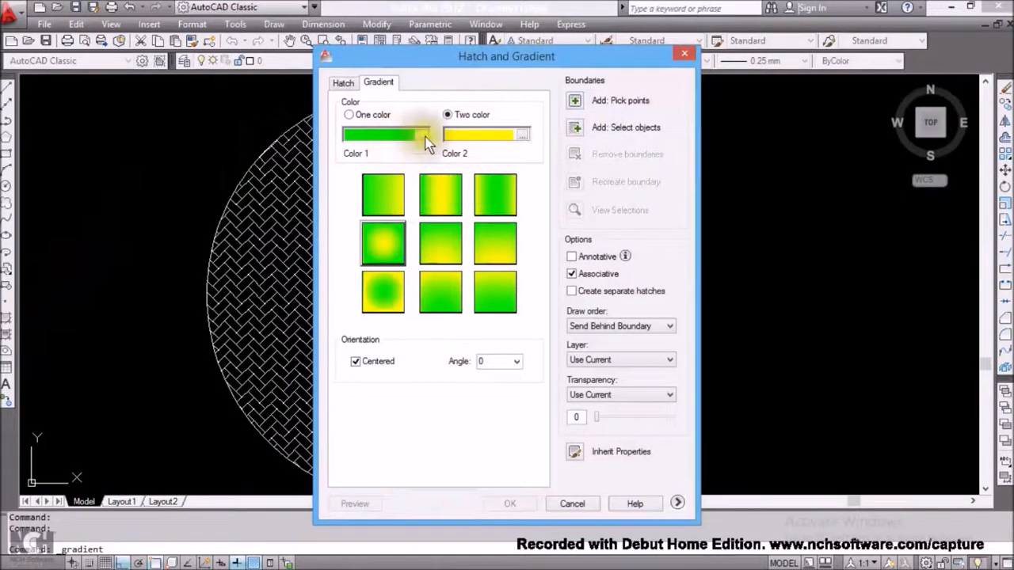
click(421, 135)
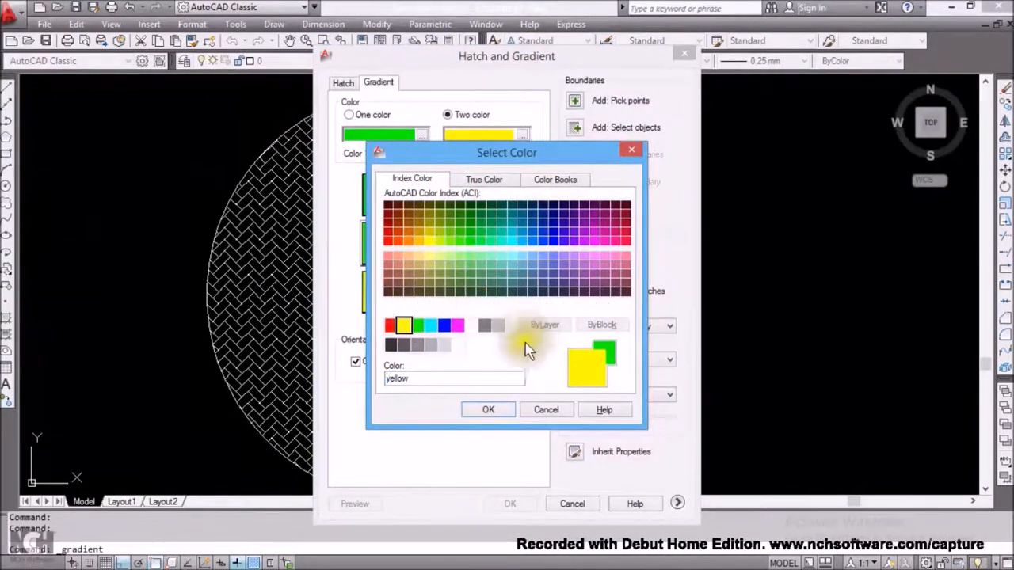
click(488, 410)
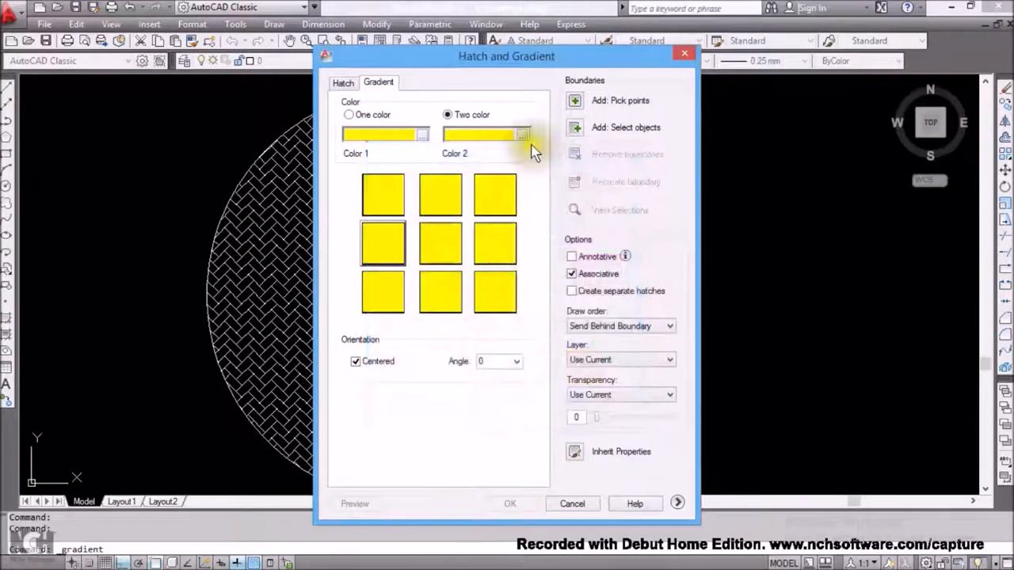
click(525, 136)
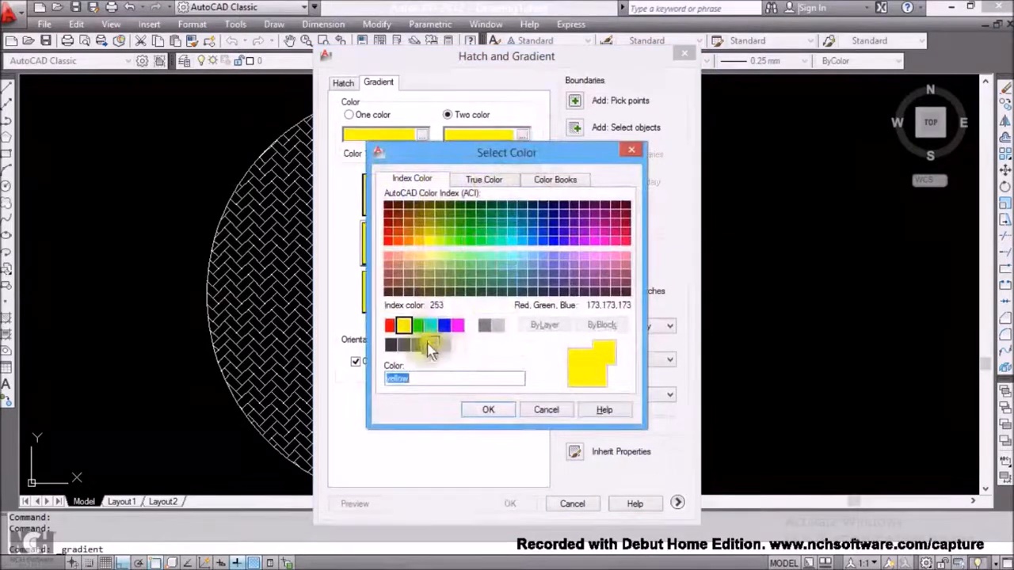
click(485, 412)
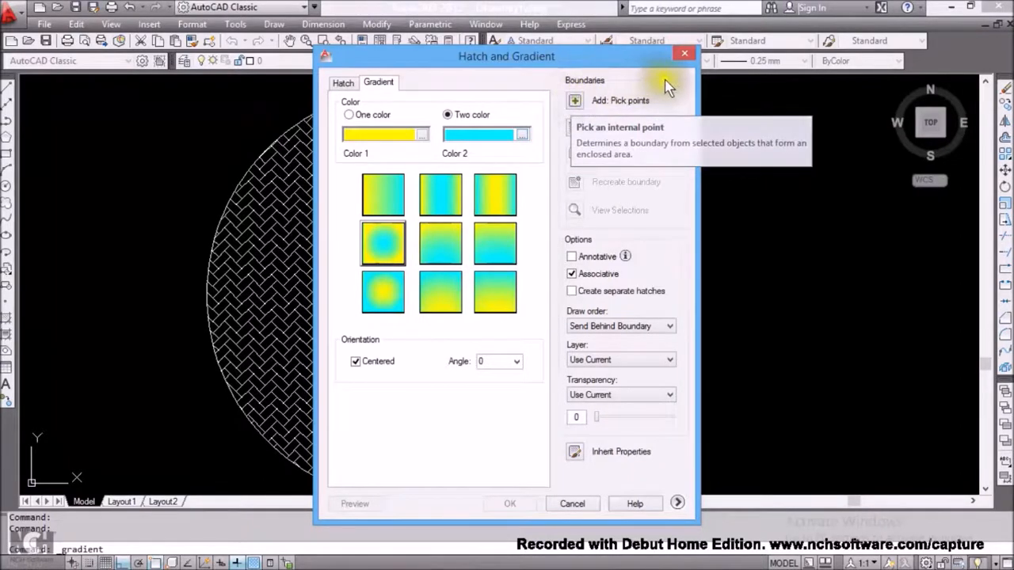
click(686, 54)
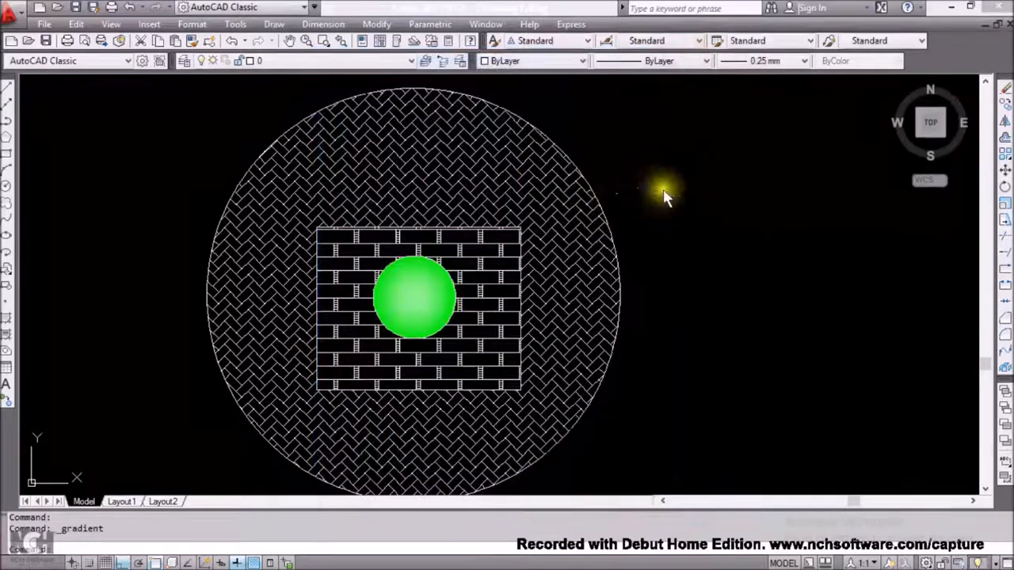